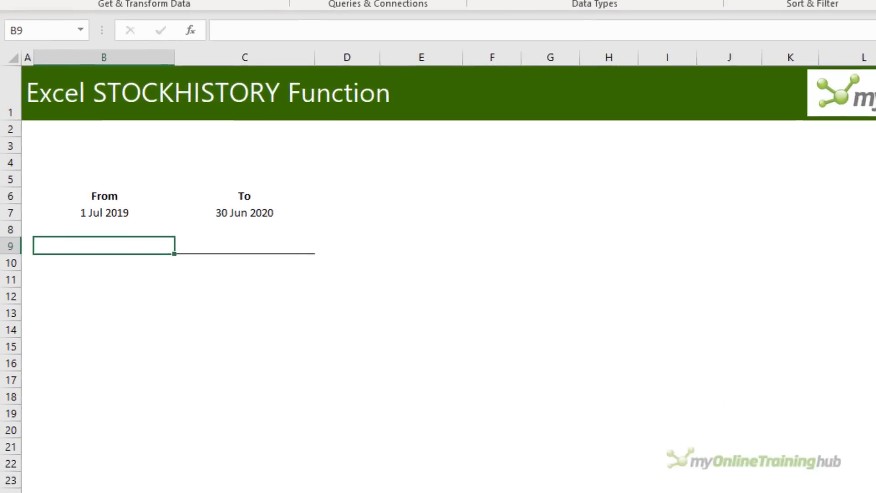
- Begin a =STOCKHISTORY formula in B9 with the ticker "XASX:BLD"
key("F2")
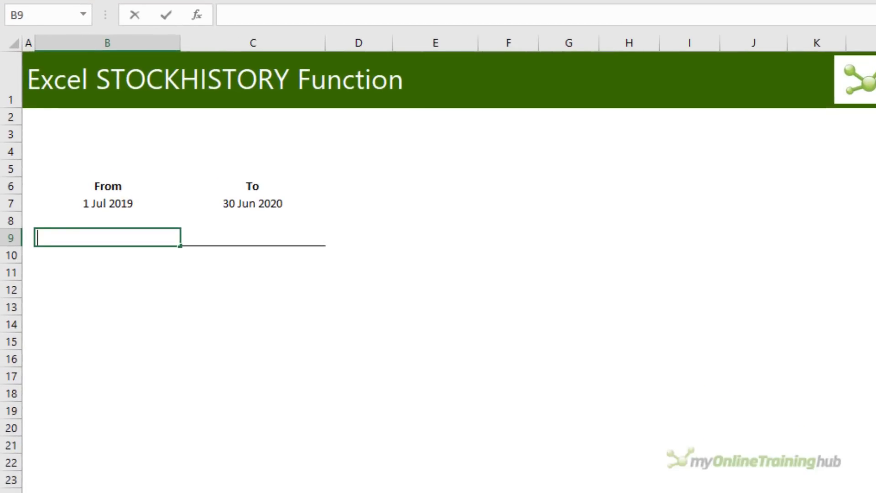
type("=sto")
key("Tab")
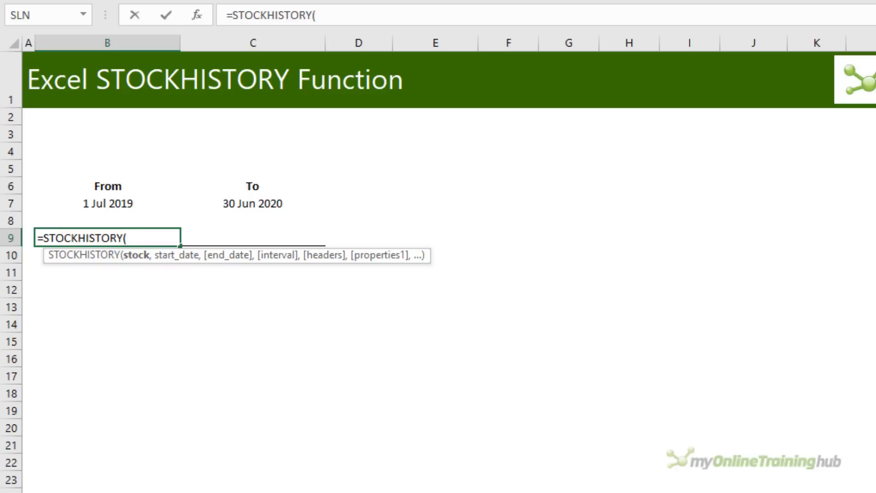
type("\"")
type("BLD\"")
key("Left")
key("Left")
key("Left")
key("Left")
type("X")
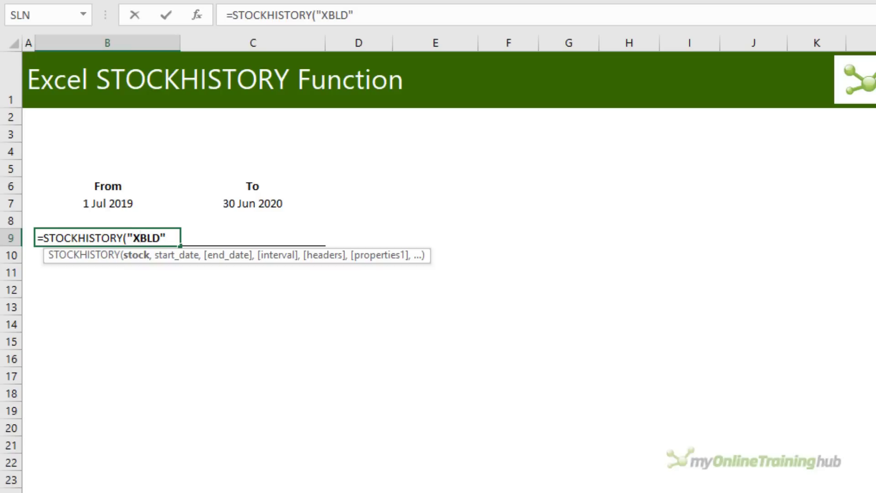
type("ASX")
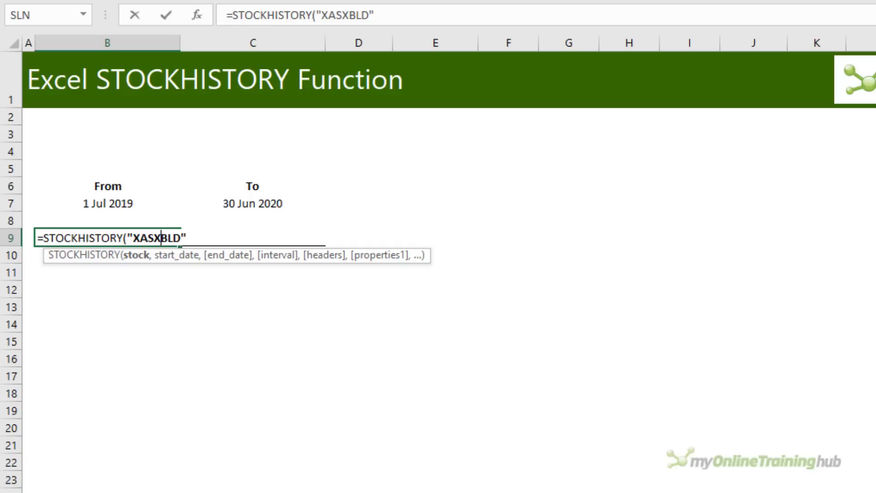
type(":")
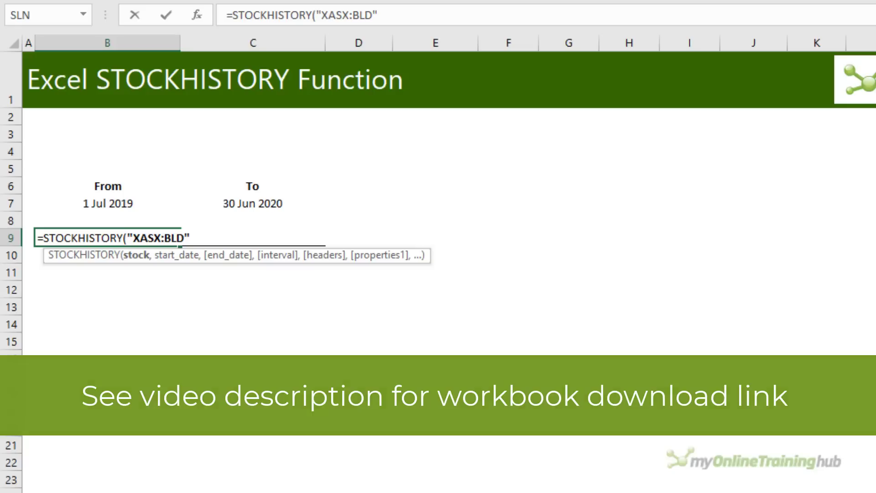
- Replace the typed "1 JUL 2019" start date with B7 and use C7 as the end date
type(",")
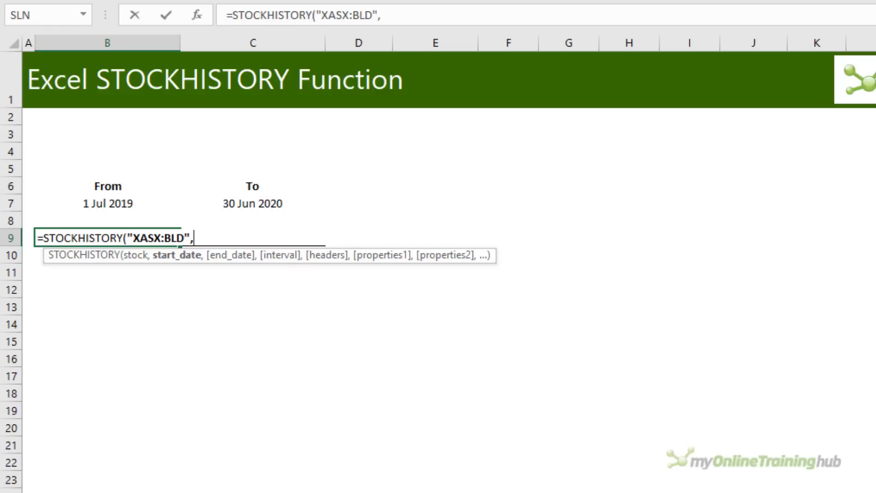
type("\"1 JUL 2")
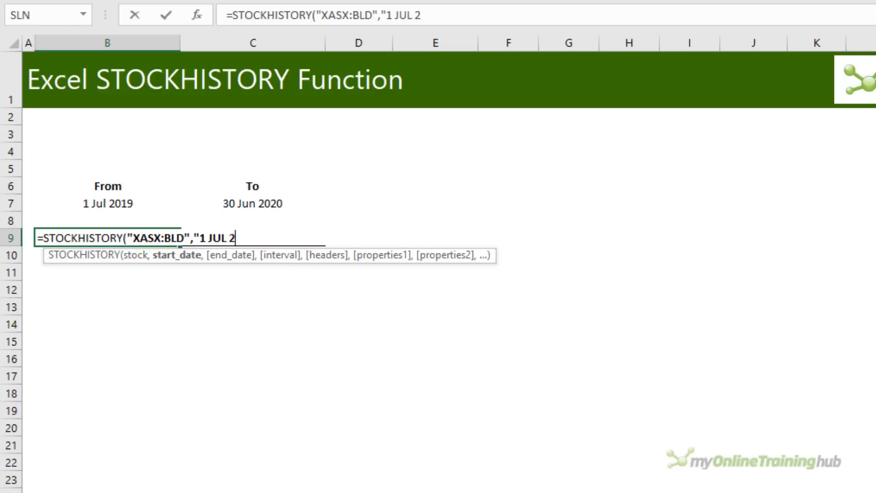
type("019\"")
left_click_drag(194, 238, 260, 237)
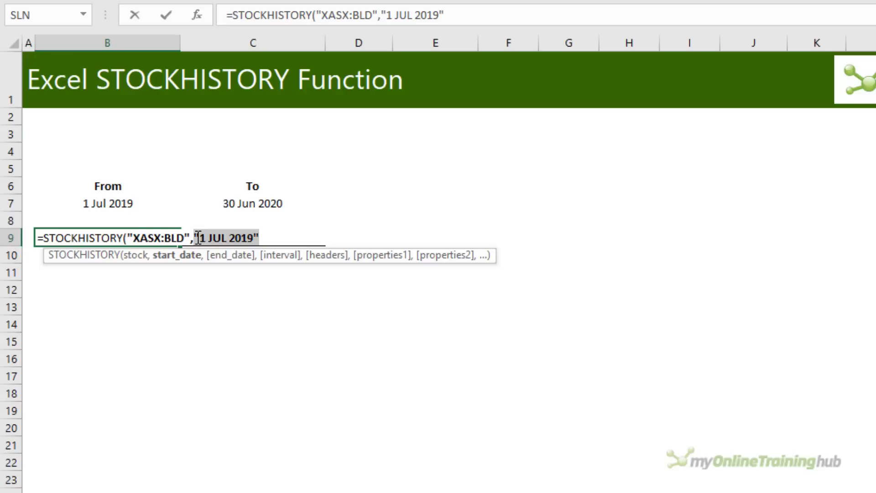
left_click(105, 201)
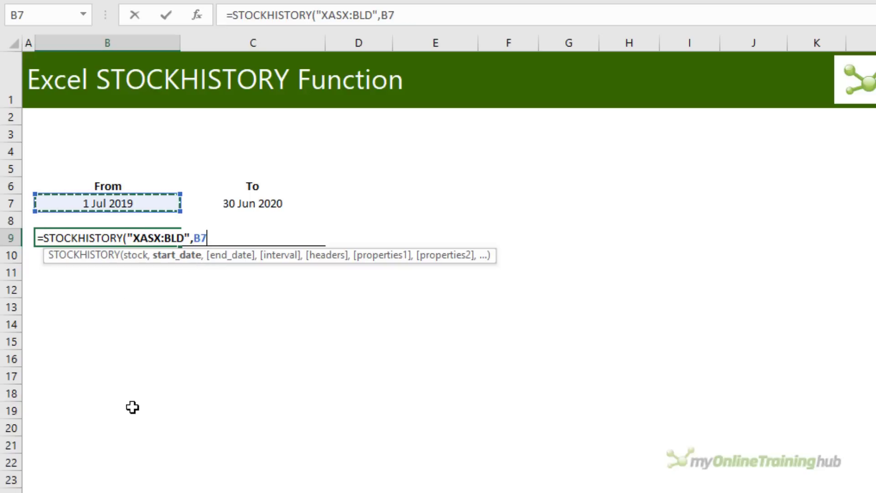
type(",")
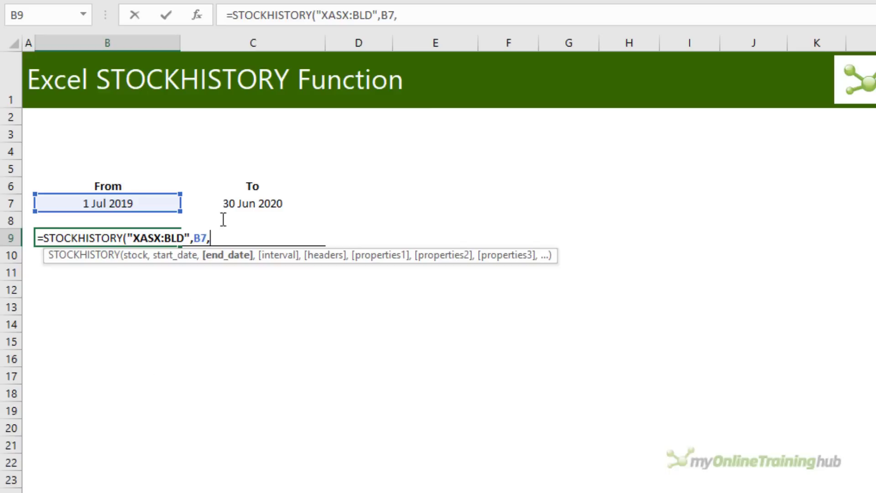
left_click(228, 202)
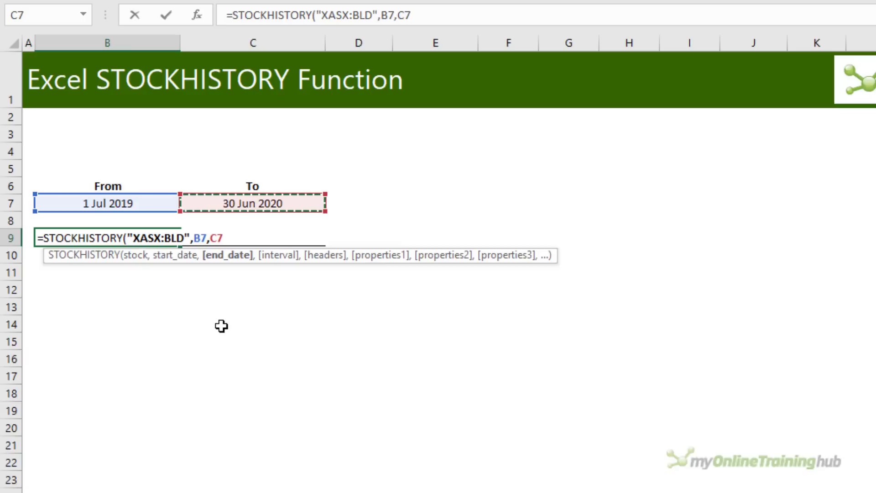
type(",")
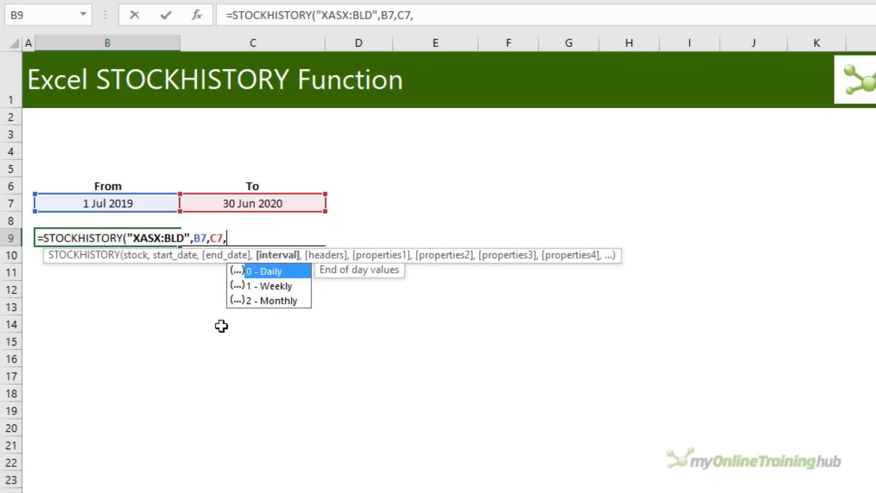
- Finish the B9 formula with interval 2 (Monthly) and headers 1, then close the parenthesis
key("Down")
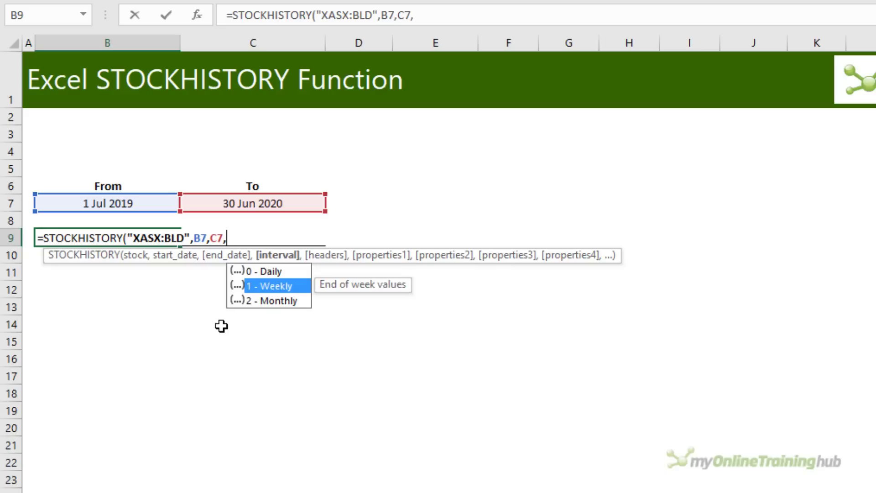
key("Down")
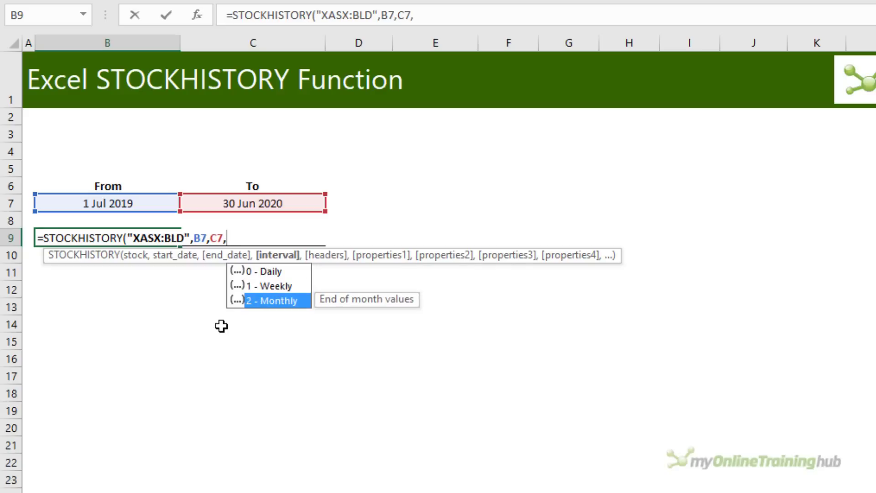
key("Tab")
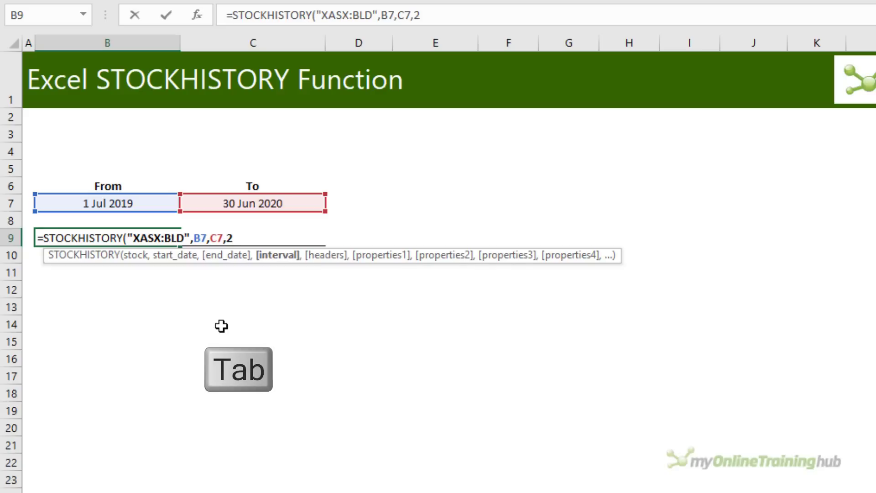
type(",")
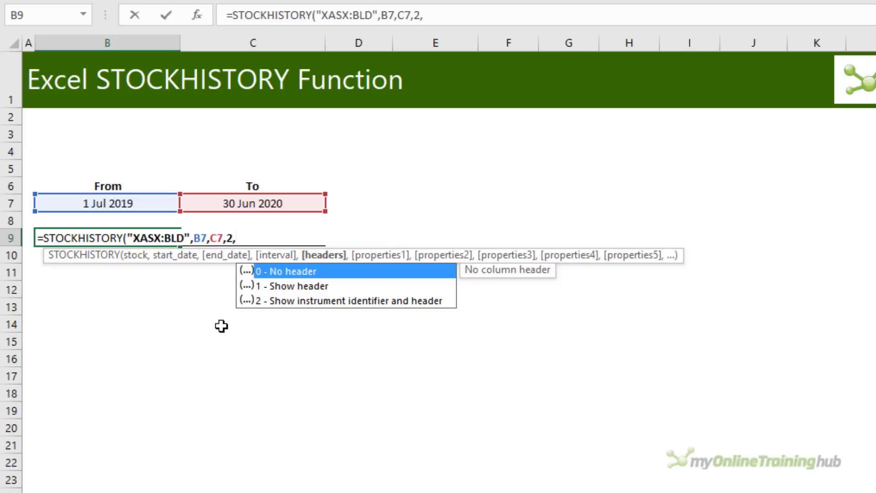
key("Down")
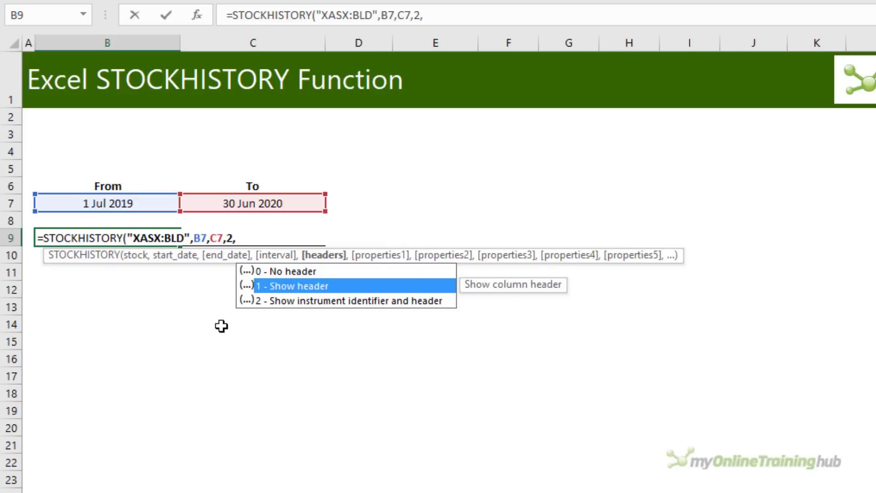
key("Down")
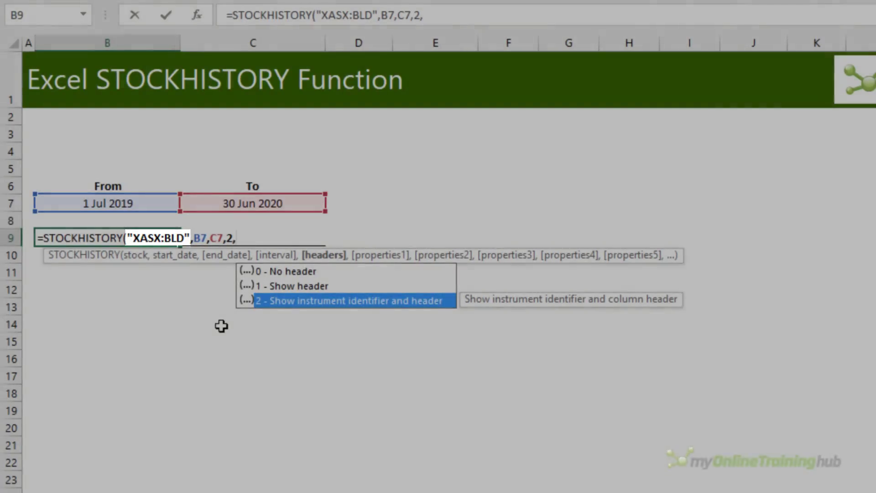
key("Up")
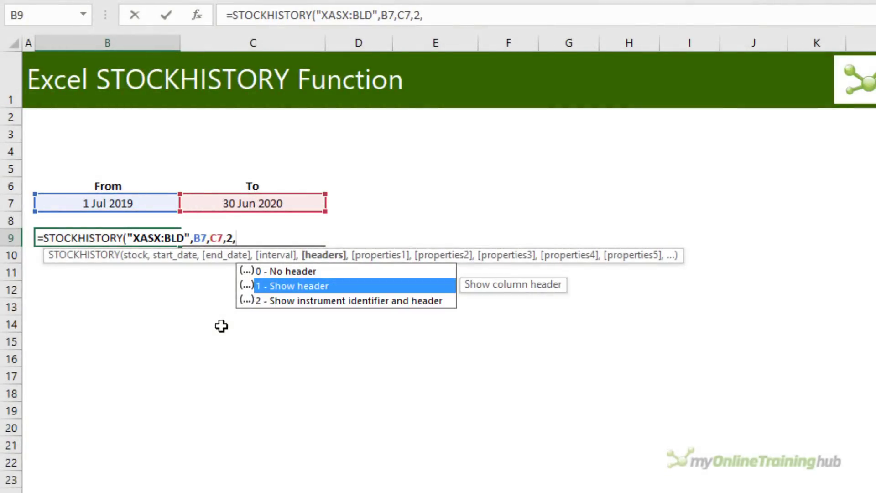
type("1,")
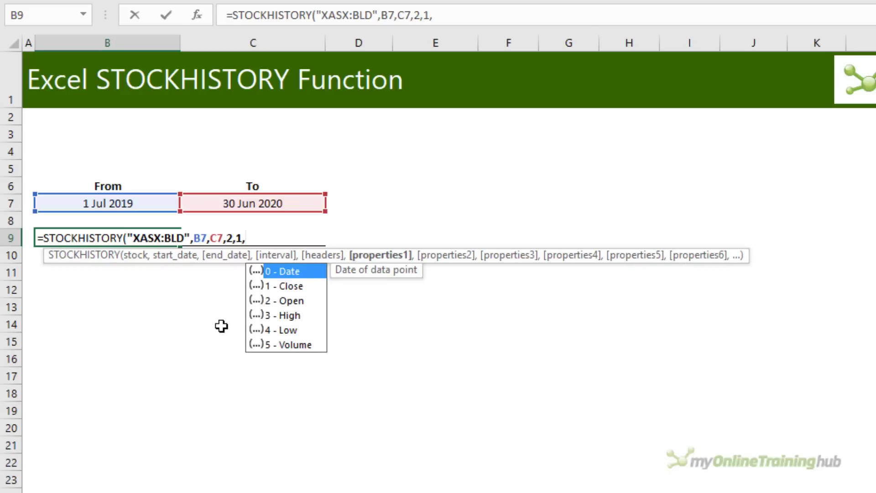
key("Down")
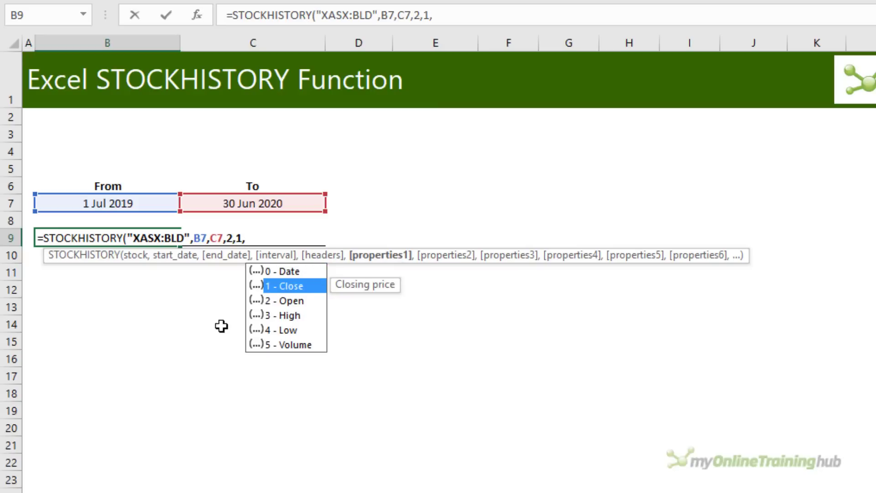
key("BackSpace")
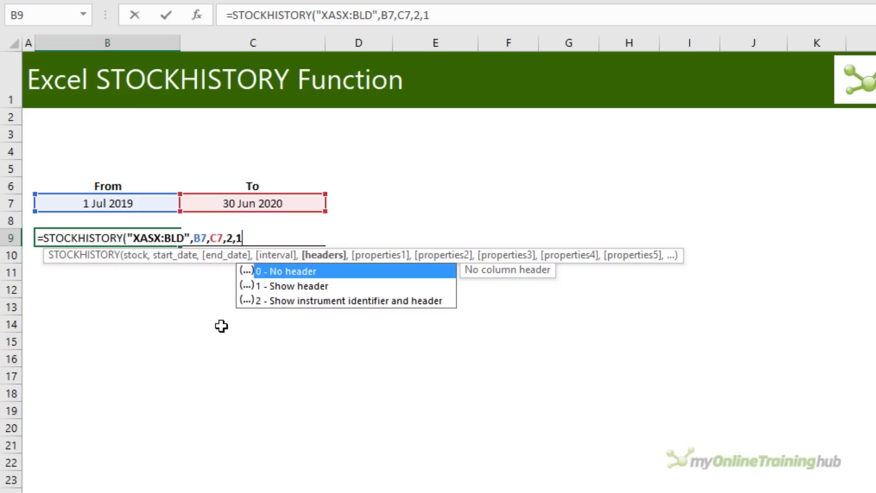
type(")")
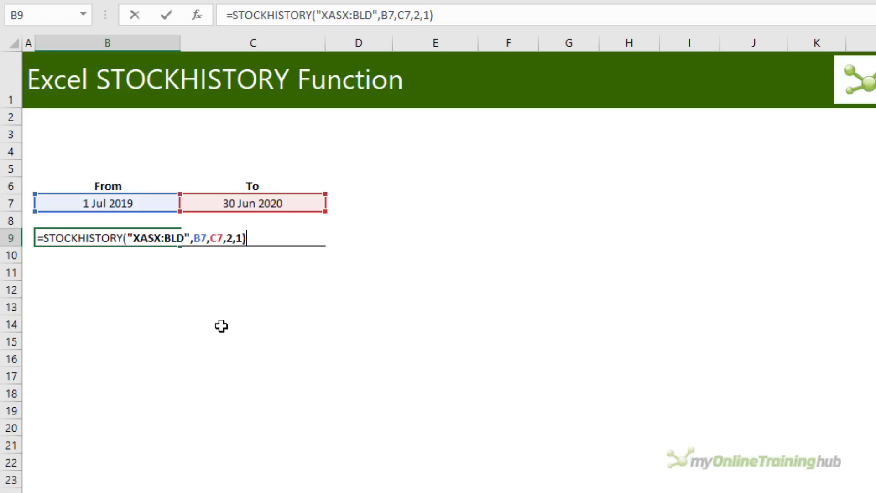
- Enter the formula, then wrap it in SORT(...,1,-1) to list dates newest first
key("Return")
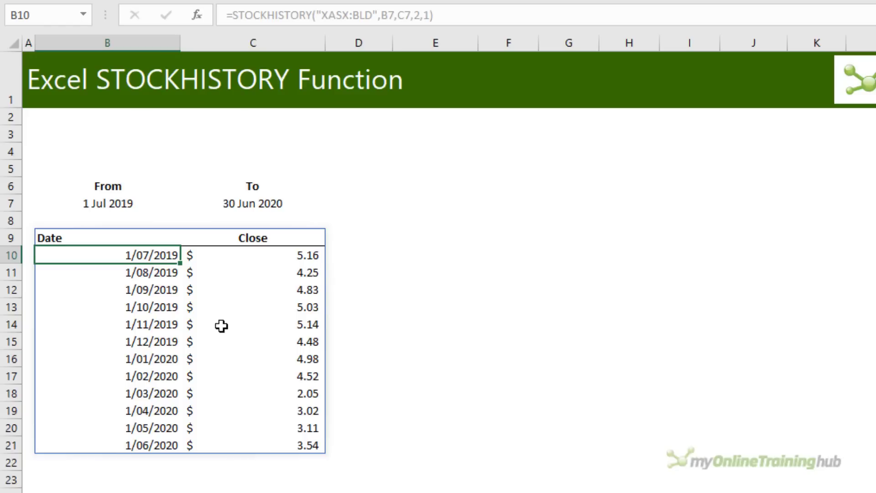
key("Up")
left_click(234, 15)
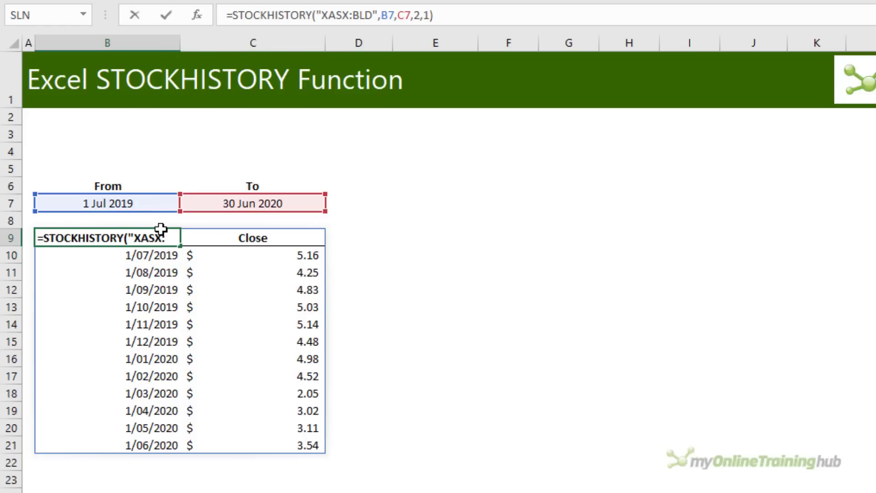
type("SORT(")
key("End")
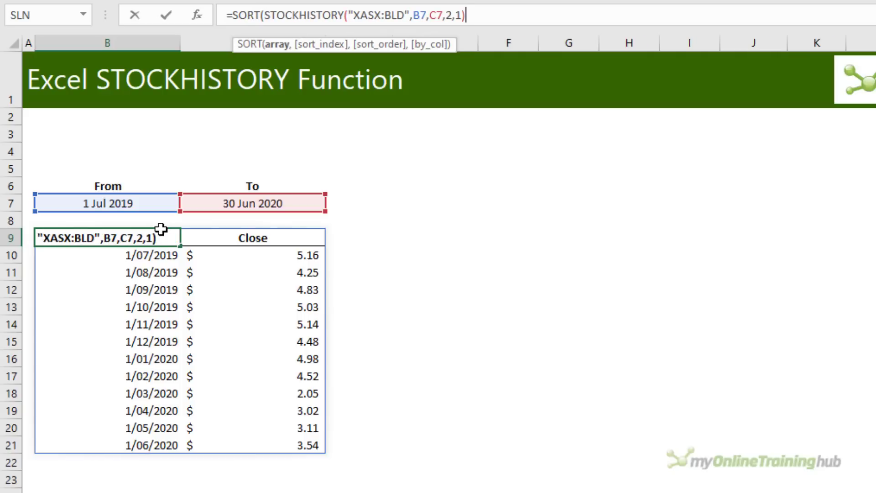
type(",1")
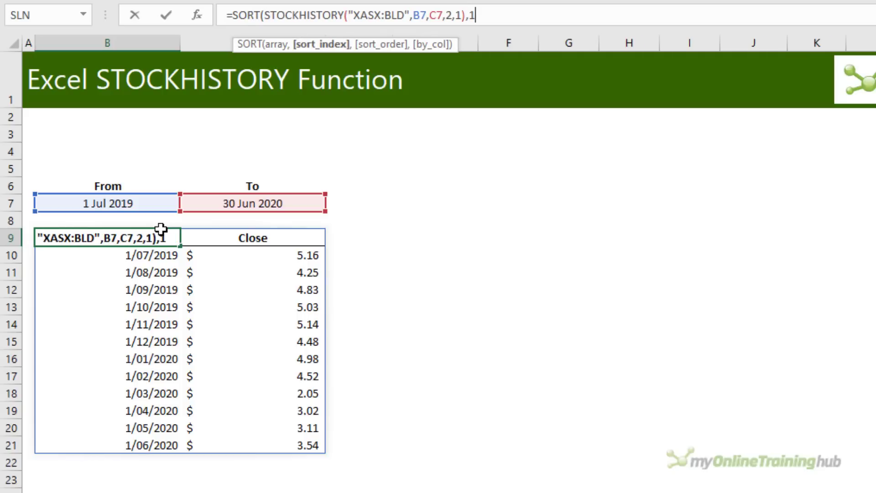
type(",-1")
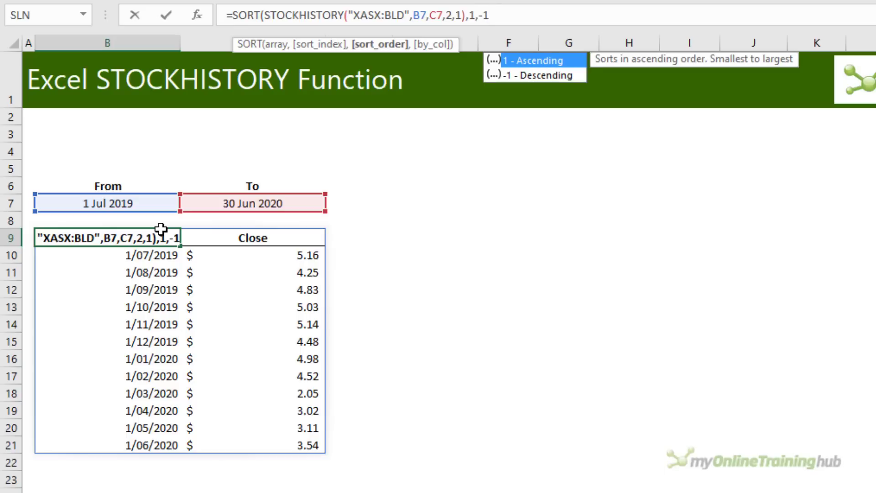
type(")")
key("Return")
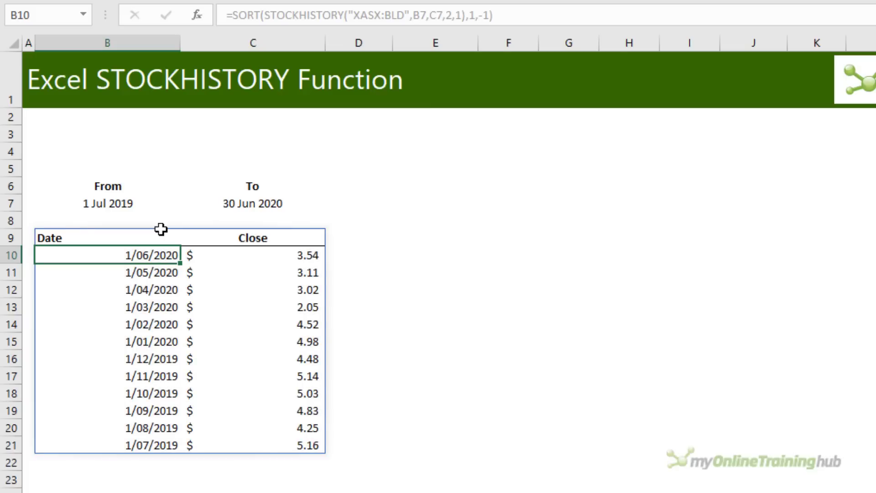
- Insert a Line with Markers chart of the Date/Close table, placed beside it and enlarged to row 21
left_click(160, 233)
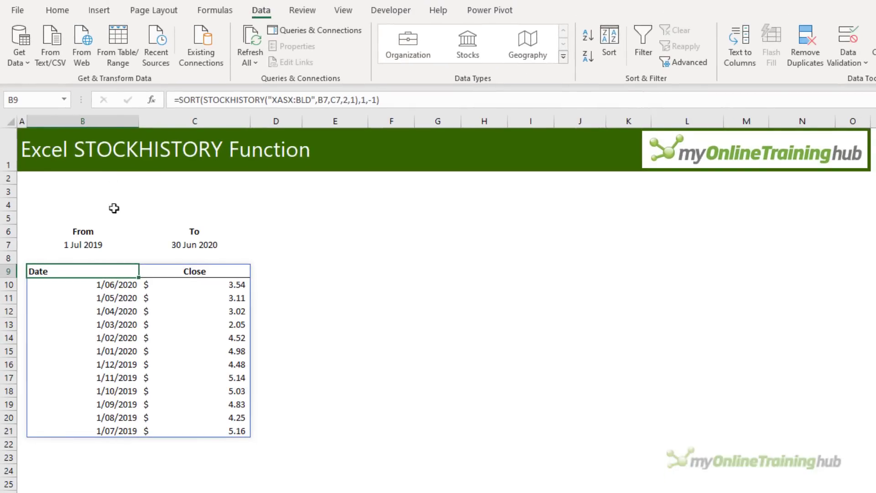
left_click(99, 10)
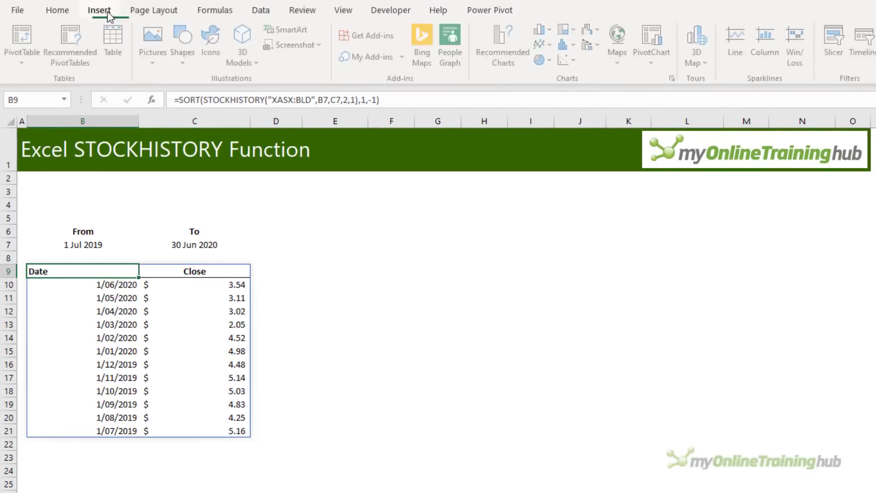
left_click(542, 44)
left_click(660, 102)
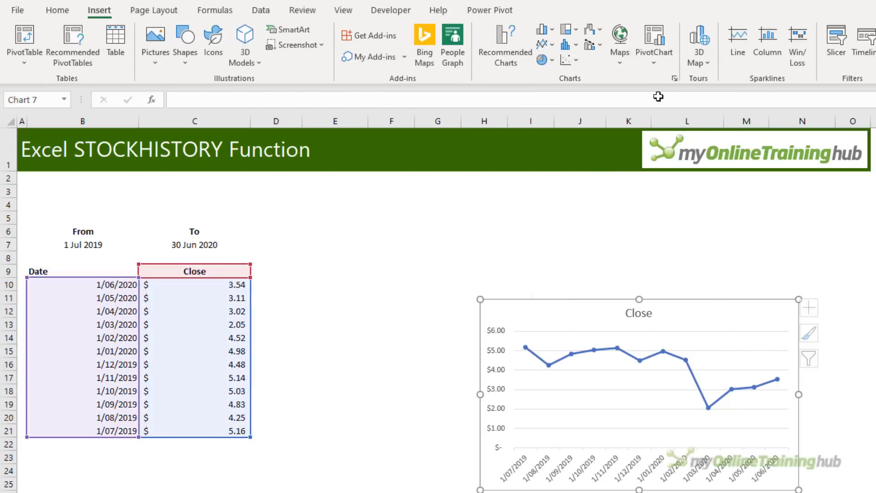
left_click_drag(504, 245, 309, 238)
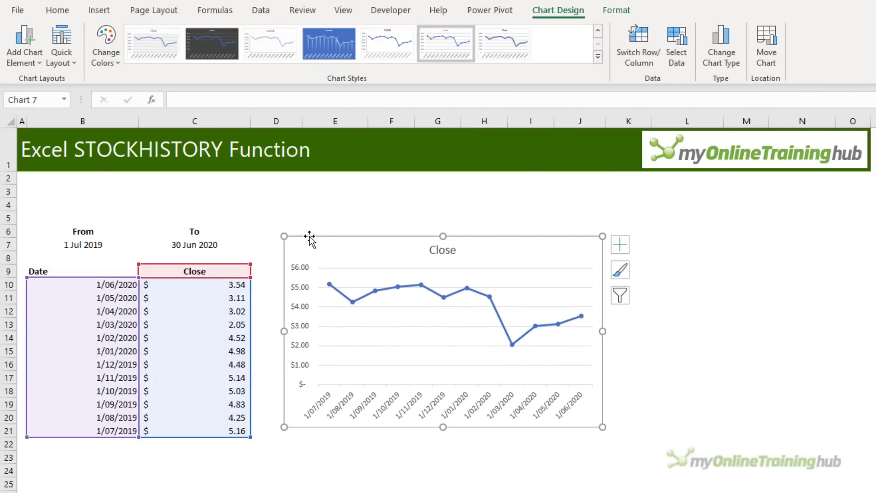
left_click_drag(604, 426, 713, 453)
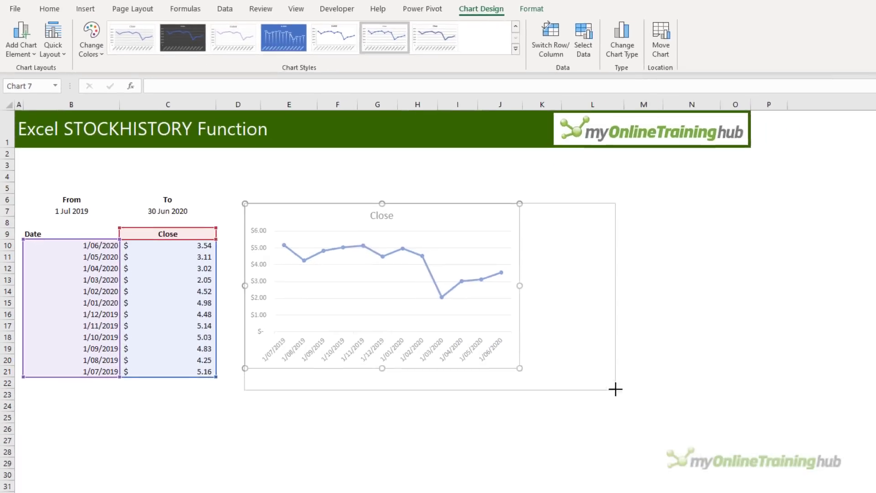
left_click_drag(615, 389, 615, 390)
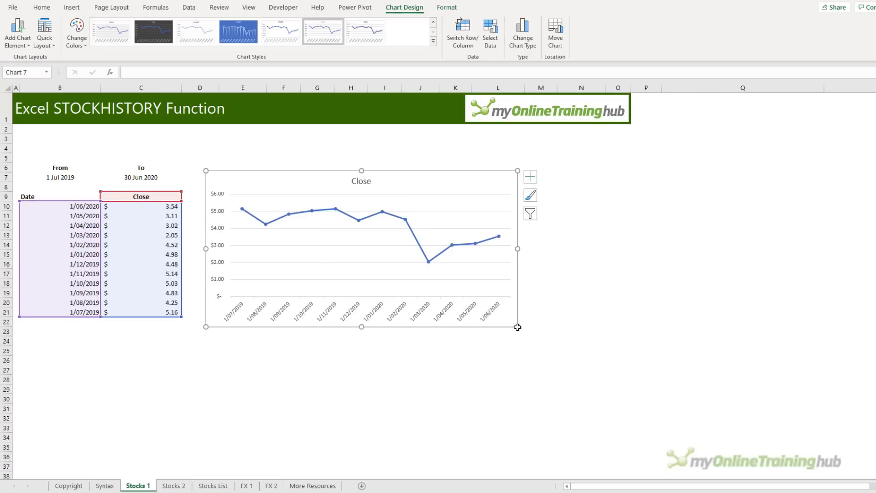
- Convert the company names in B4:B18 on the Stocks List sheet to Stocks data types
left_click(223, 486)
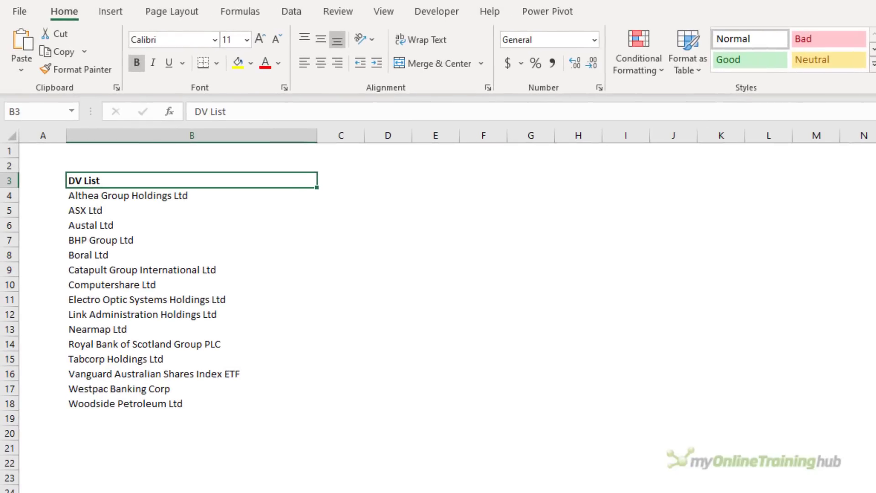
left_click(227, 344)
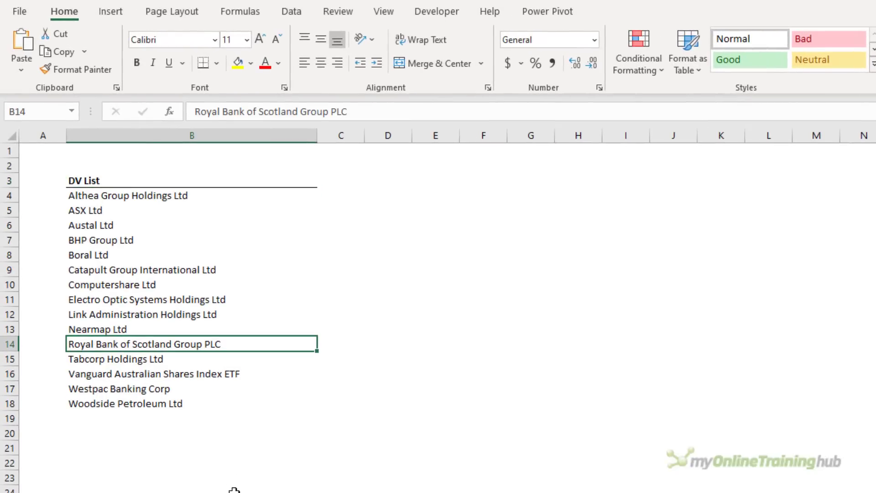
left_click_drag(217, 196, 229, 403)
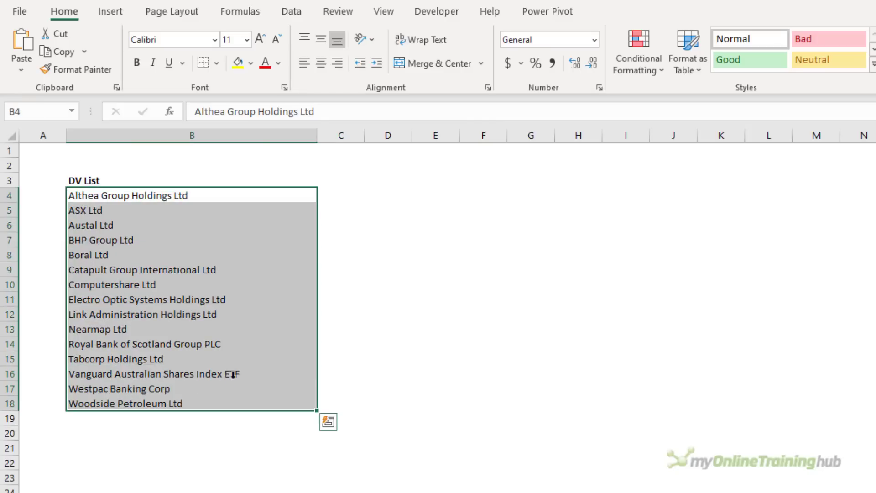
left_click(292, 11)
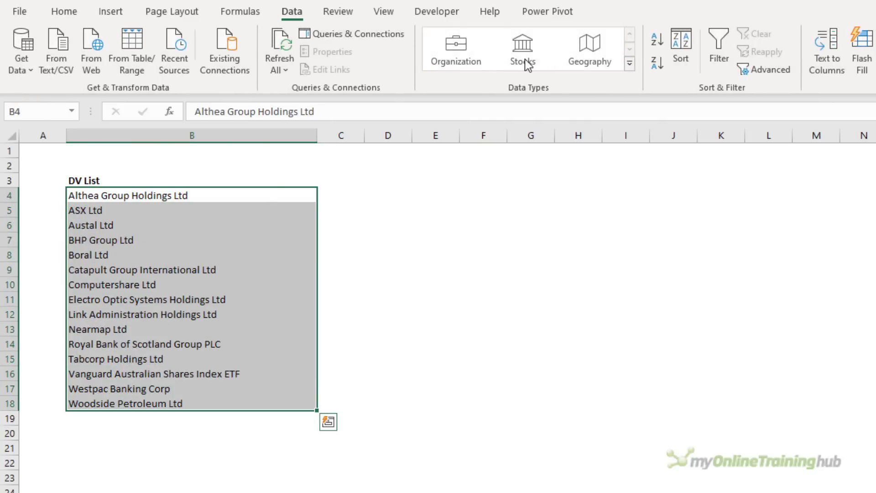
left_click(524, 58)
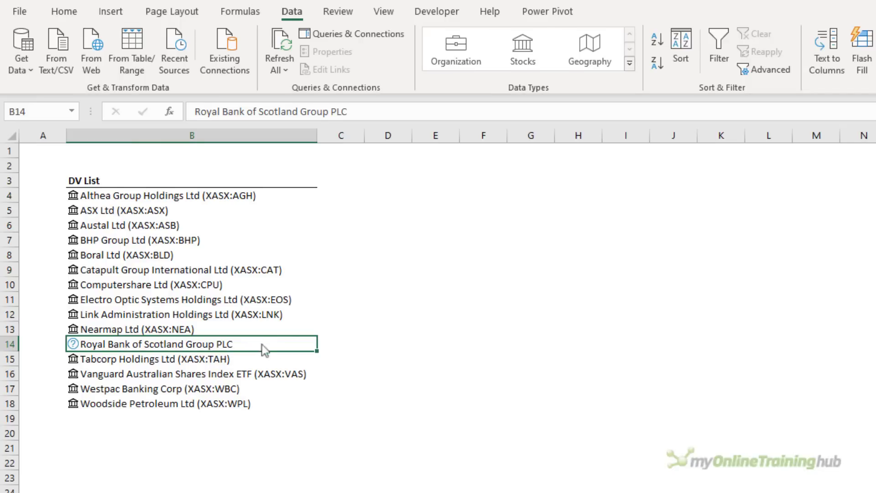
- Match the Royal Bank of Scotland entry in B14 to the London Stock Exchange RBS listing
left_click(73, 344)
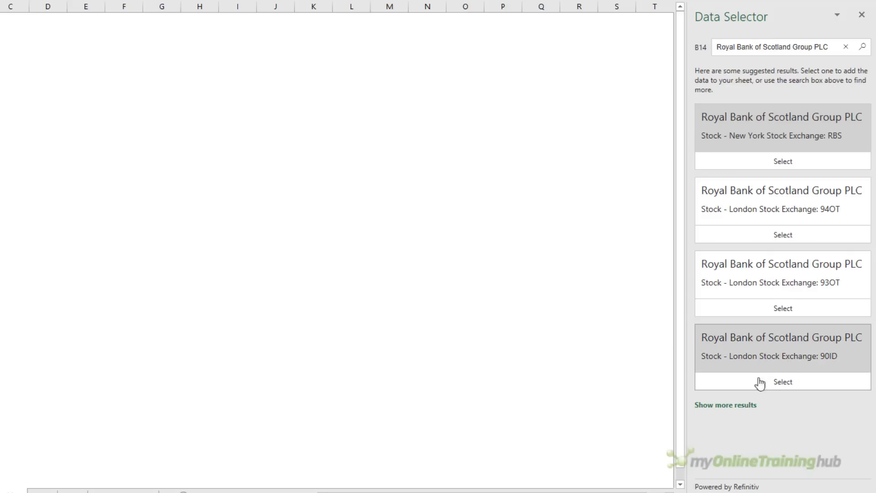
left_click(731, 409)
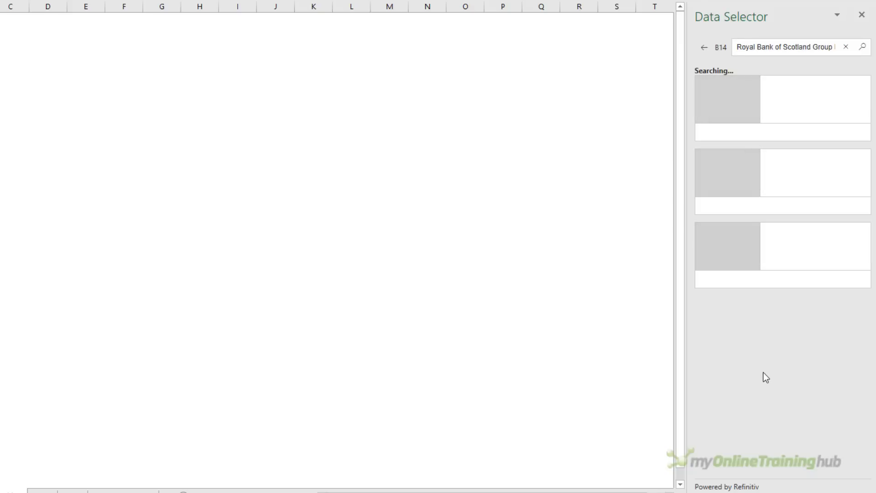
left_click_drag(871, 222, 875, 345)
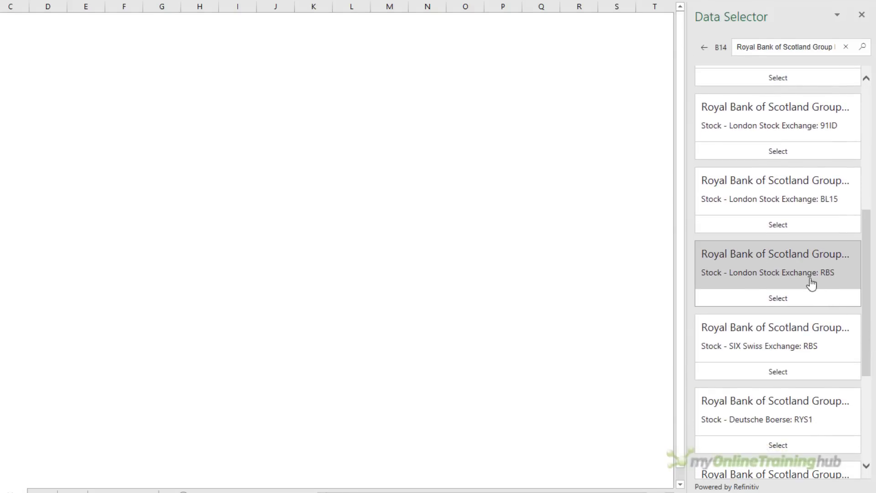
left_click(779, 300)
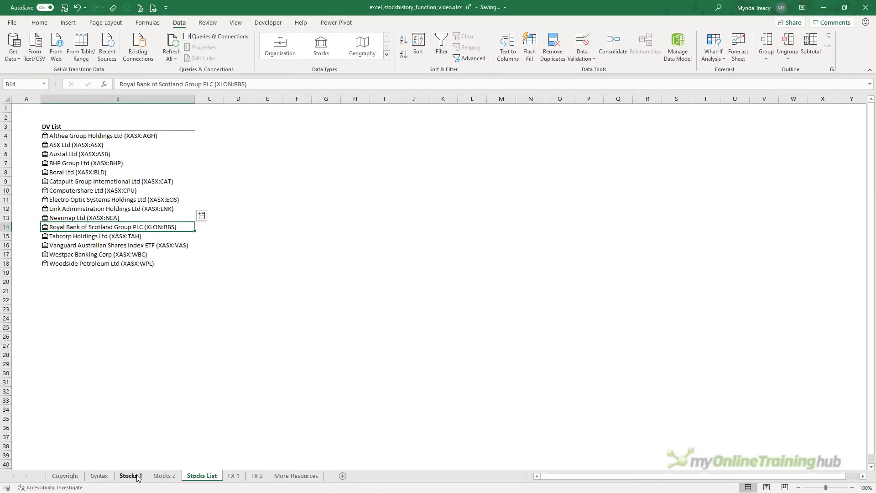
- Give B3 on Stocks 1 a List validation sourced from 'Stocks List' company names B4:B18
left_click(136, 476)
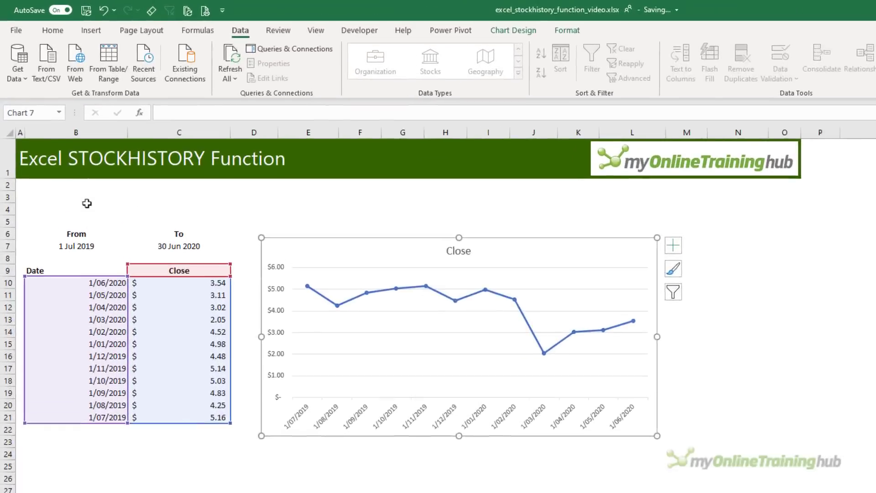
left_click(78, 212)
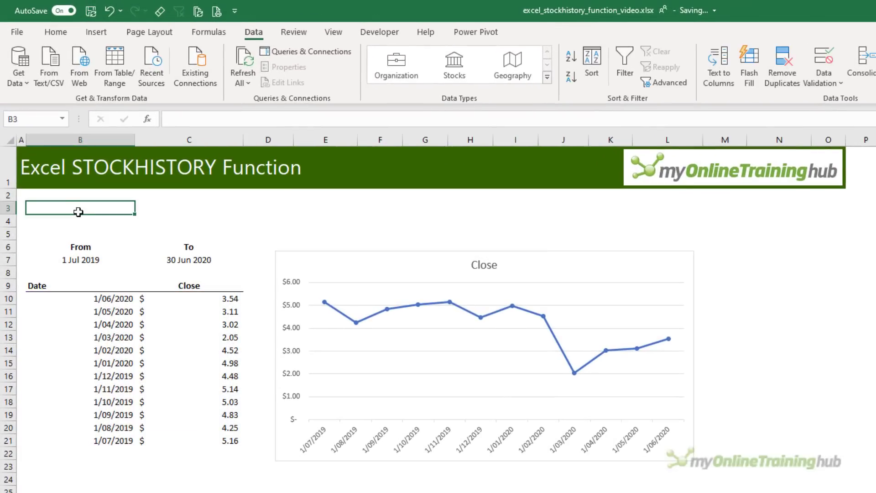
left_click(825, 62)
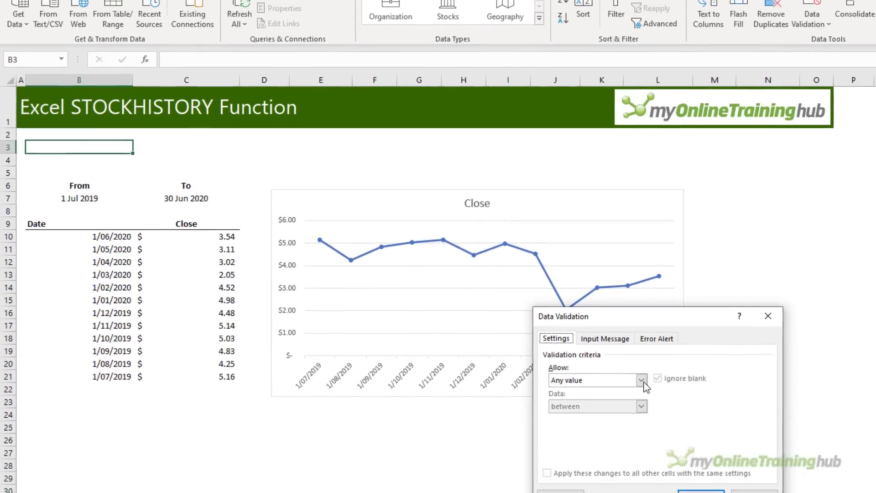
left_click(651, 443)
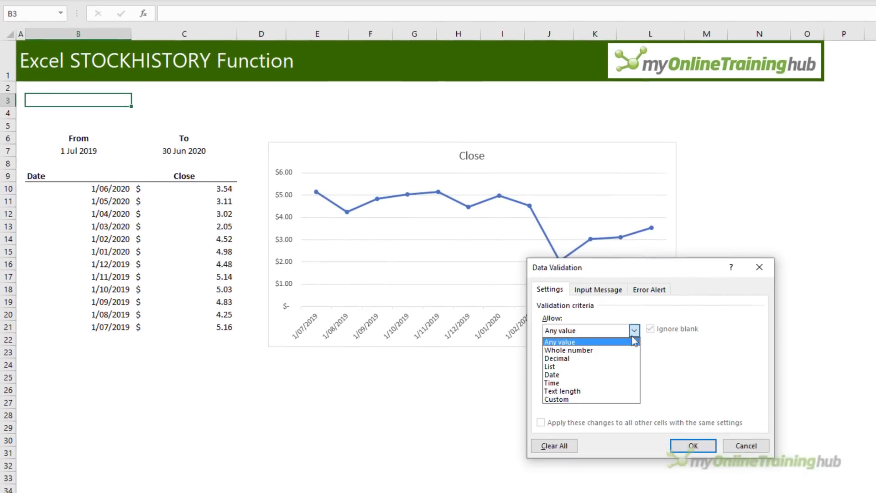
left_click(580, 367)
left_click(574, 382)
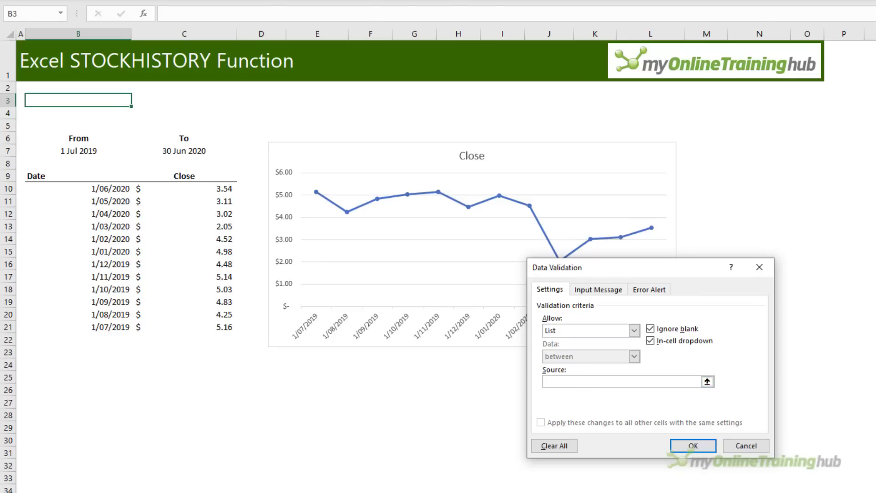
left_click(456, 490)
left_click_drag(151, 85, 184, 265)
- Confirm the validation rule and merge B3:C3 with Merge & Center
left_click(692, 445)
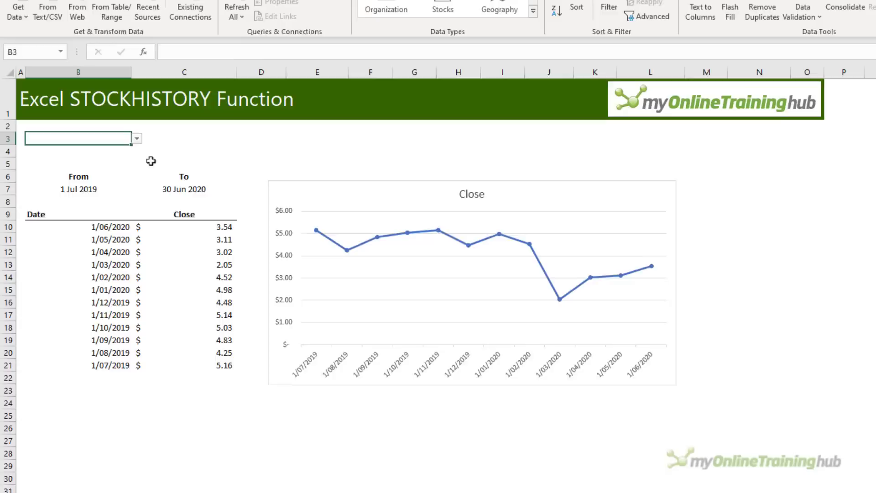
left_click_drag(109, 174, 156, 174)
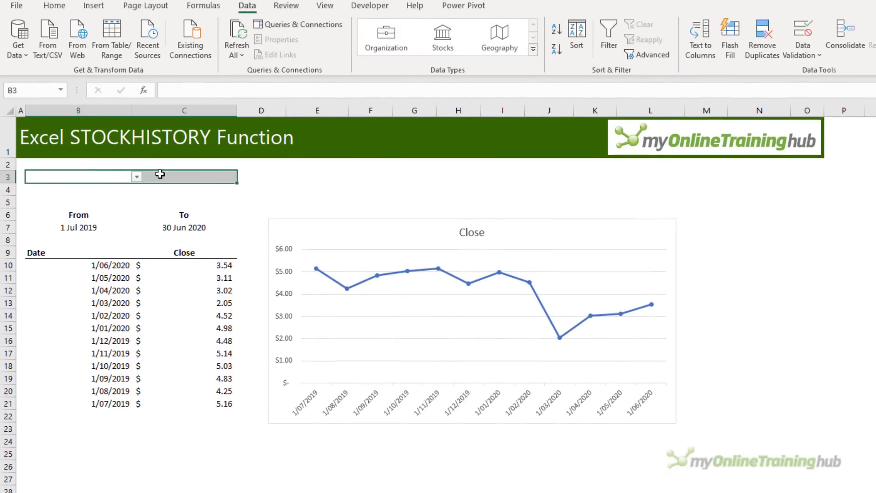
left_click(63, 10)
left_click(383, 51)
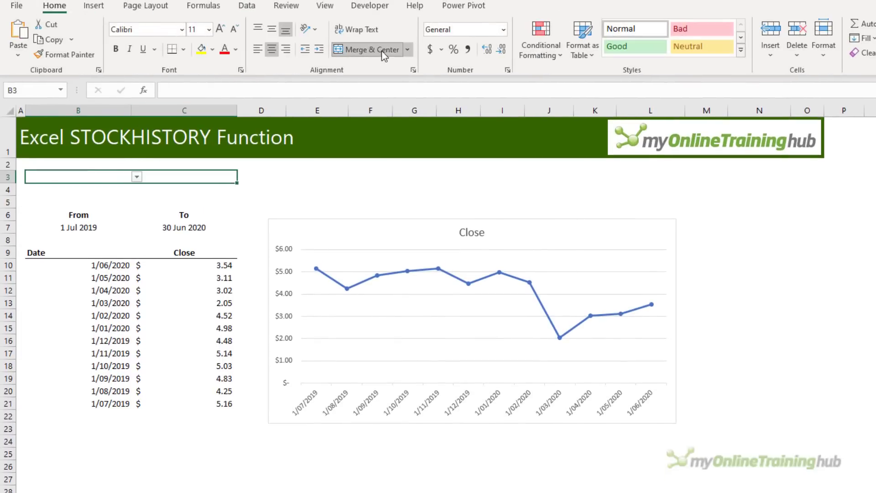
- Choose Austal Ltd from the B3 company dropdown
left_click(272, 181)
left_click(210, 176)
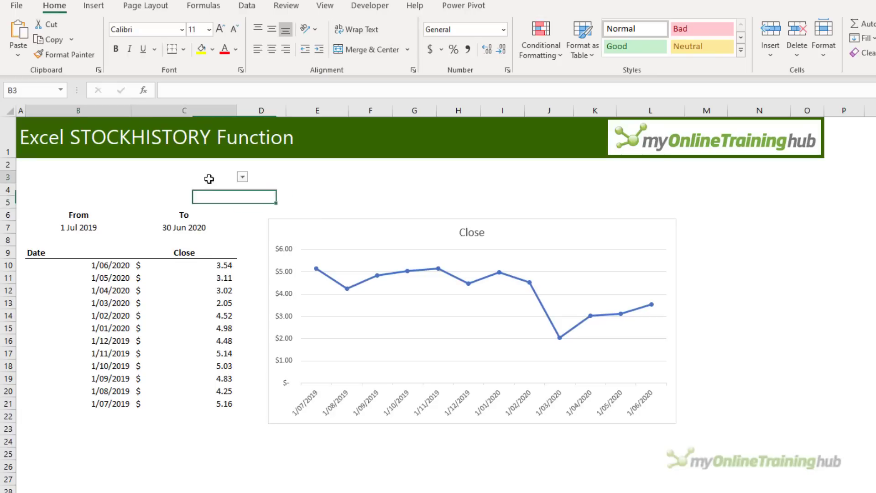
left_click(242, 177)
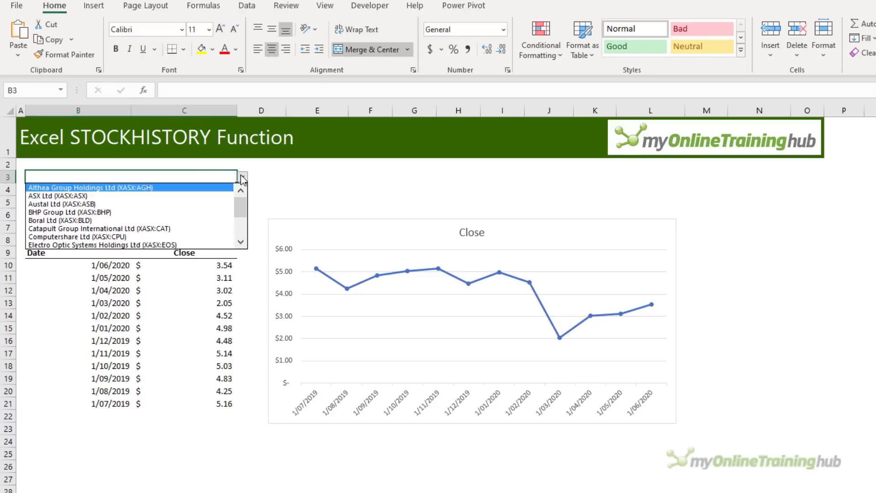
left_click(147, 204)
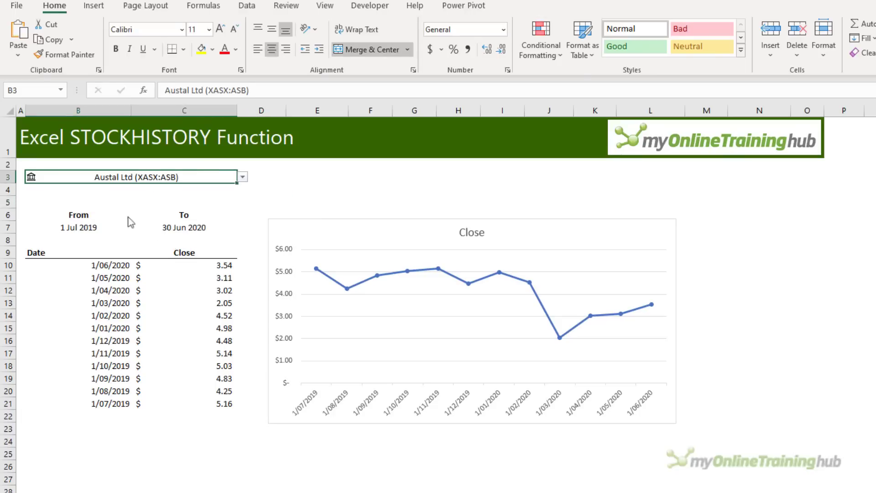
left_click(86, 252)
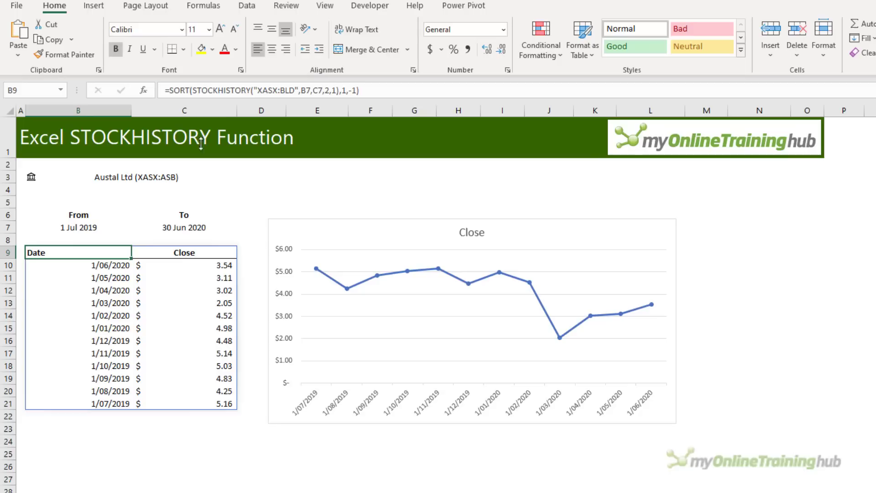
- Replace the hard-coded "XASX:BLD" ticker in the STOCKHISTORY formula with a reference to B3
left_click_drag(255, 91, 298, 90)
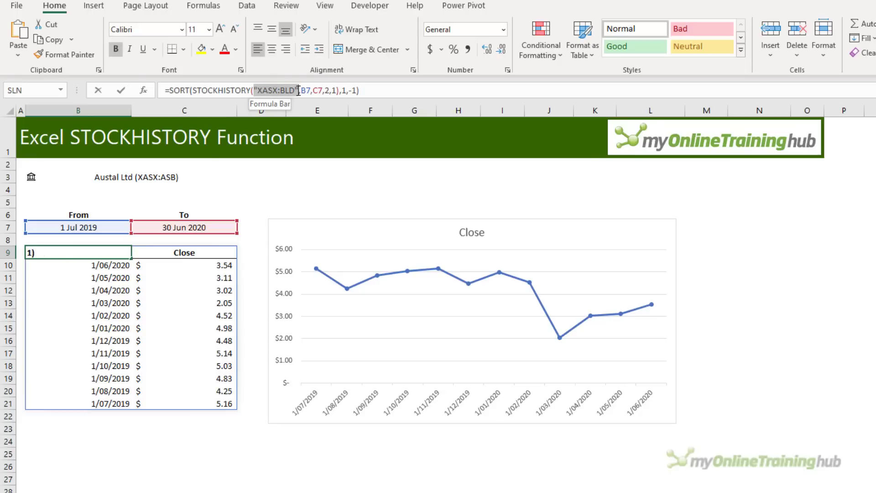
left_click(99, 179)
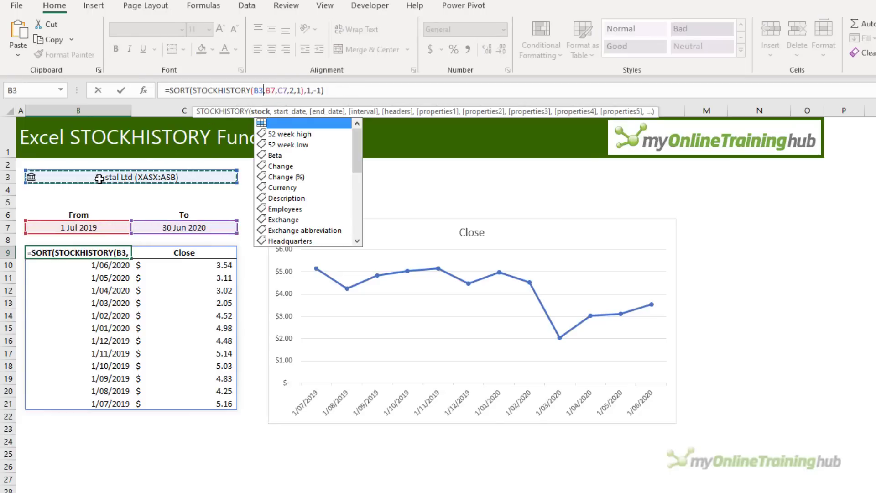
key("Return")
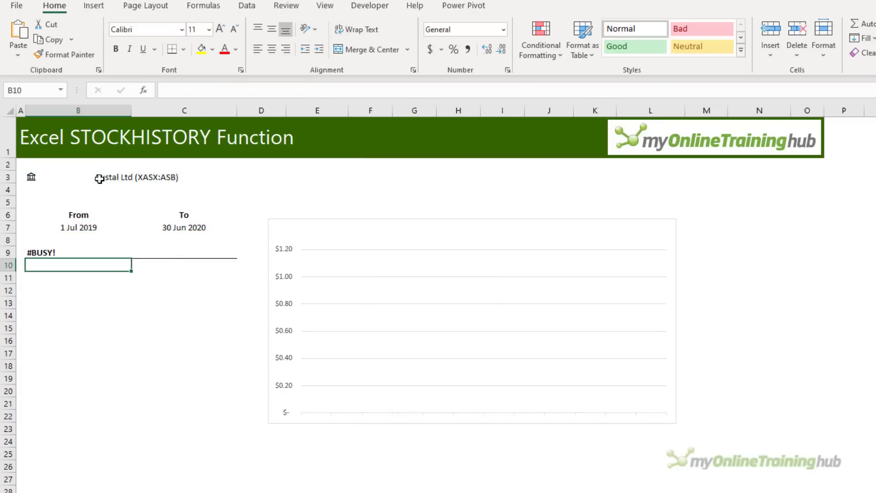
- Pick Nearmap Ltd (XASX:NEA) from the B3 company dropdown
left_click(145, 180)
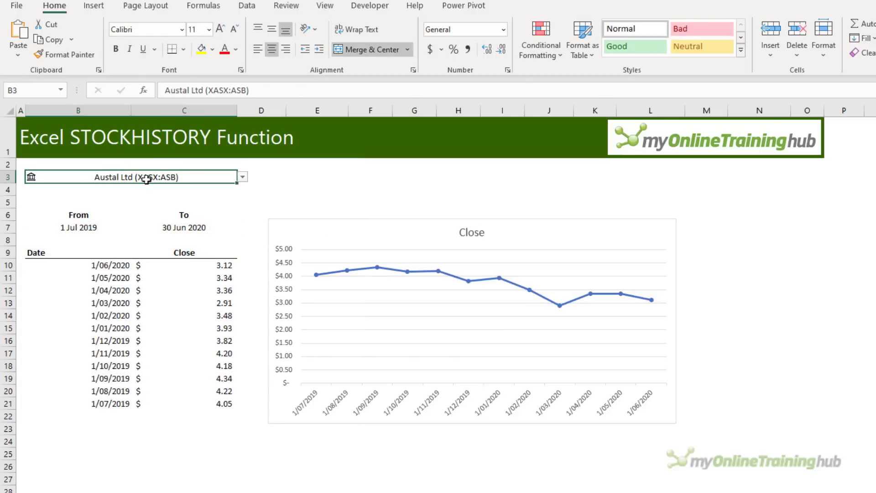
left_click(242, 176)
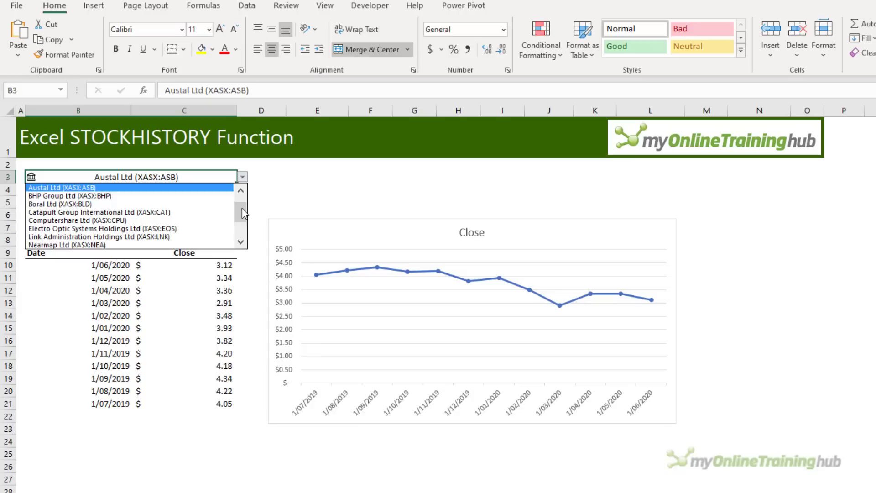
scroll(205, 214, "down", 3)
left_click(207, 220)
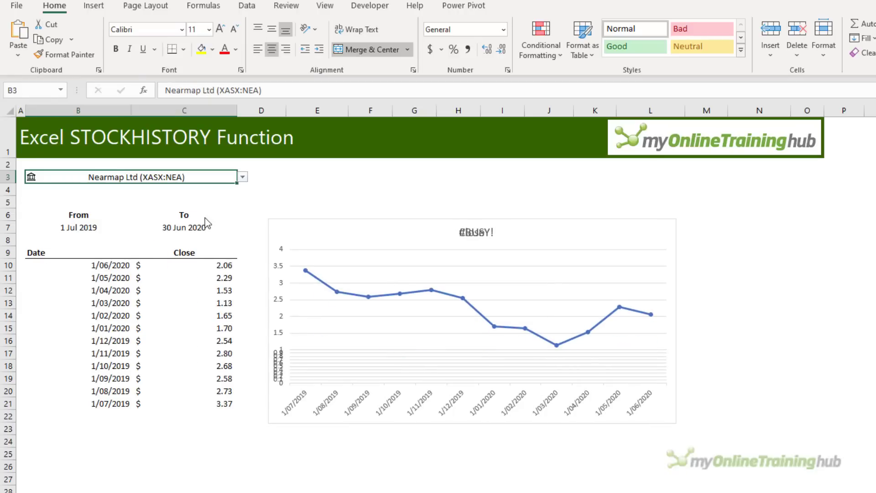
- Enter =B3.Currency in C4 to show the company's trading currency, AUD
left_click(94, 196)
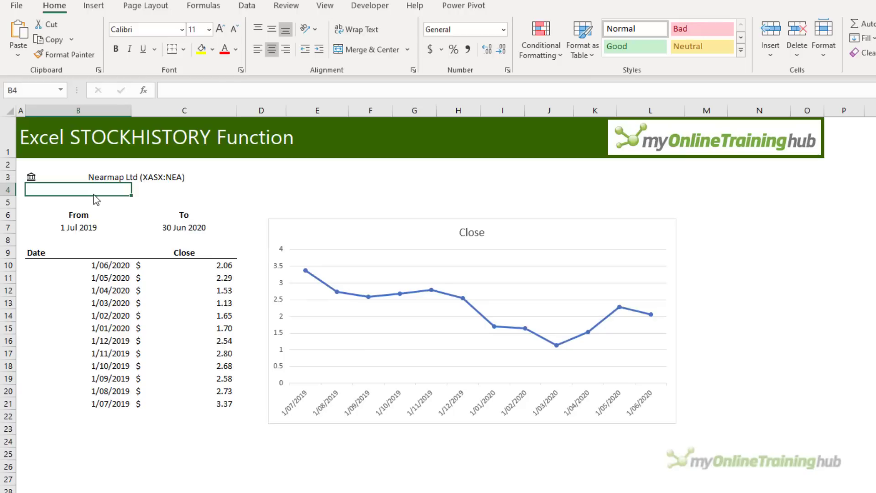
key("Up")
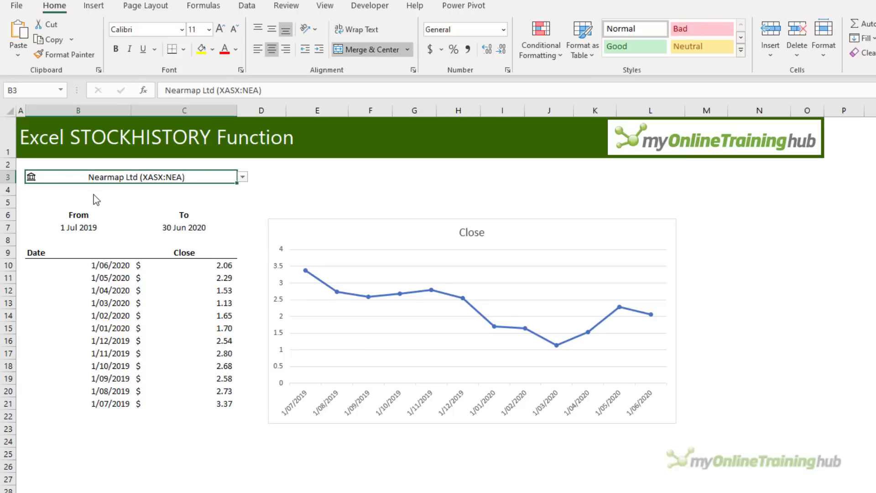
key("Down")
key("Right")
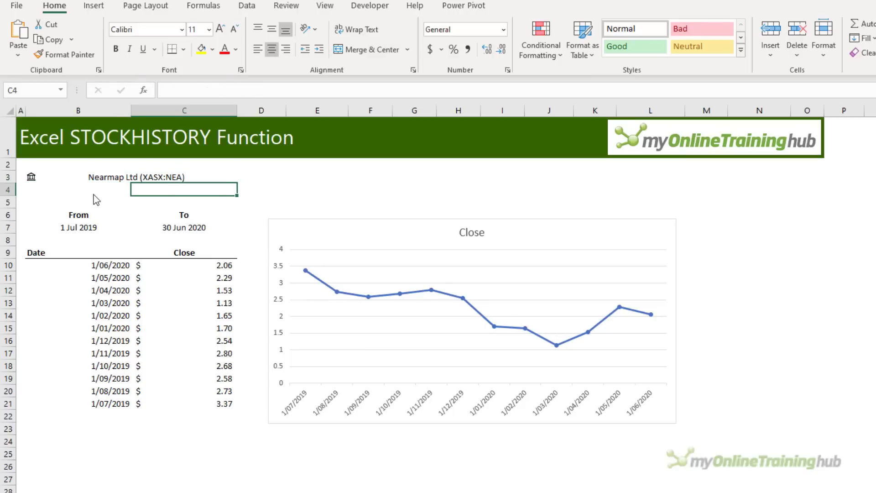
type("=")
key("Up")
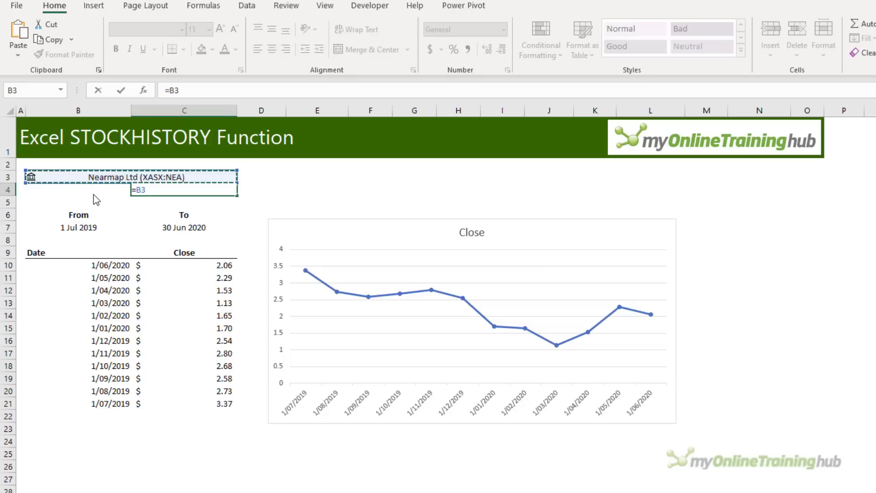
type(".")
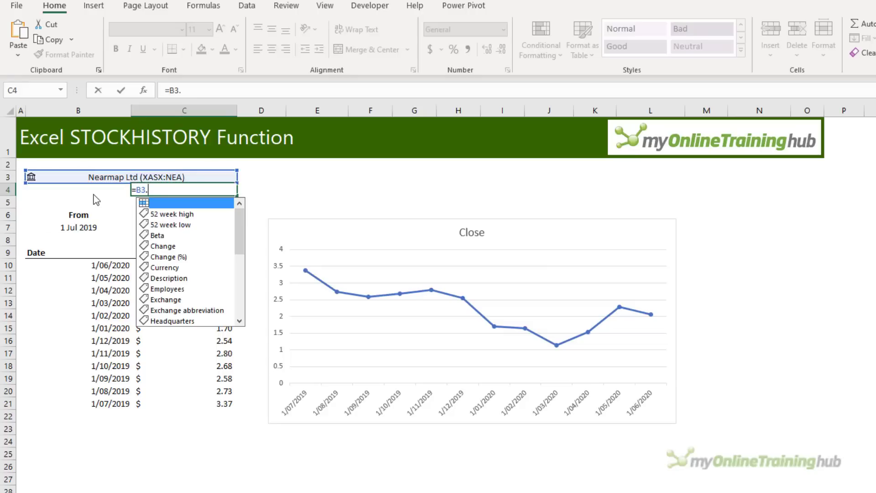
key("Down")
key("Down")
key("Down")
key("Down")
key("Down")
key("Down")
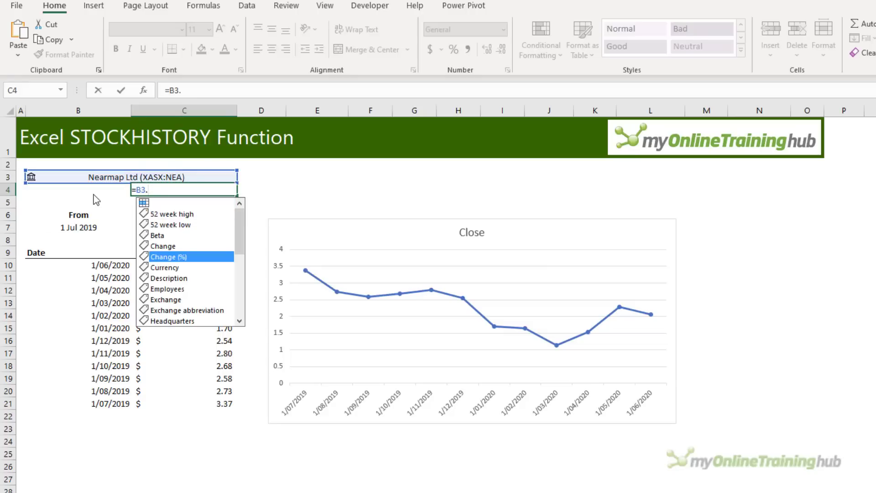
key("Tab")
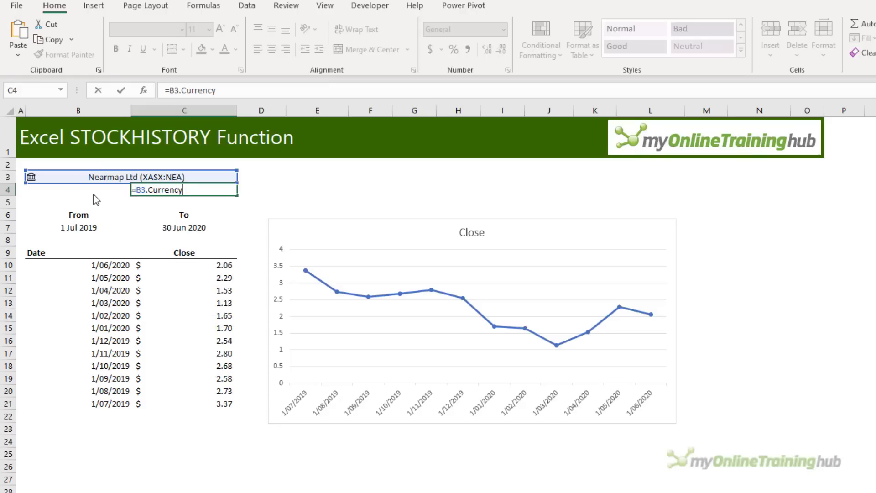
key("Return")
- Label B4 'Currency' and review the company list, keeping Nearmap Ltd selected
left_click(94, 195)
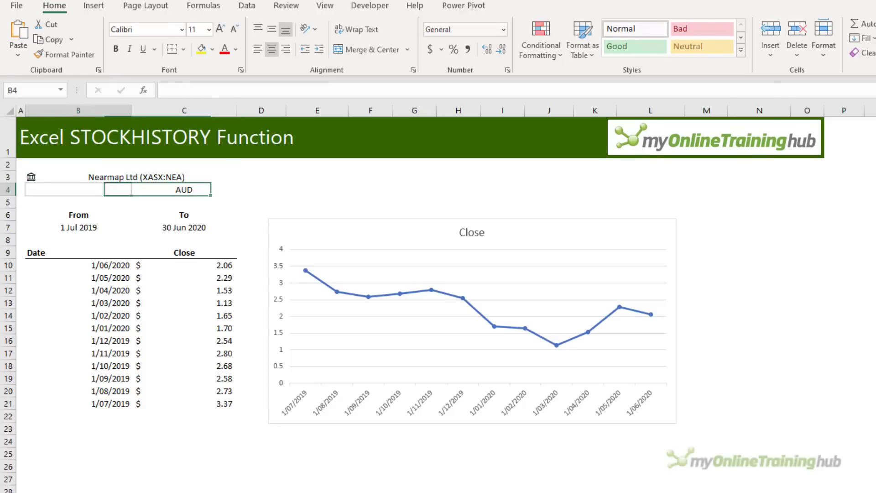
type("Currency")
key("Return")
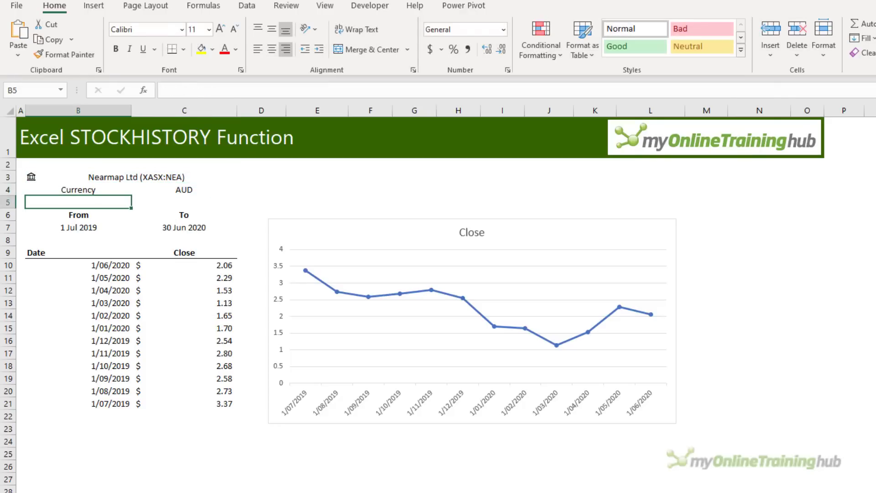
left_click(128, 178)
left_click(242, 177)
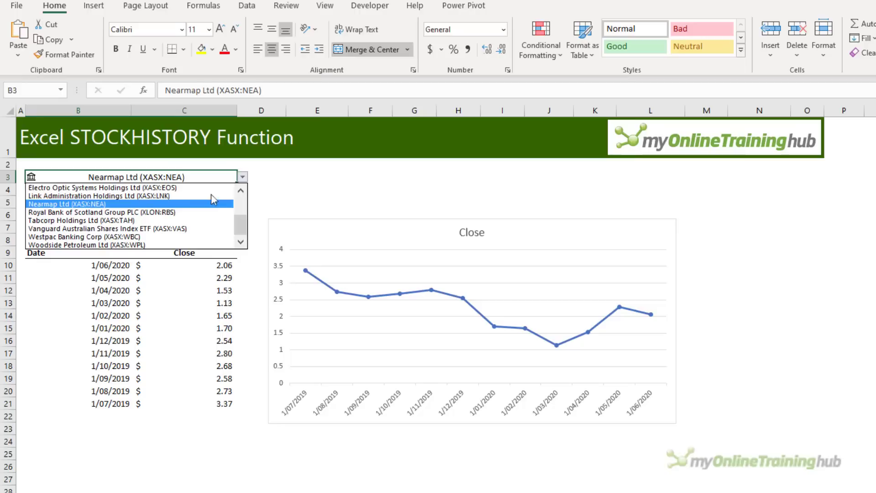
left_click(178, 212)
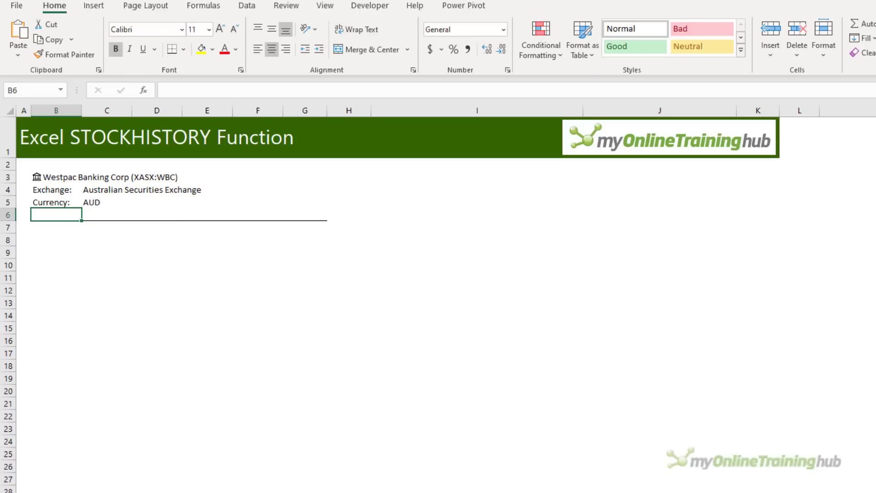
- Enter =STOCKHISTORY(B3,EOMONTH(TODAY(),-11),,2,1,0,5,2,3,4,1) in B6 to spill Westpac's monthly prices
type("=stoc")
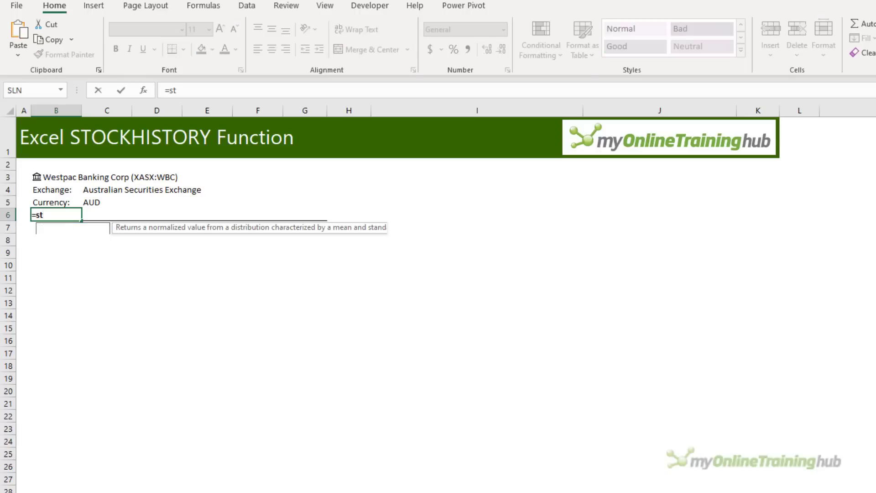
key("Tab")
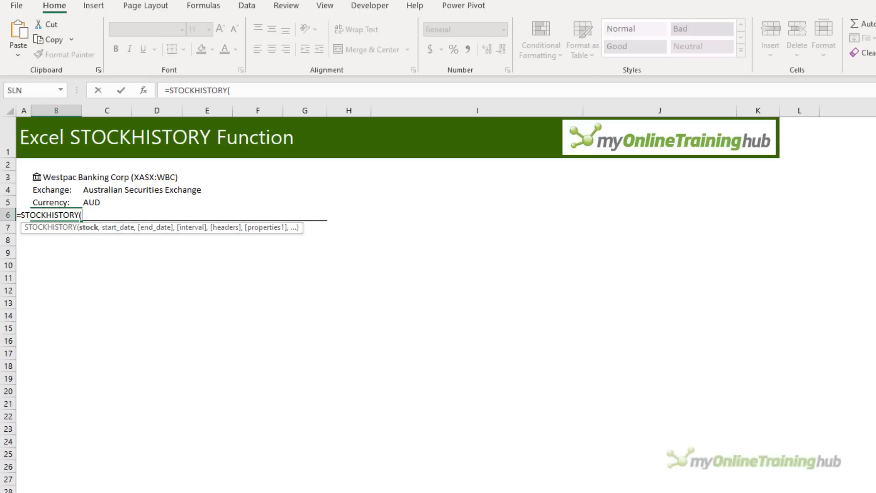
left_click(69, 177)
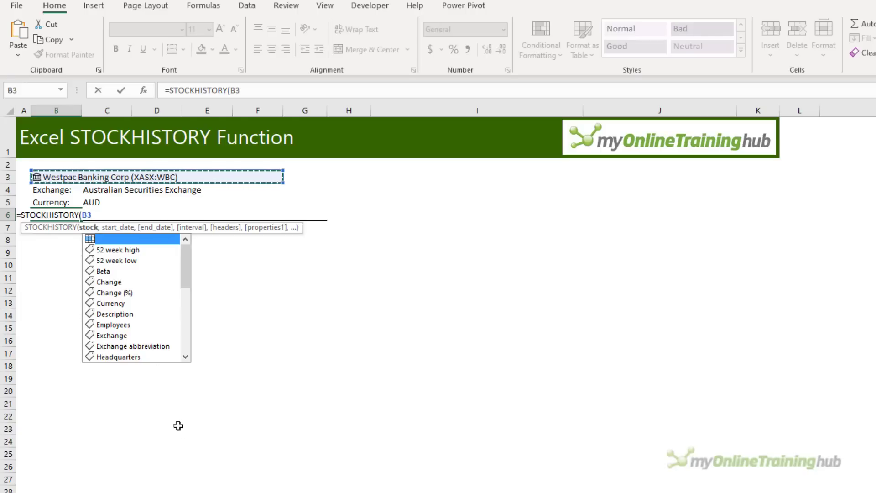
type(",")
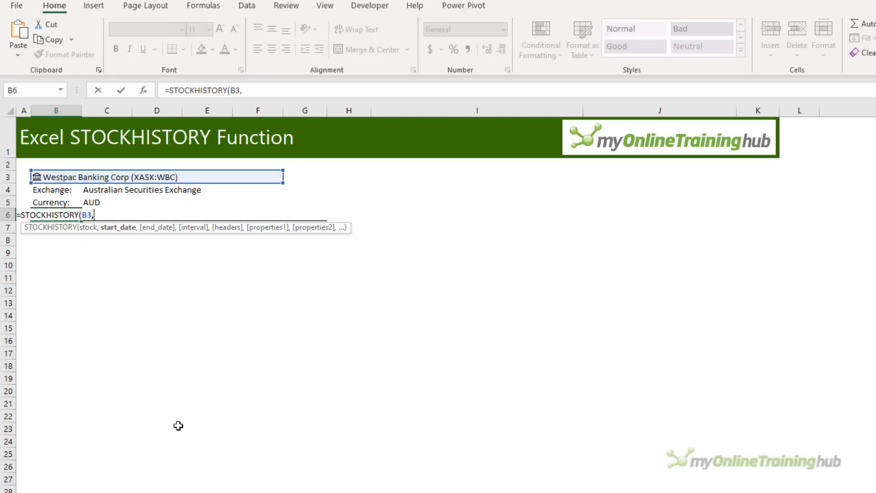
type("eo")
key("Tab")
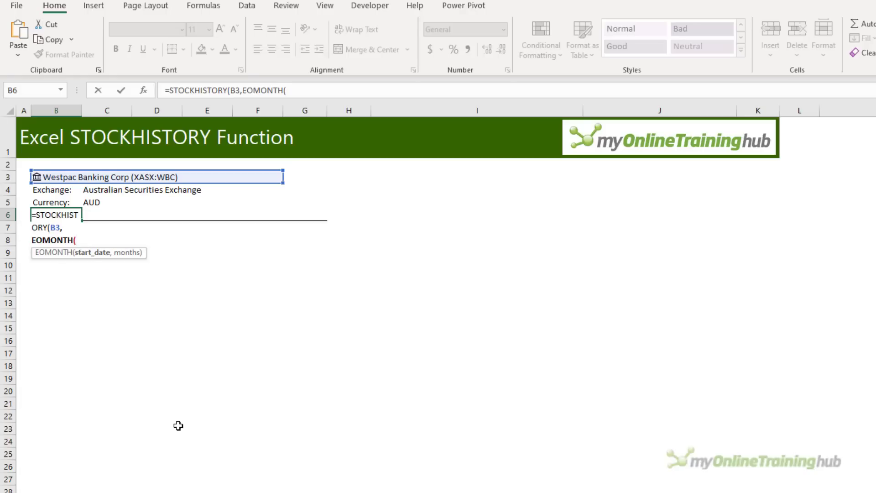
type("tod")
key("Tab")
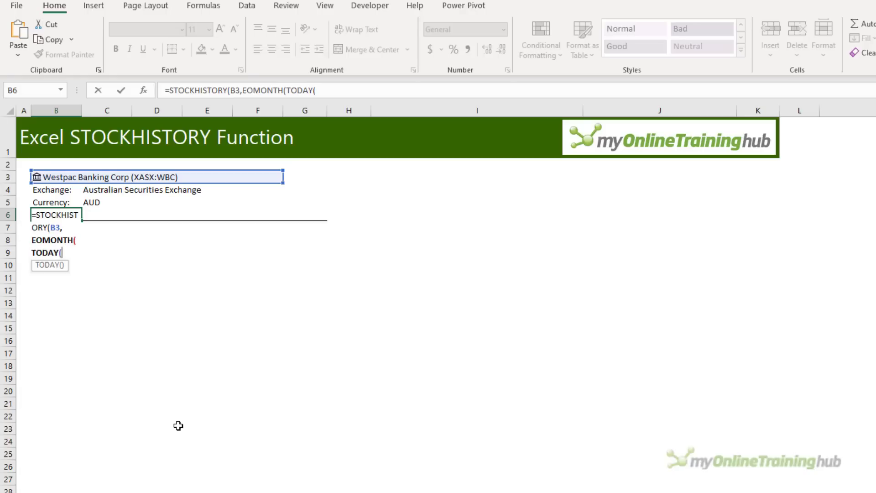
type("),")
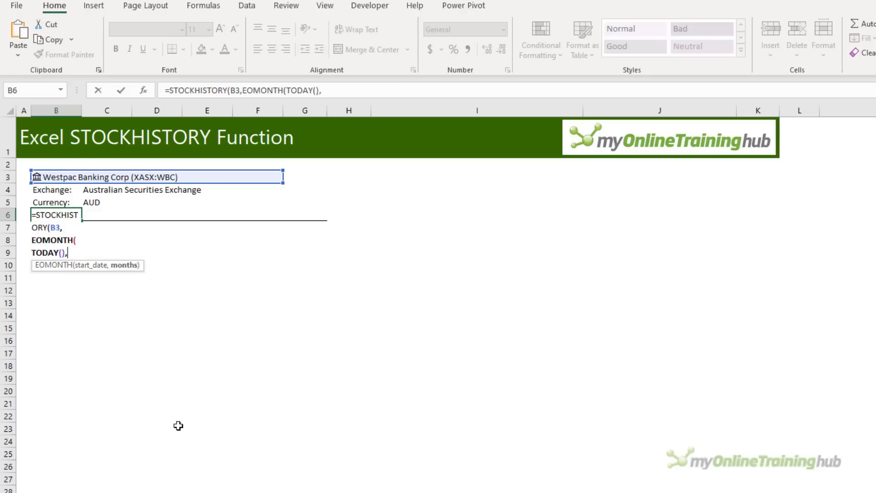
type("-11)")
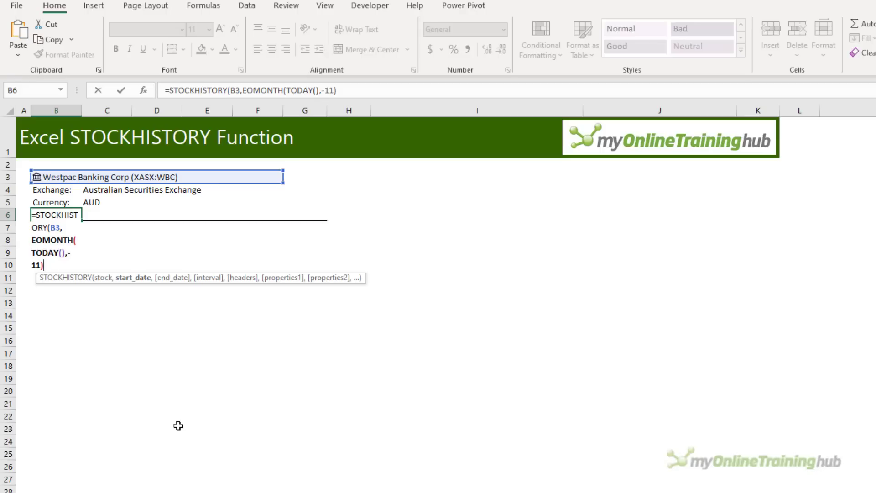
type(",")
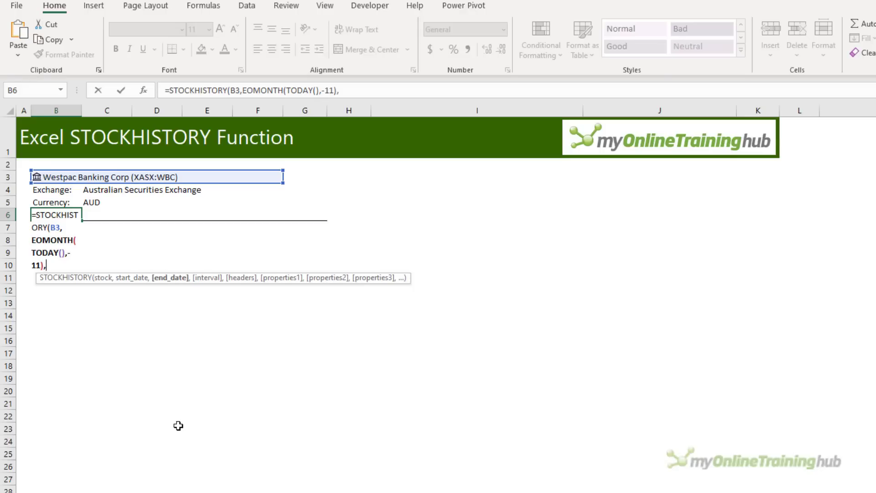
type(",")
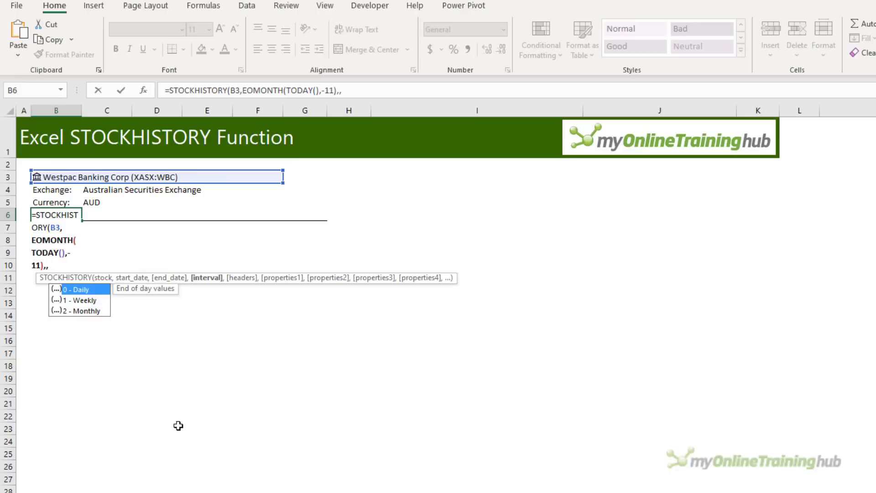
type("2,")
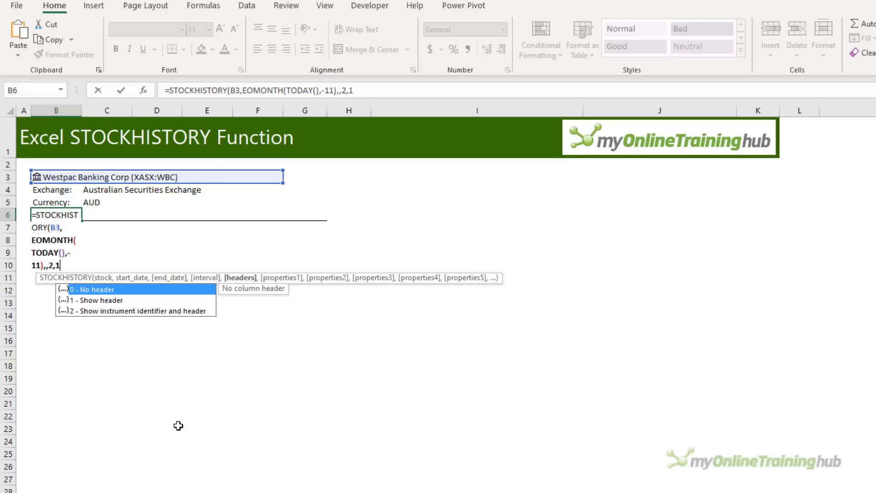
type("1,")
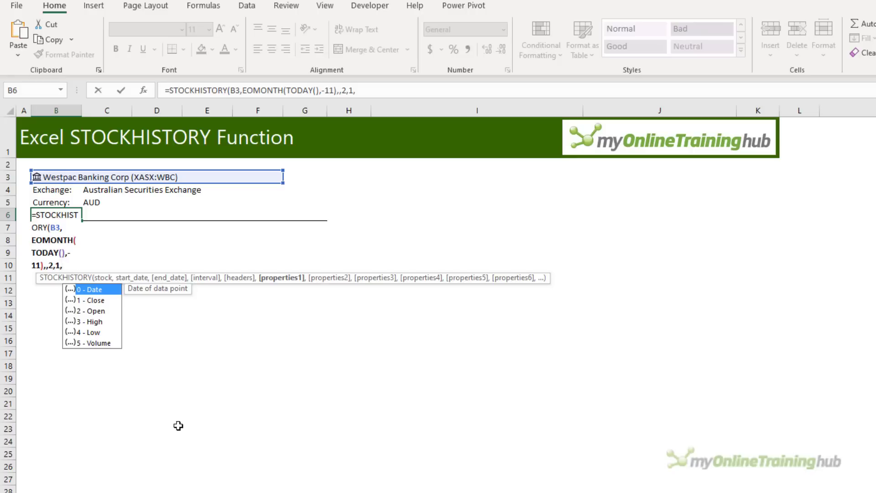
type("0,")
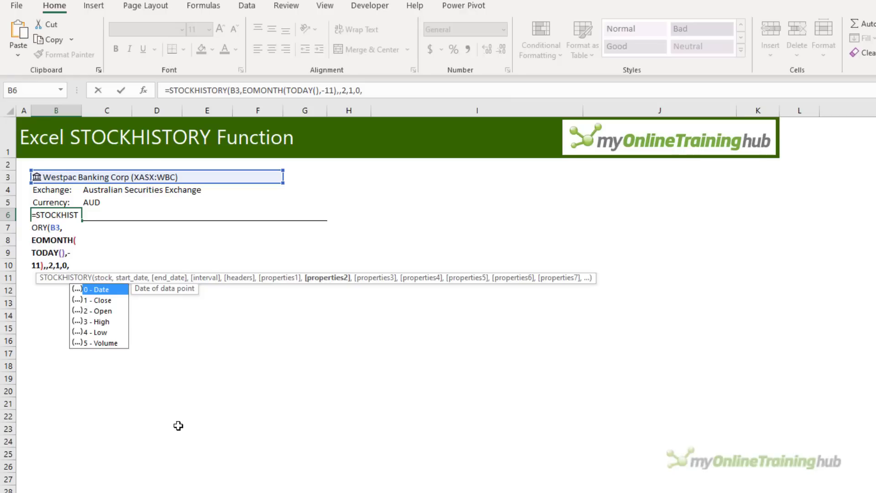
type("5,")
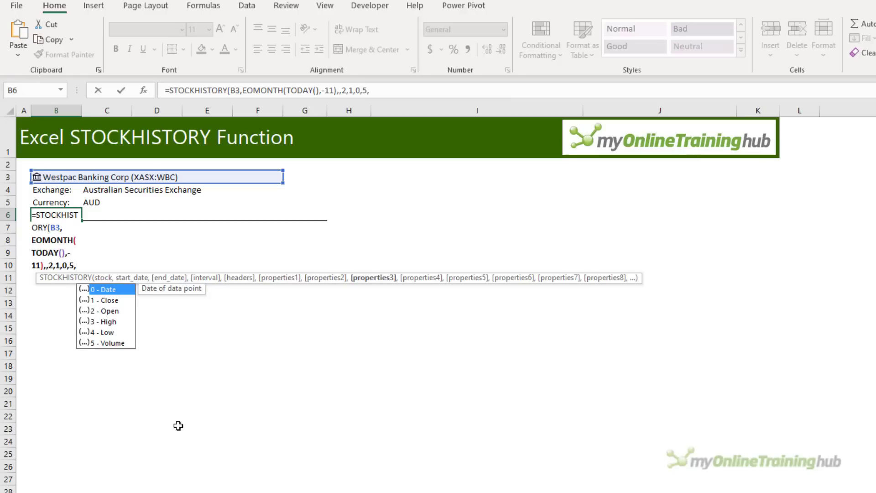
type("2,")
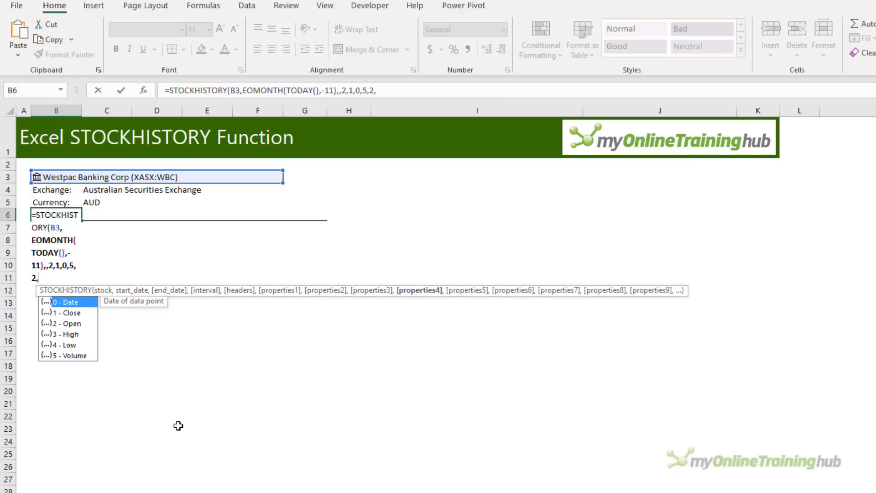
type("3,")
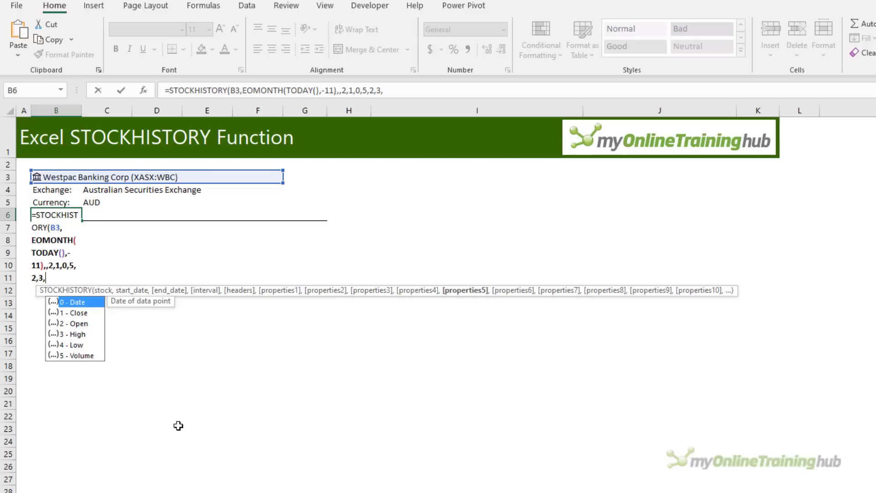
type("4,1")
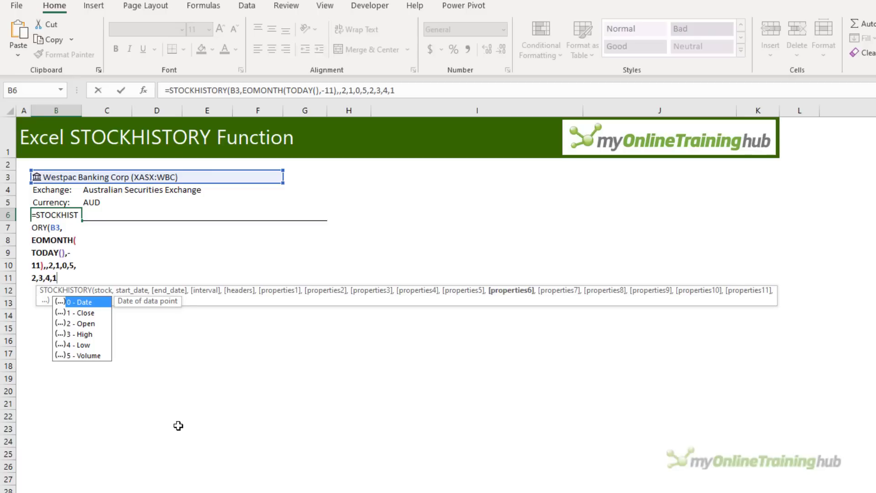
type(")")
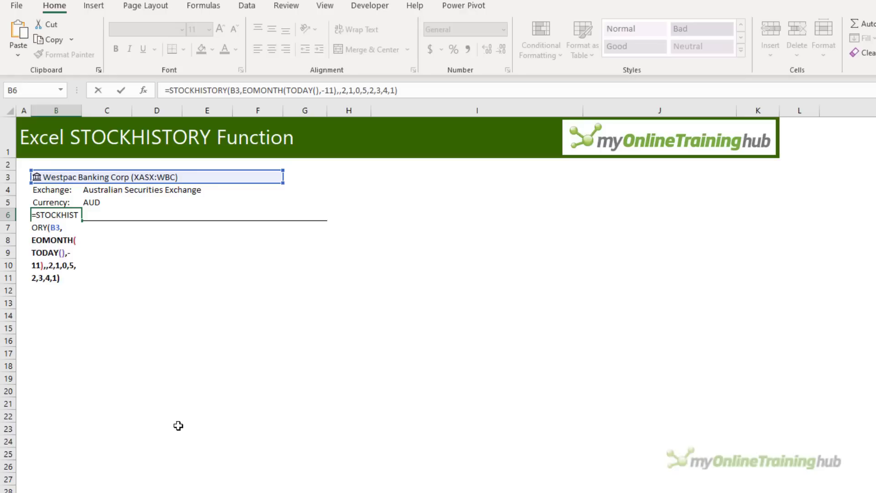
key("Return")
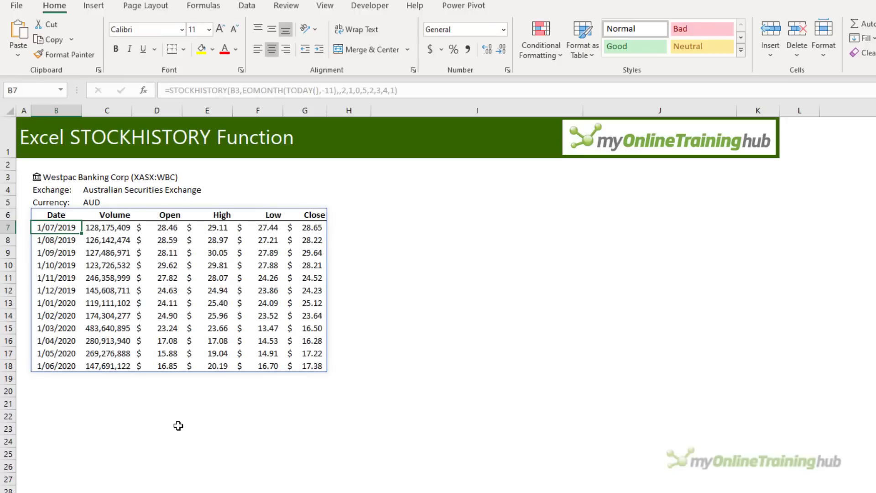
key("Up")
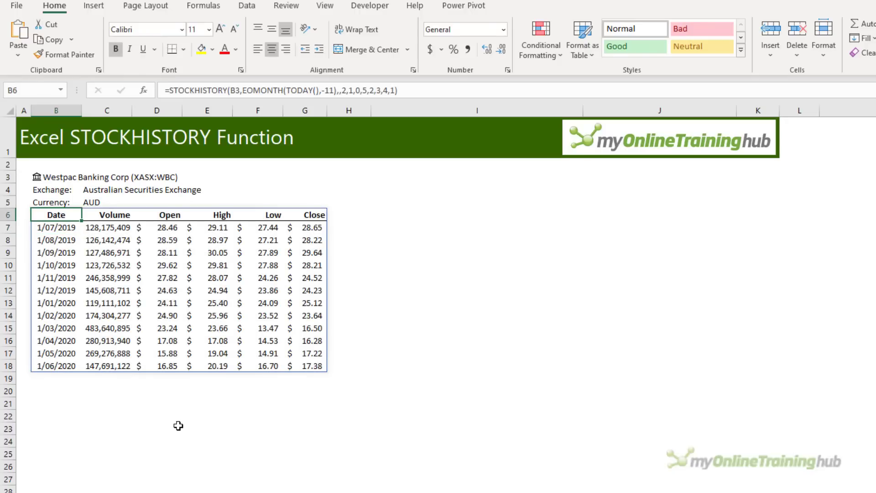
left_click(94, 6)
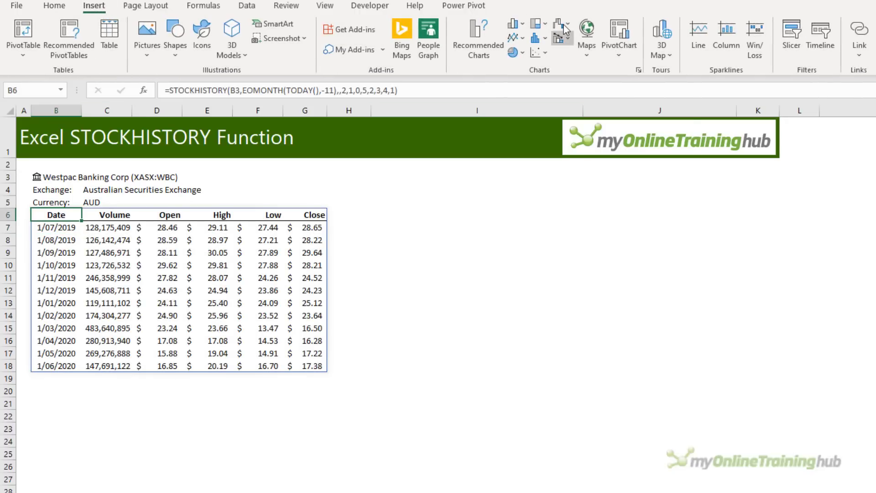
- Insert a Volume-Open-High-Low-Close stock chart and enlarge it beside the Westpac table
left_click(565, 29)
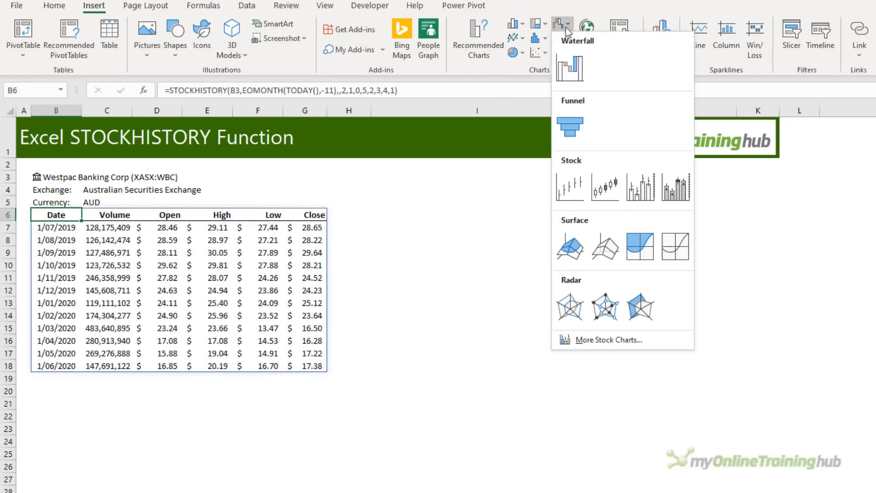
left_click(671, 192)
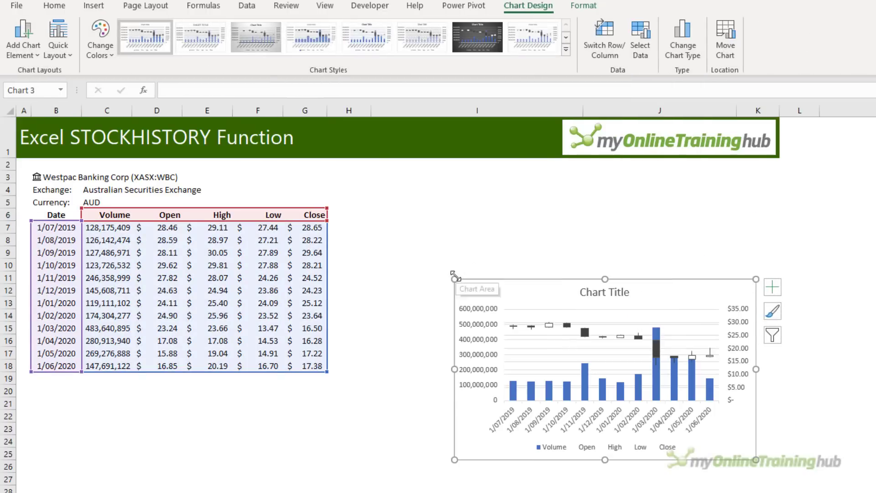
mouse_move(454, 279)
left_mouse_down()
mouse_move(393, 208)
mouse_move(352, 201)
mouse_move(343, 176)
left_mouse_up()
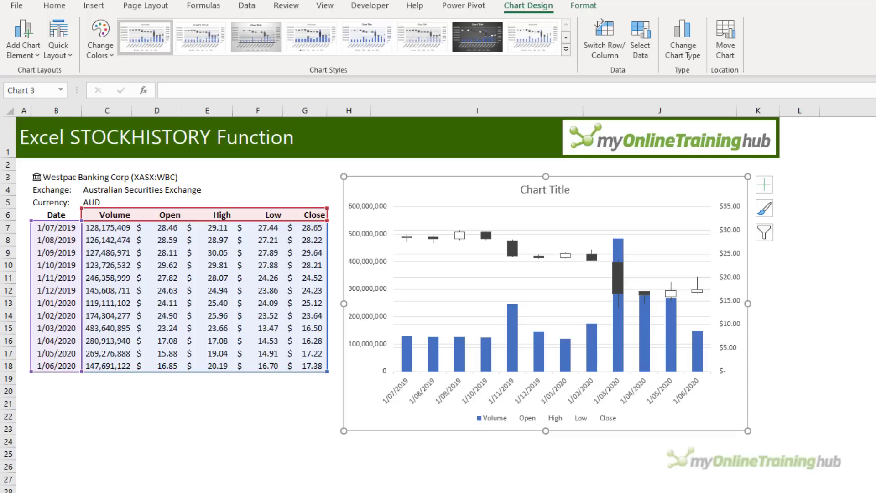
- Change B3's stock to Electro Optic Systems Holdings Ltd so the table and chart refresh
left_click(274, 178)
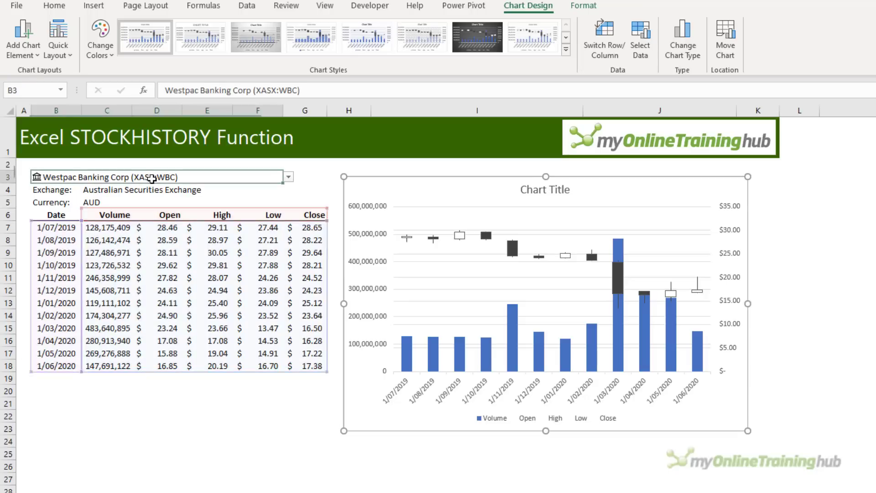
left_click(289, 177)
left_click(186, 191)
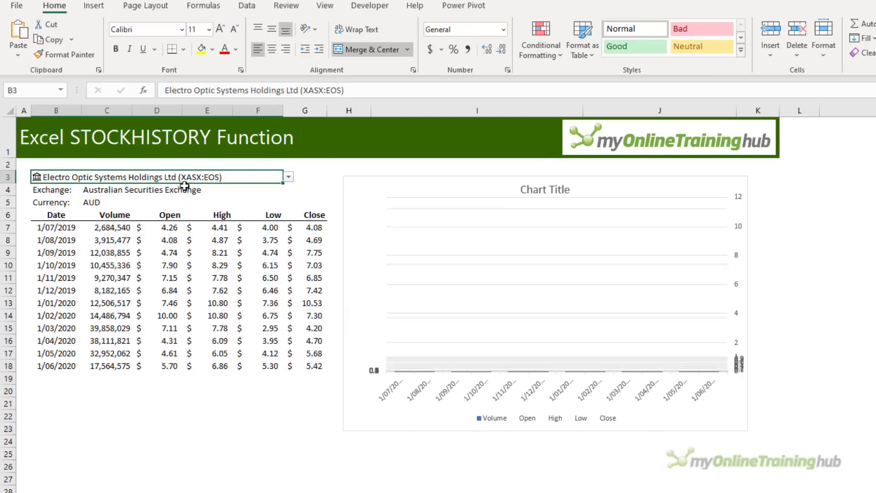
left_click(289, 178)
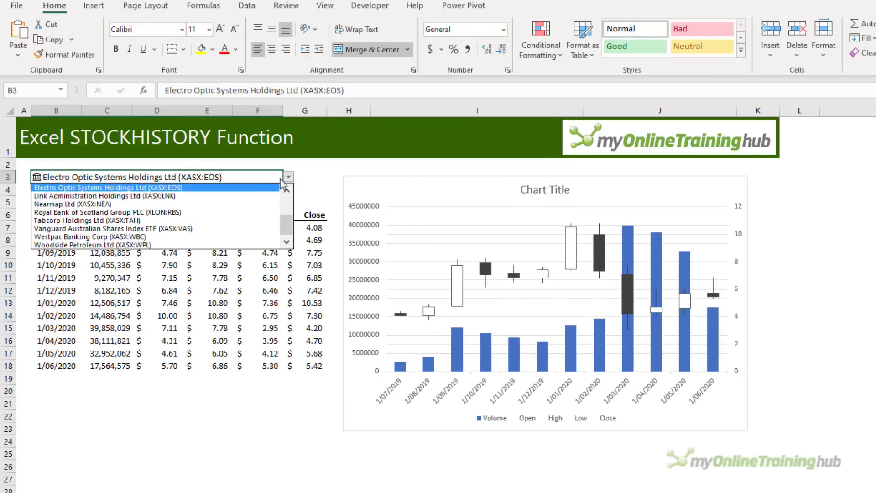
key("Escape")
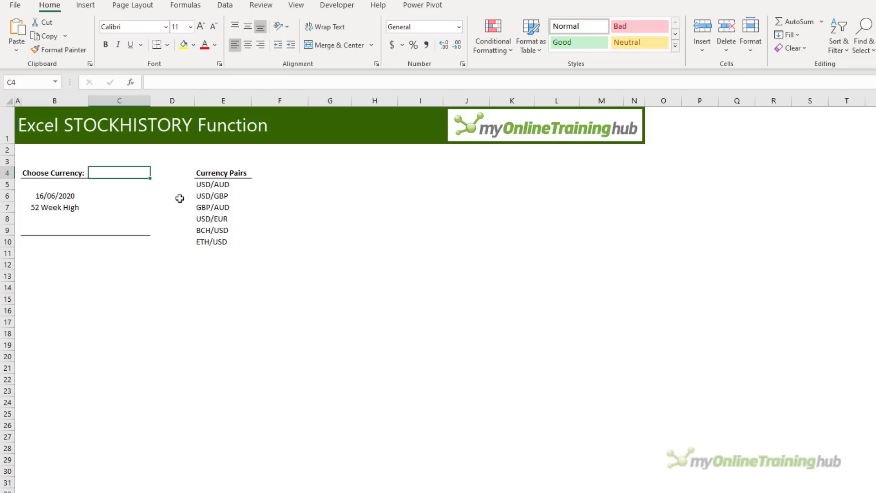
- Convert the currency pairs in E5:E10, USD/AUD through ETH/USD, to the Stocks data type
left_click_drag(227, 184, 234, 241)
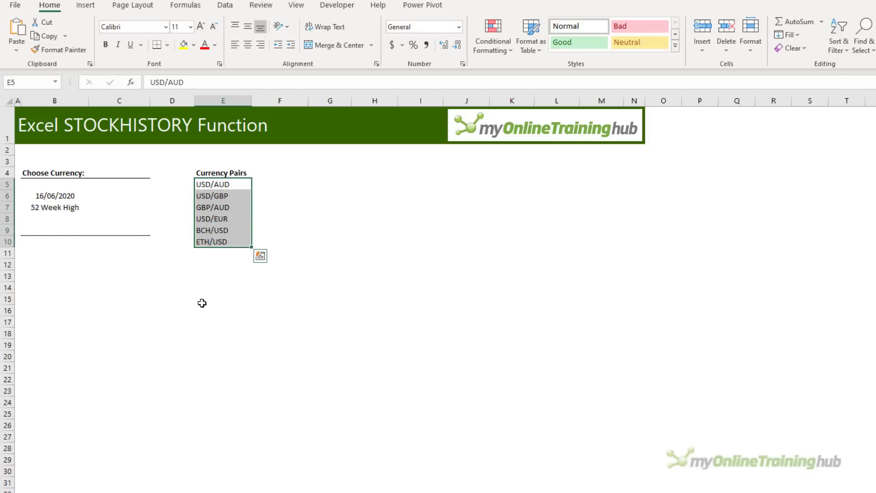
left_click(214, 232)
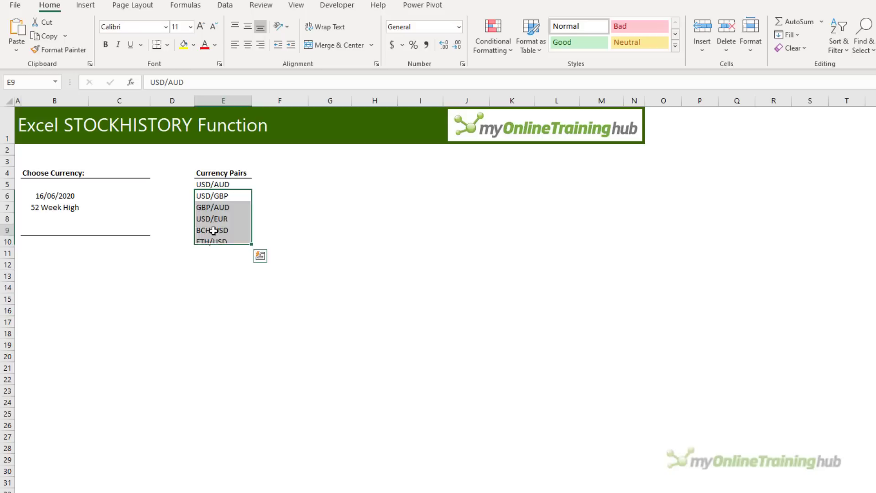
left_click(221, 243)
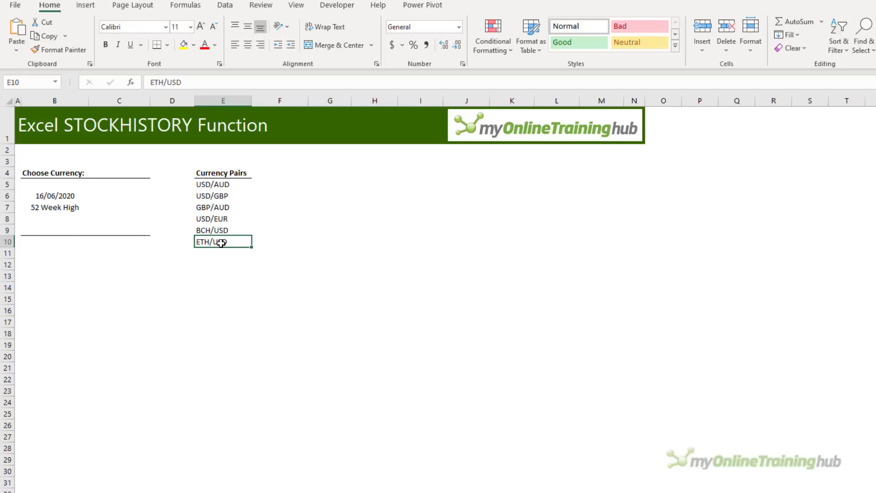
left_click_drag(220, 182, 237, 239)
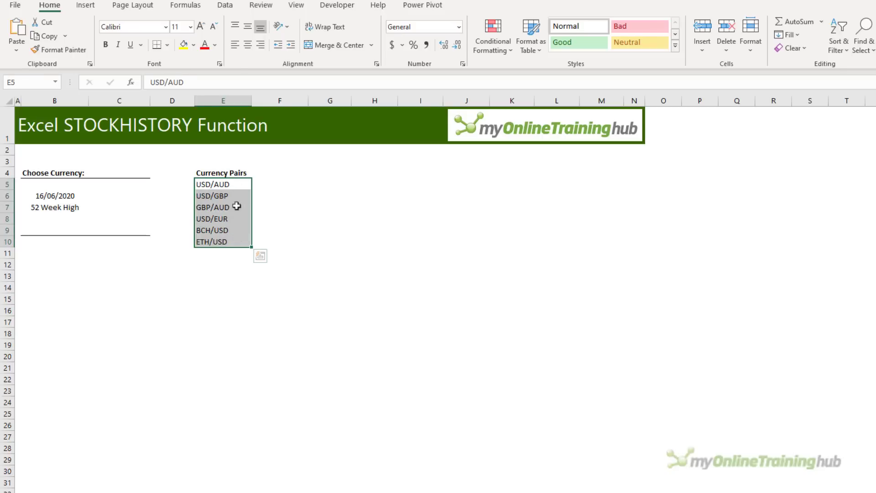
left_click(228, 6)
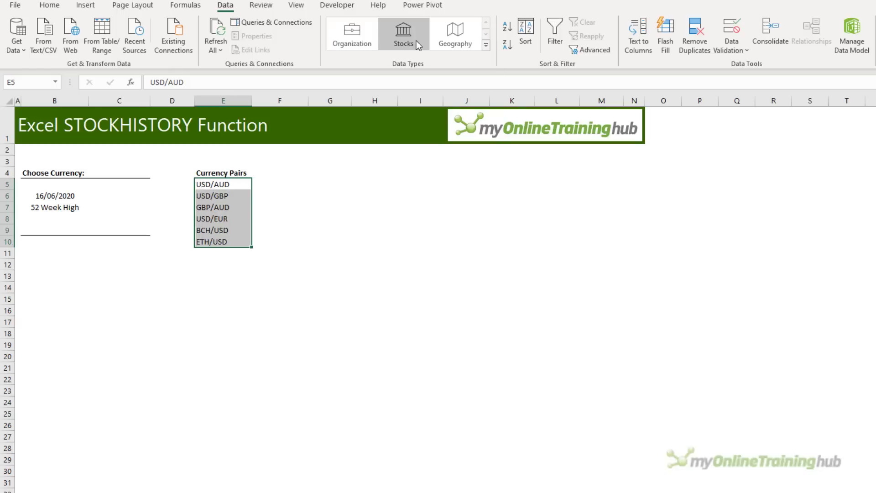
left_click(416, 40)
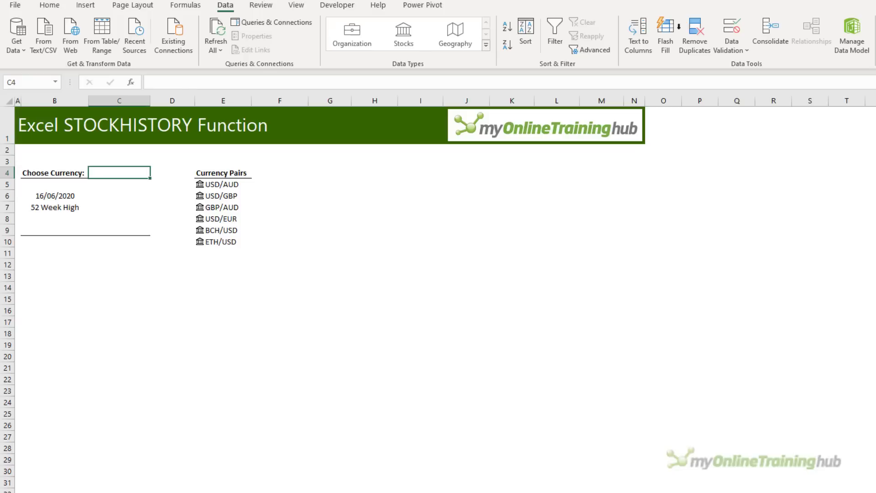
- Add a List data validation rule to C4 with source =$E$5:$E$10
left_click(731, 31)
left_click(577, 371)
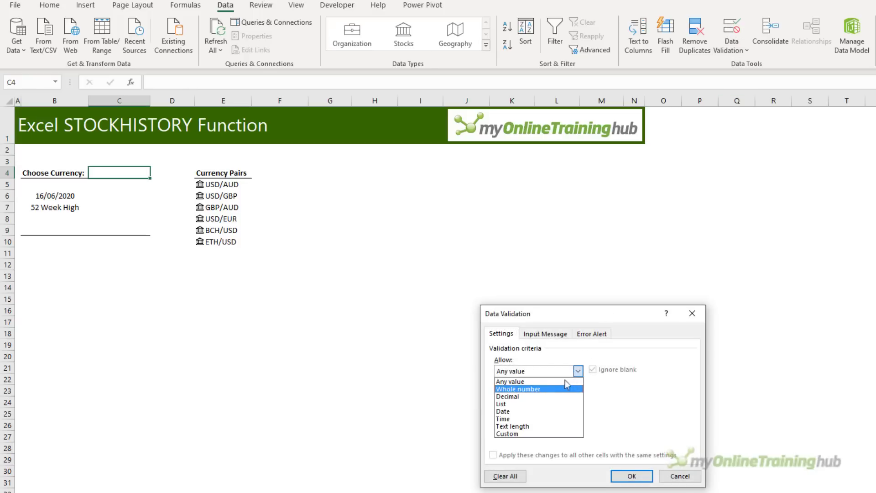
left_click(520, 399)
left_click(517, 416)
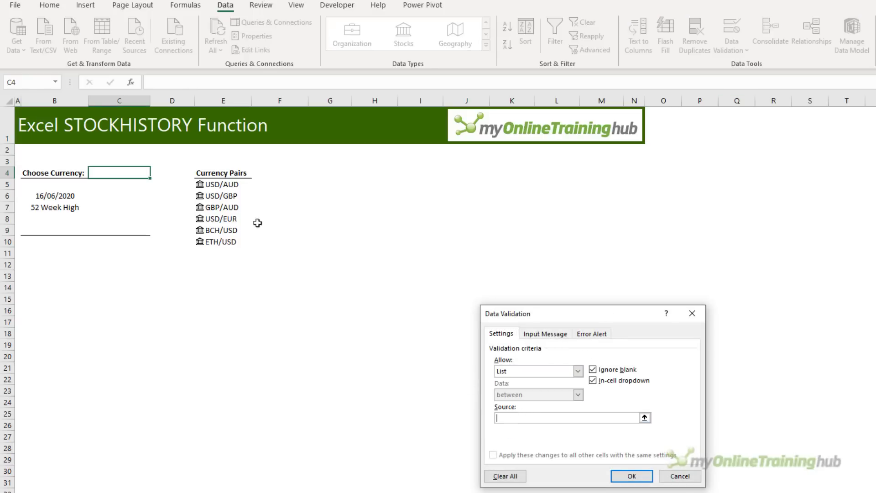
left_click(215, 194)
left_click_drag(214, 188, 231, 242)
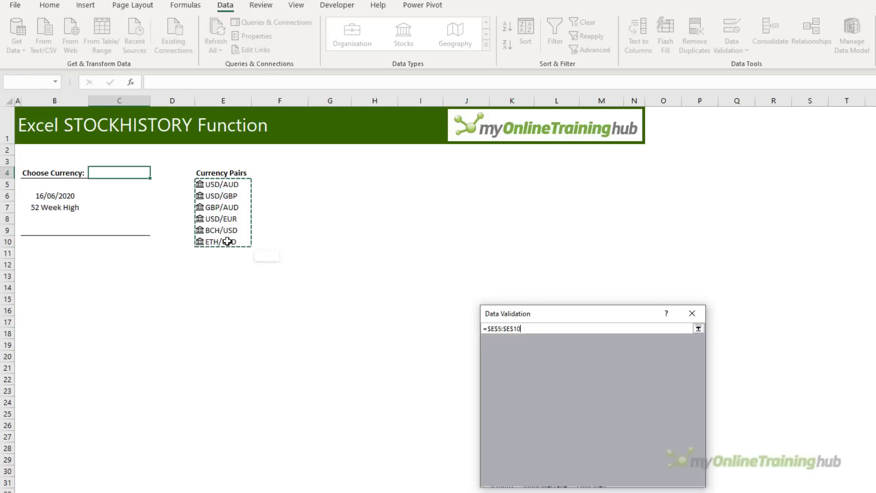
left_click(631, 476)
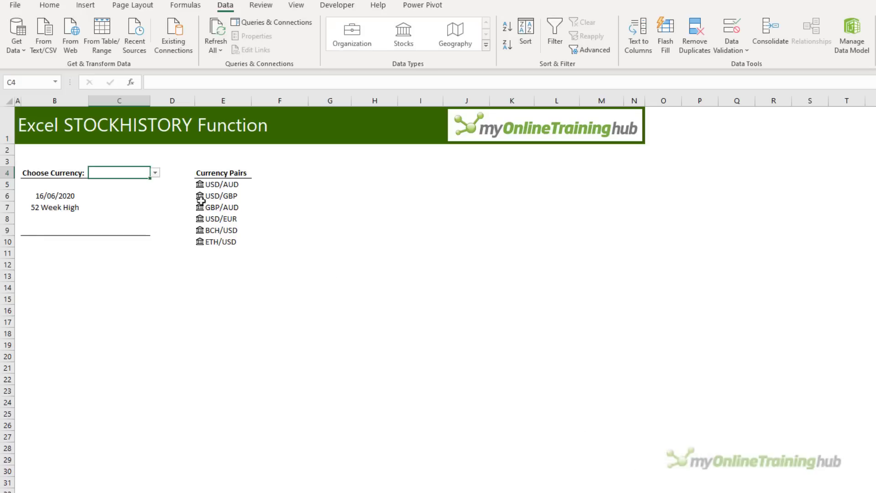
- Choose USD/GBP from C4's new currency dropdown
left_click(156, 172)
left_click(114, 191)
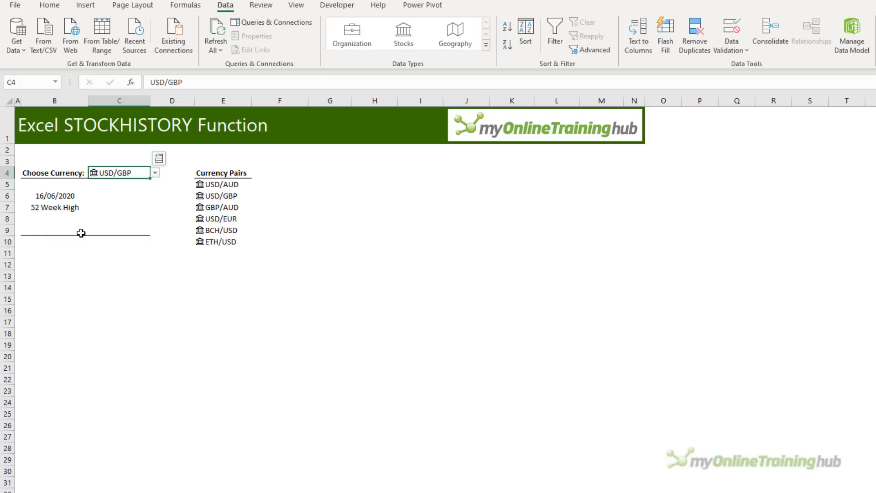
left_click(81, 232)
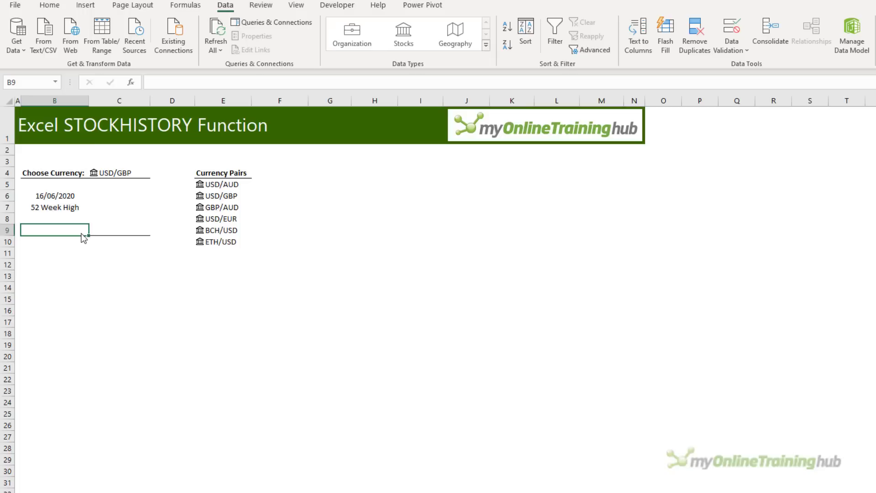
- Enter =STOCKHISTORY(C4,TODAY()-30,,0,1) in B9 to spill 30 days of USD/GBP closes
type("=sto")
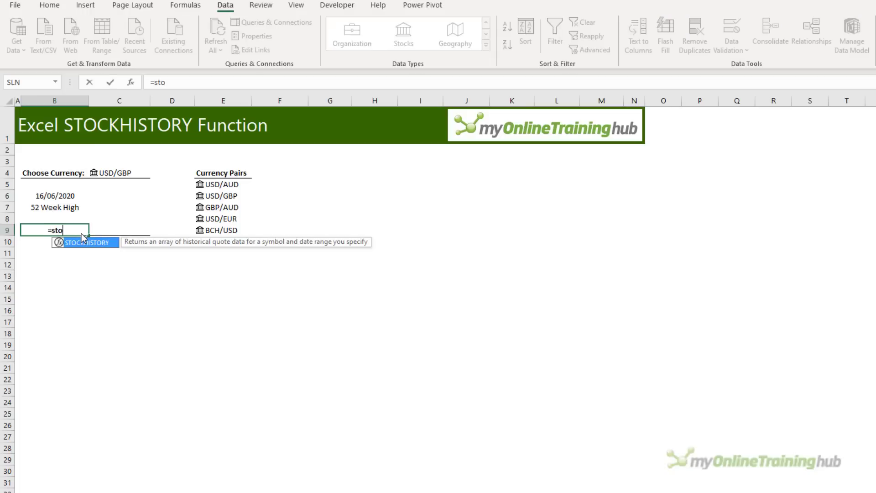
key("Tab")
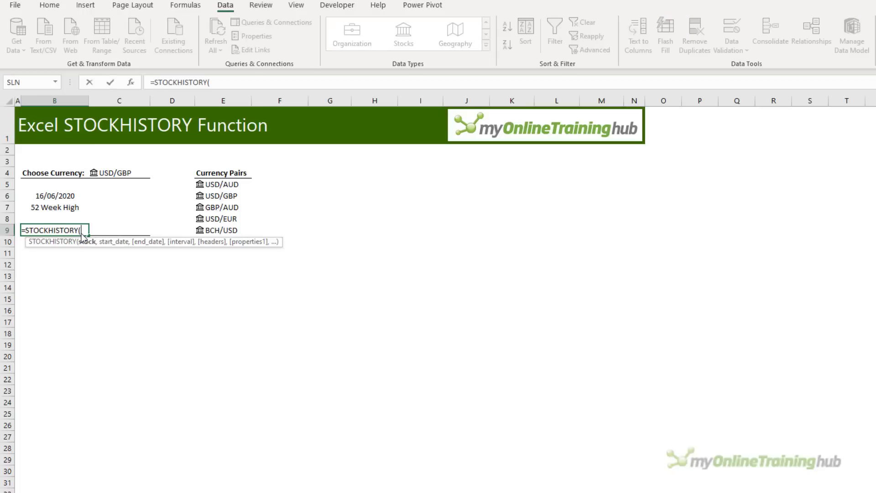
left_click(130, 174)
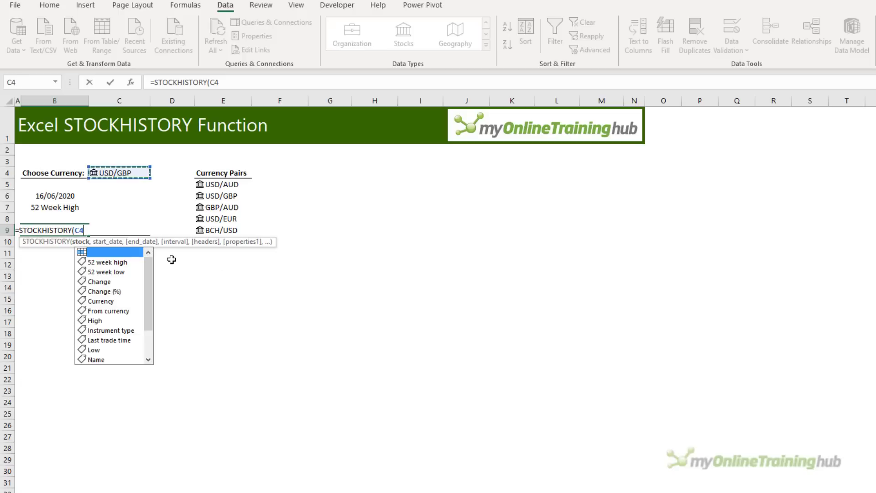
type(",")
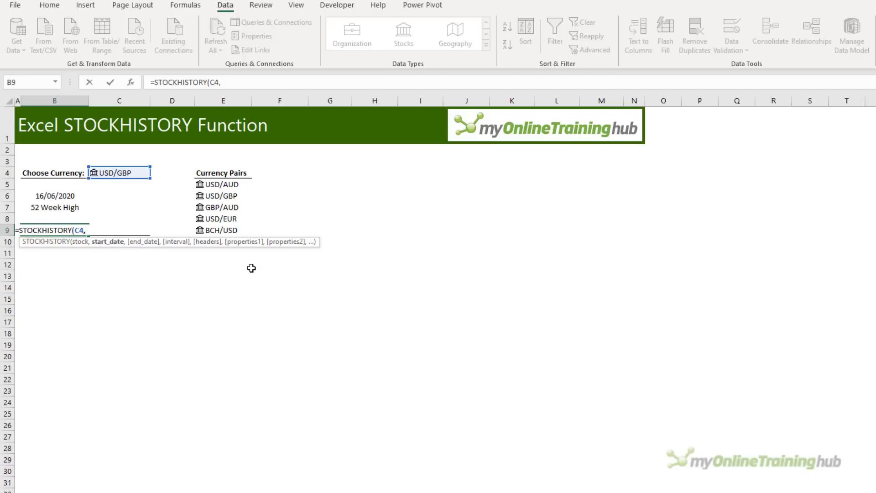
type("tod")
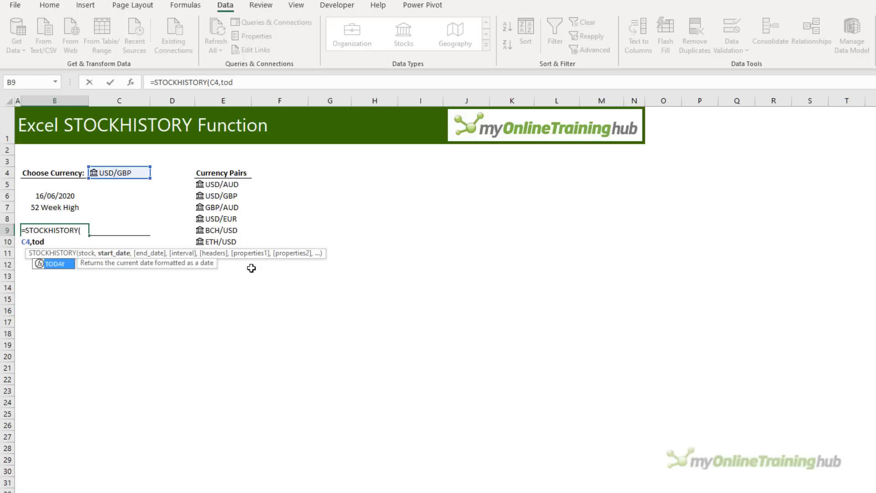
key("Tab")
type(")-")
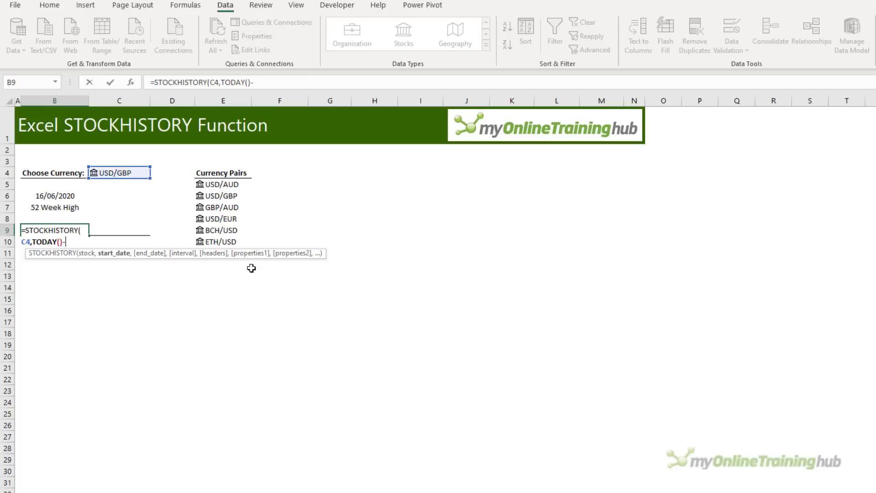
type("30,")
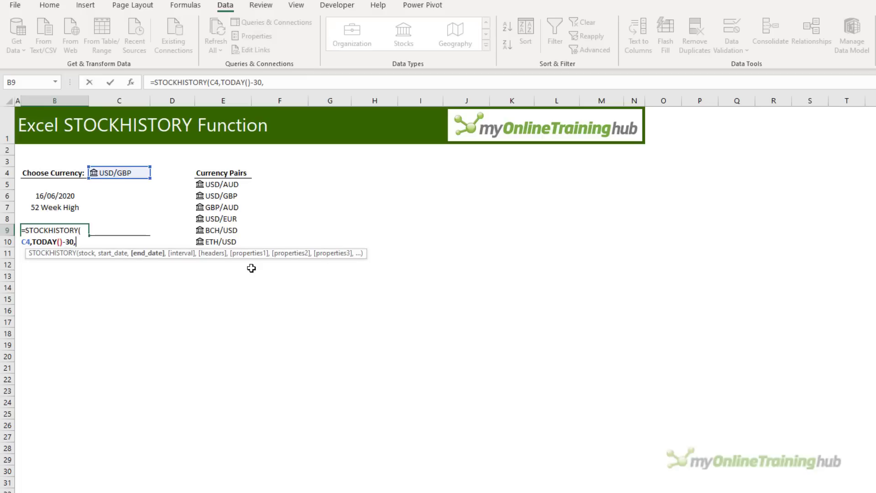
type(",")
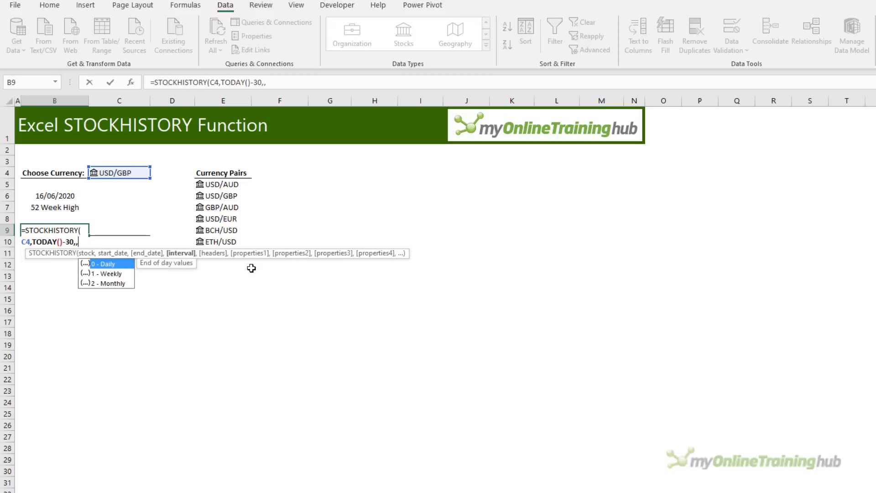
type("0,1")
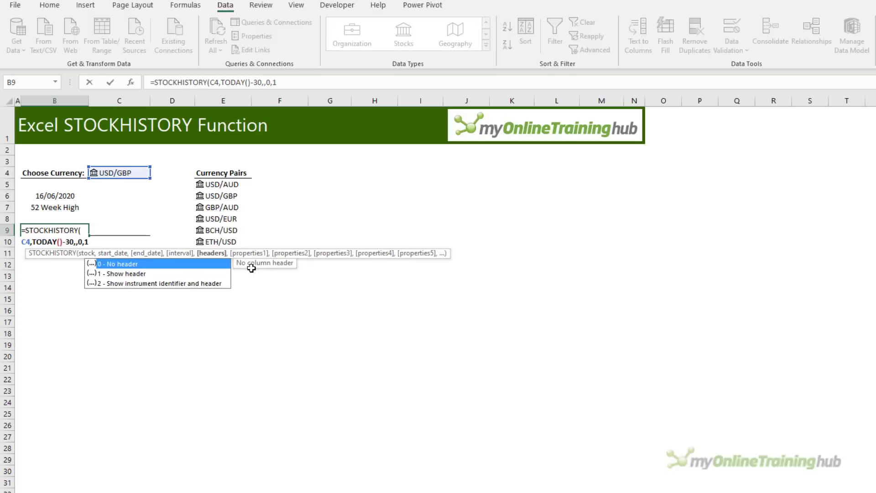
type(")")
key("Return")
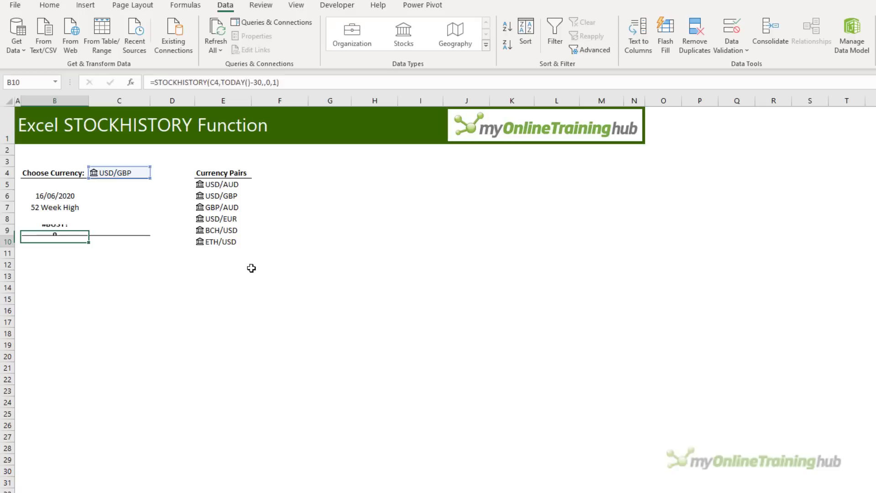
key("Up")
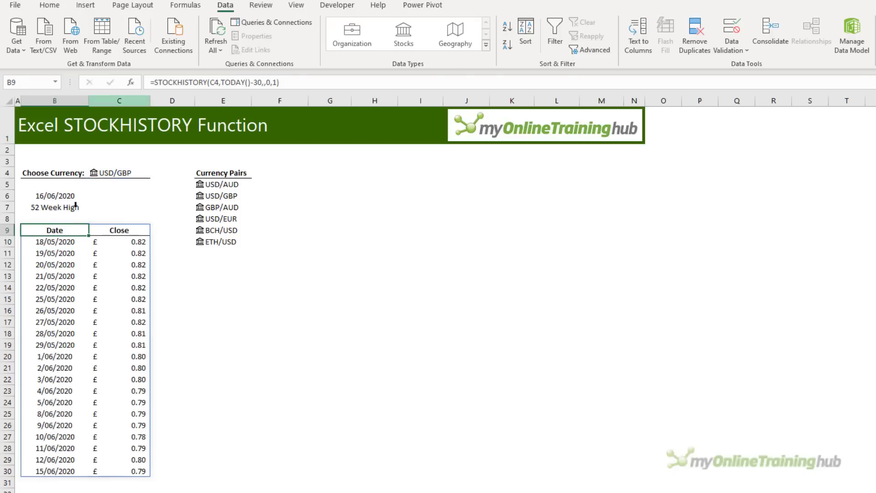
- Wrap B9's formula in SORT(...,1,-1) to list the closes newest first
left_click(154, 82)
type("sort")
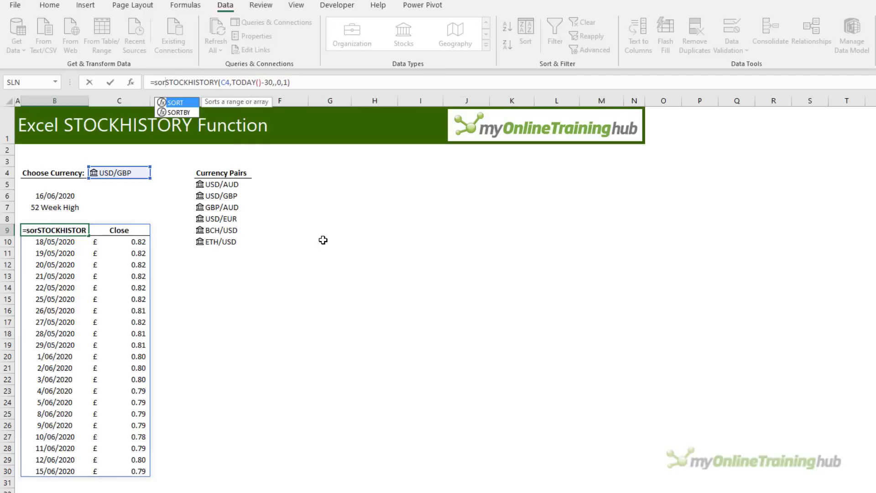
key("Tab")
key("End")
type(",")
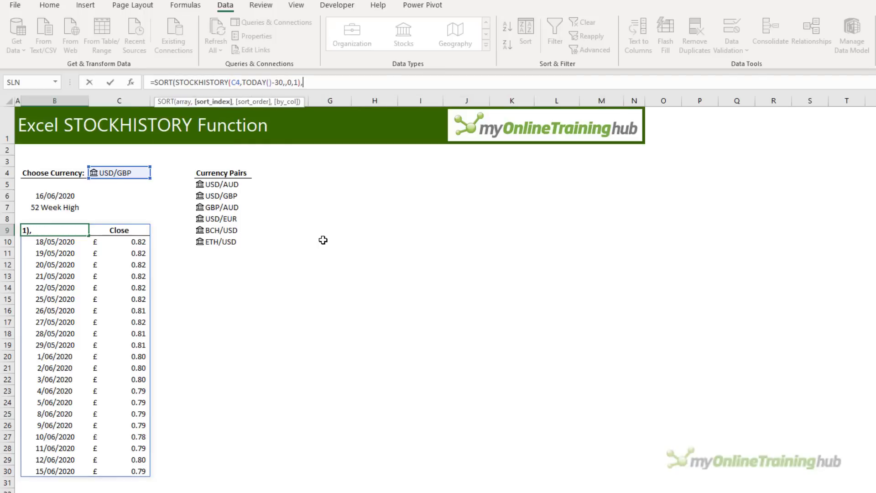
type("1,-1)")
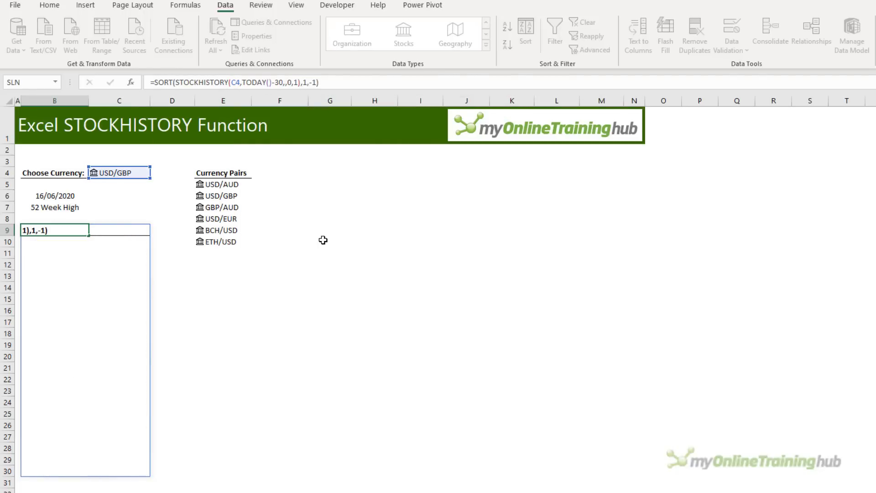
key("Return")
left_click(137, 172)
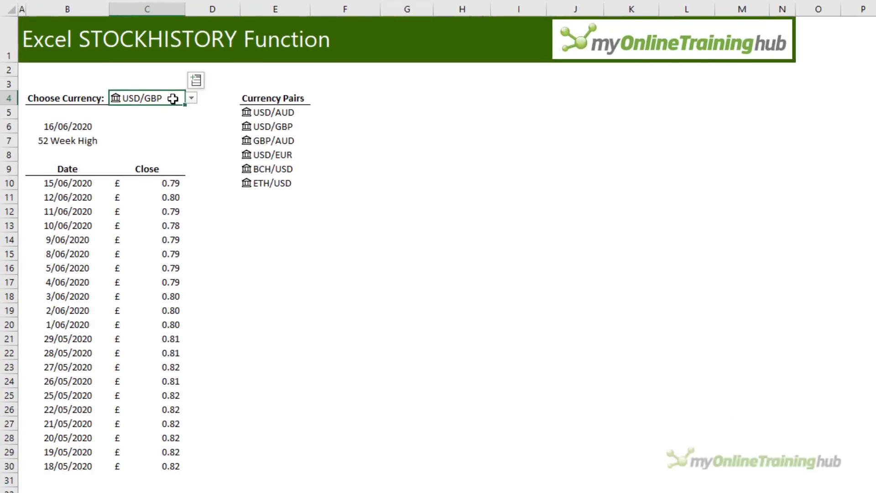
- Switch C4's currency to USD/EUR, then to GBP/AUD, refreshing the close prices
left_click(191, 98)
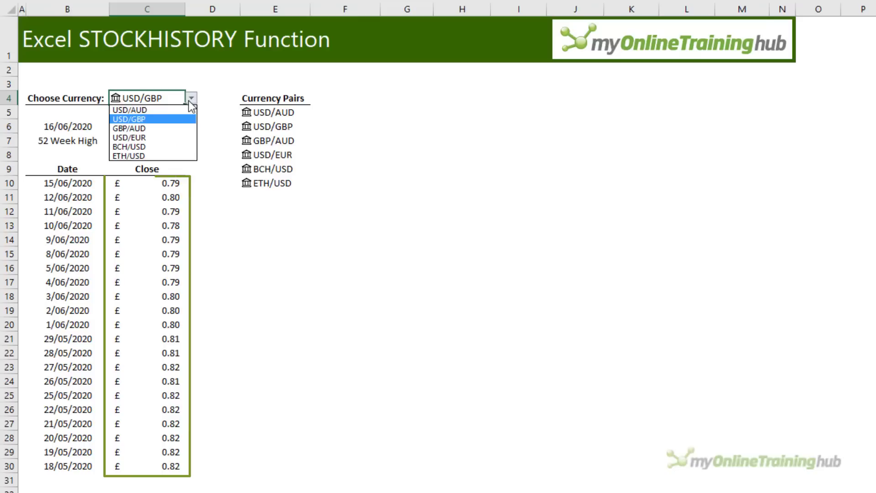
left_click(146, 137)
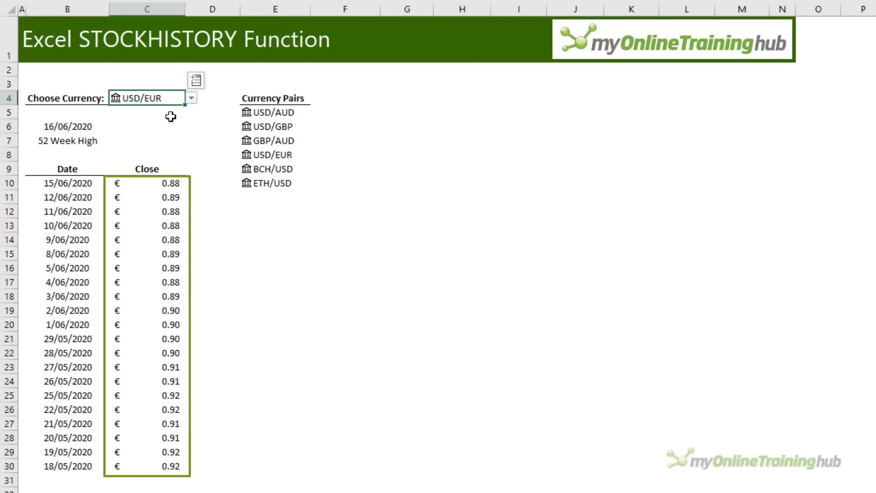
left_click(190, 99)
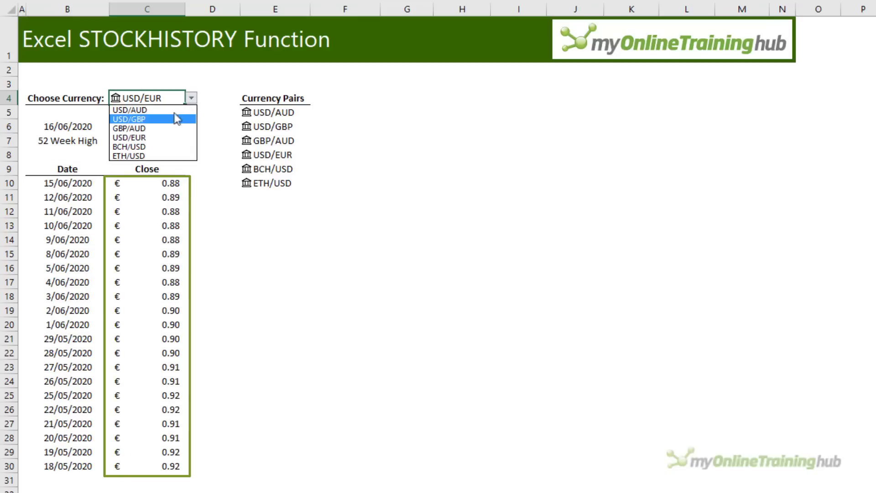
left_click(150, 127)
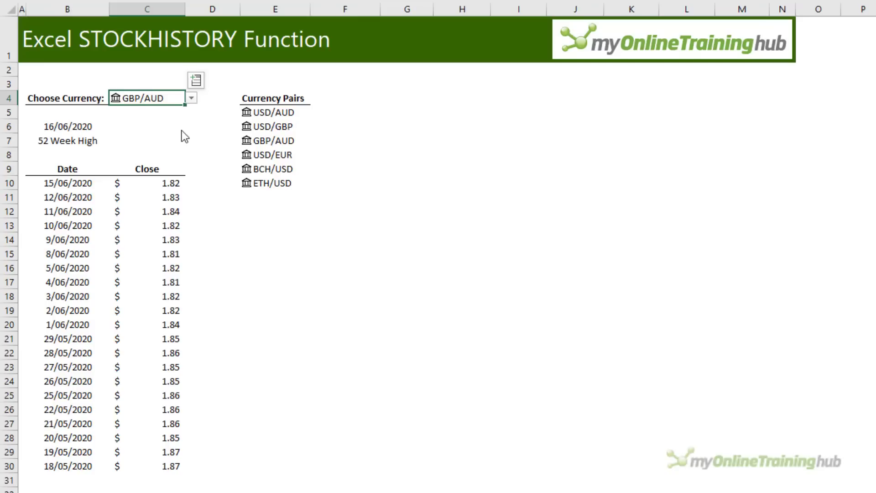
left_click(151, 198)
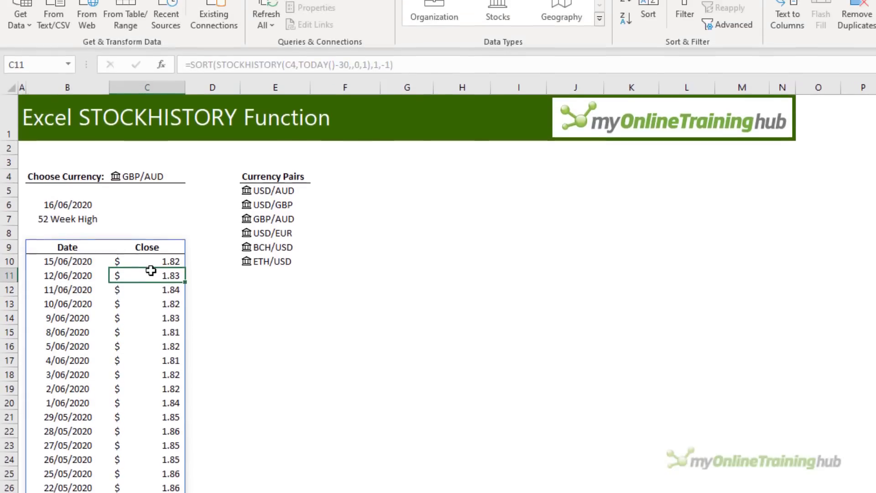
left_click(61, 7)
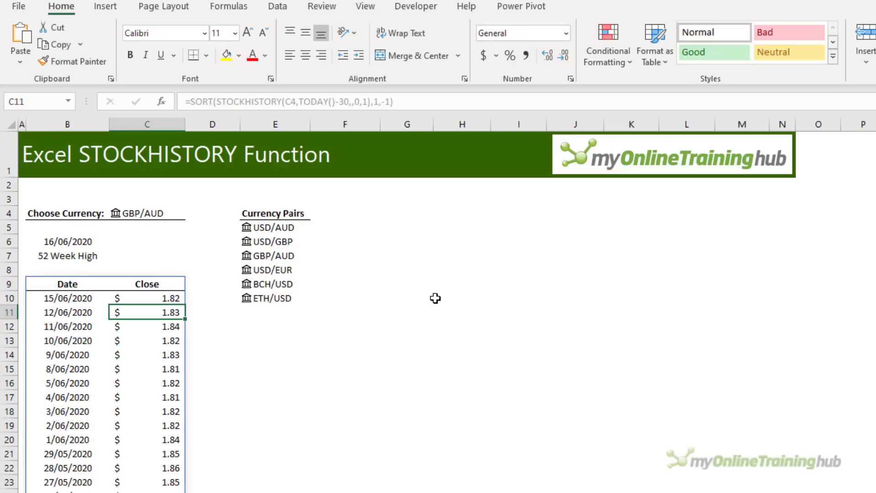
left_click_drag(171, 287, 170, 490)
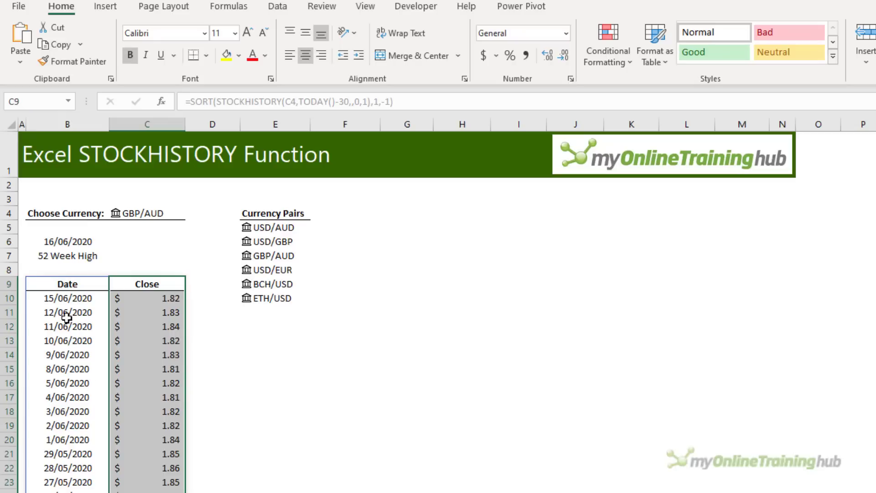
left_click(133, 285)
left_click(139, 299)
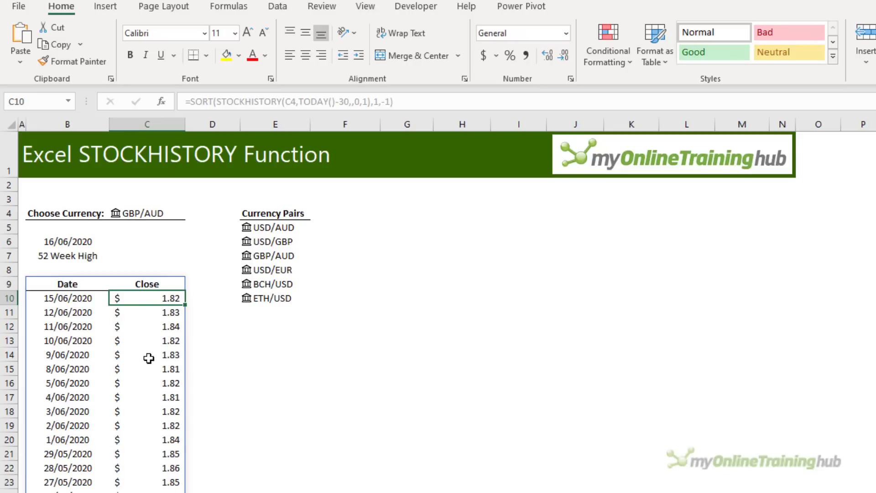
left_click(89, 315)
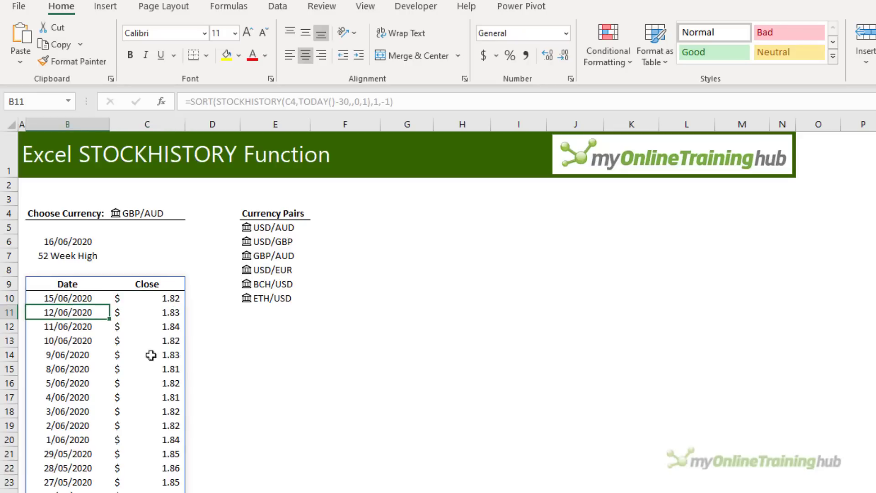
- Pick BCH/USD in C4, inspect its closes, then switch back to USD/GBP
left_click(191, 213)
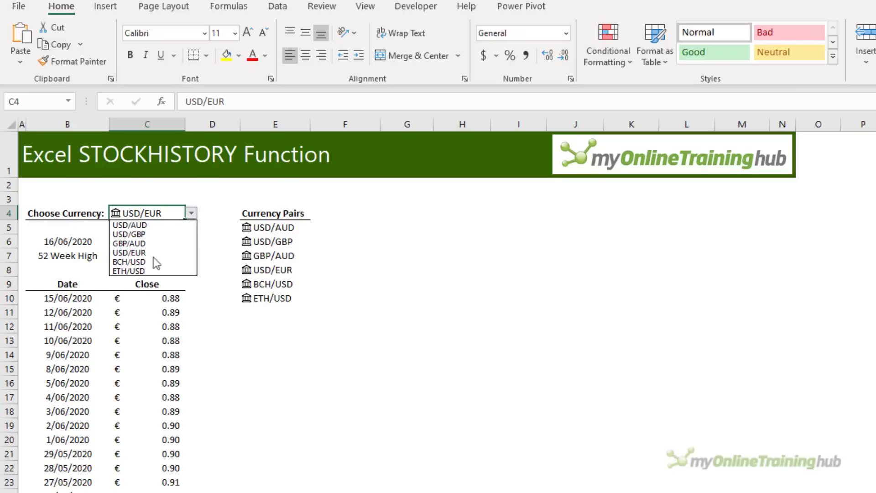
left_click(152, 261)
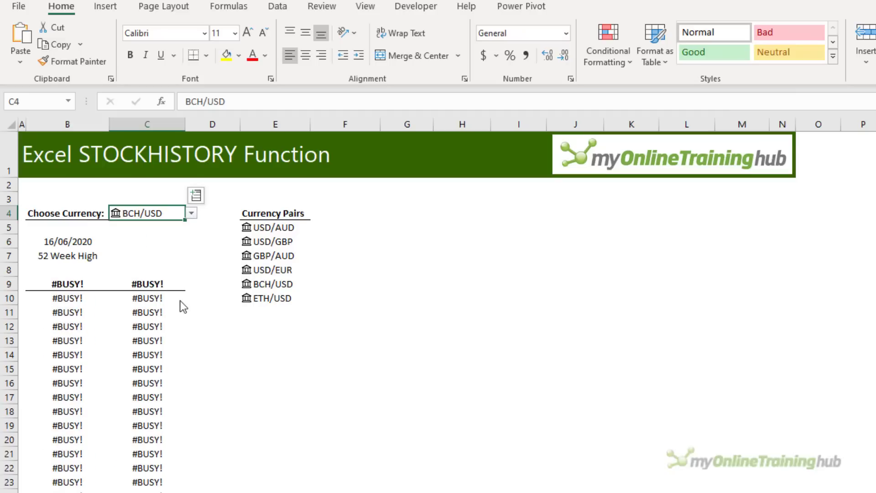
left_click(179, 300)
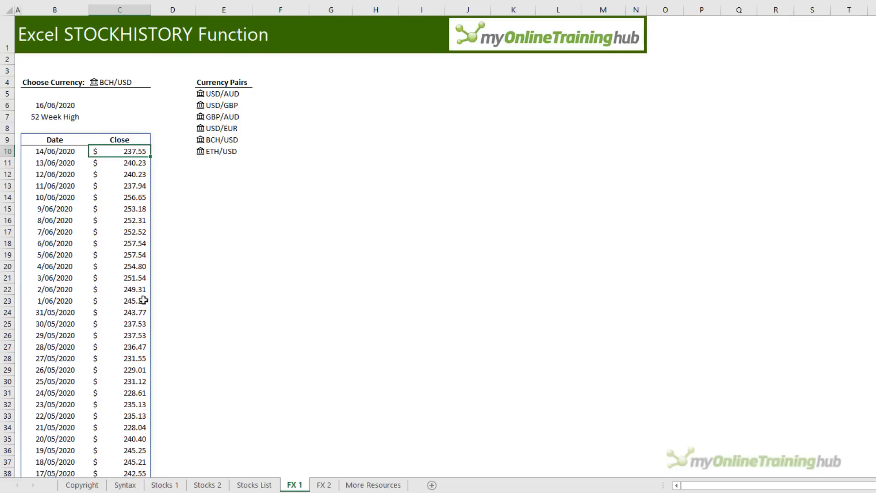
left_click(137, 83)
left_click(155, 82)
left_click(129, 100)
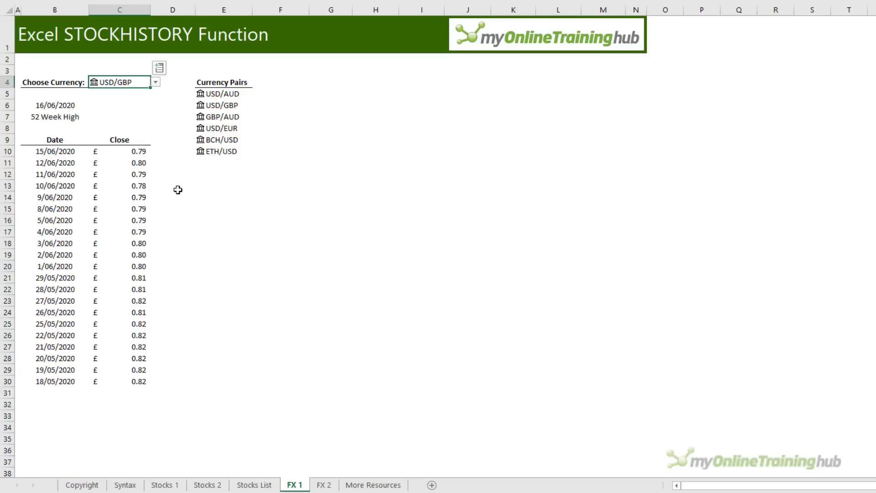
- Insert a clustered column chart of the USD/GBP daily closes, then move and widen it beside the table
left_click(132, 152)
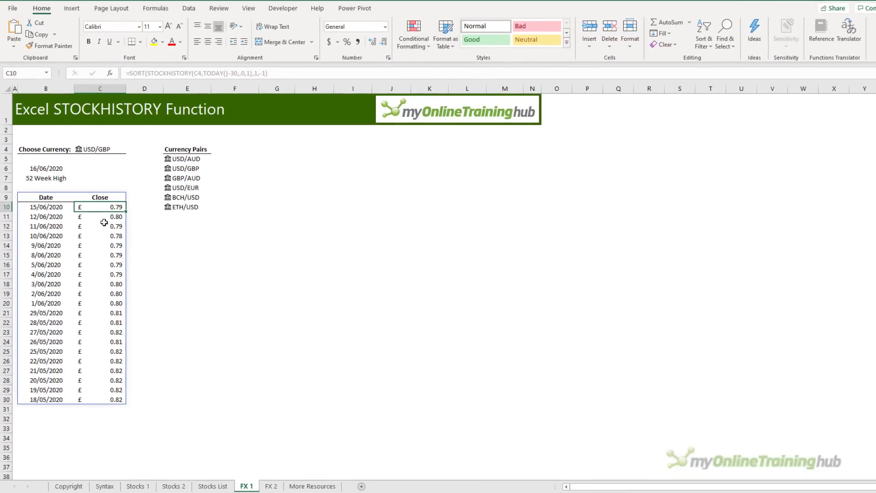
left_click(71, 9)
left_click(401, 26)
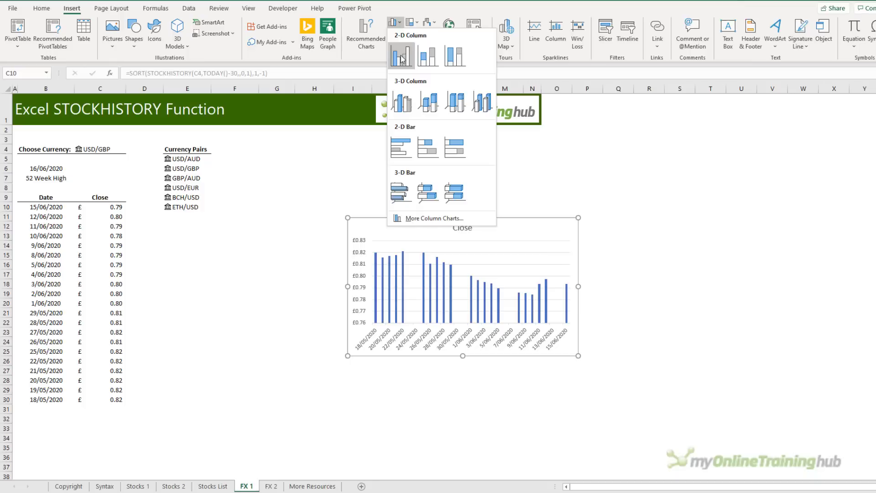
left_click(401, 59)
left_click_drag(387, 170, 135, 211)
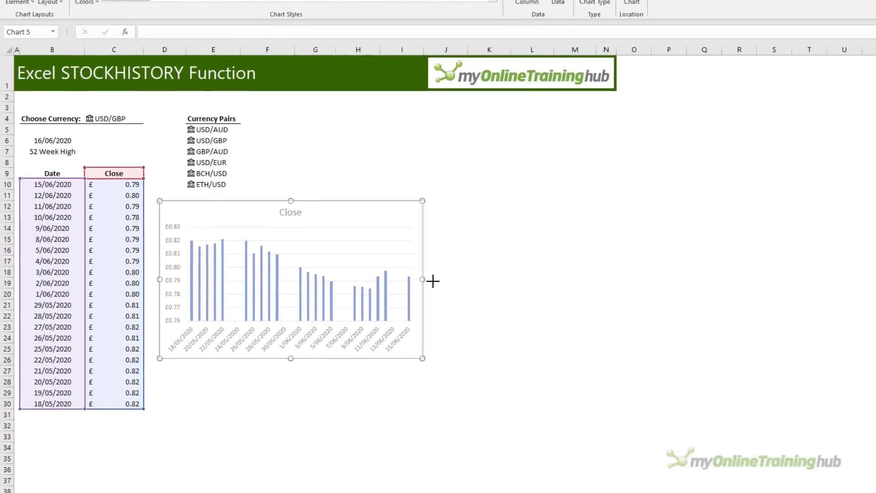
left_click_drag(432, 281, 454, 279)
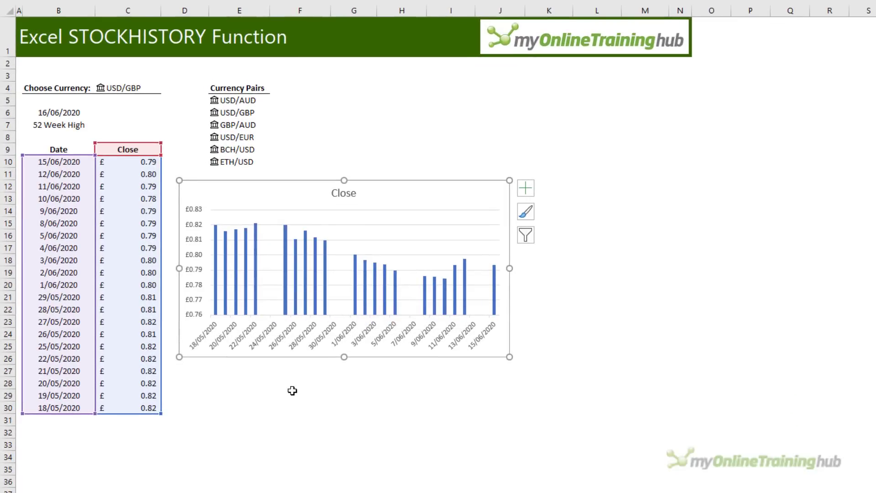
left_click_drag(59, 160, 137, 406)
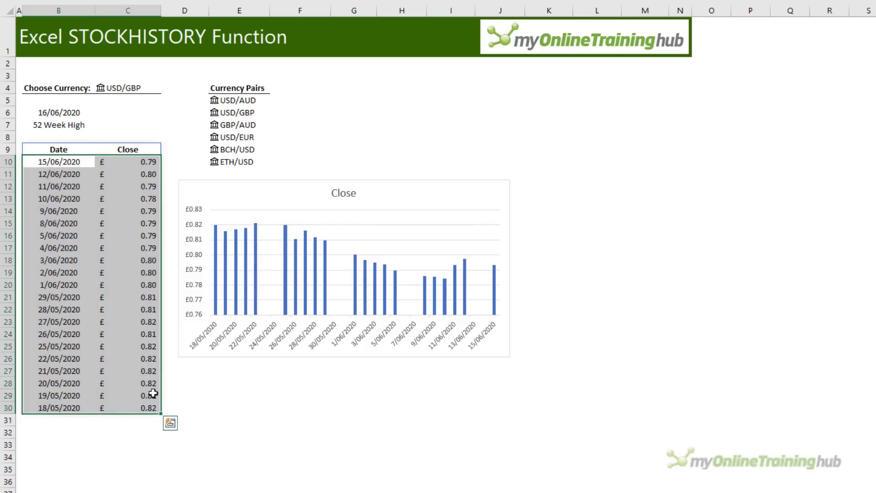
left_click(393, 345)
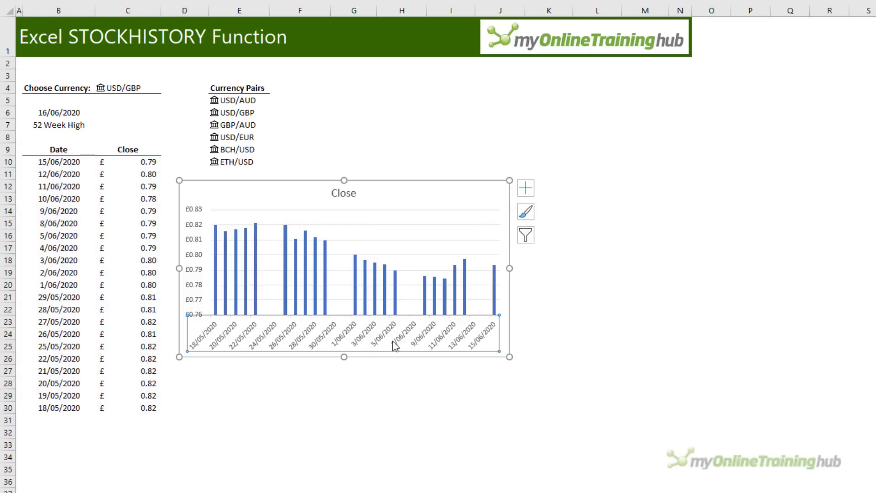
- Pick BCH/USD from the C4 currency dropdown and move down to C6
mouse_move(273, 311)
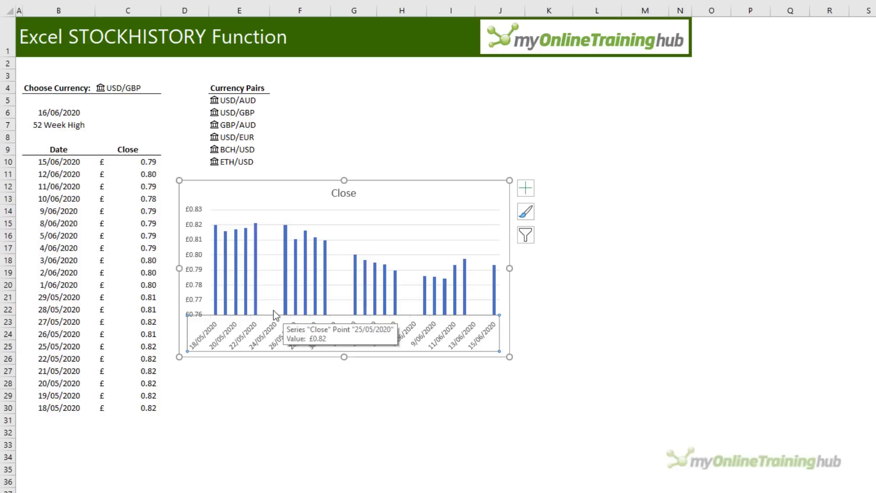
left_click(153, 90)
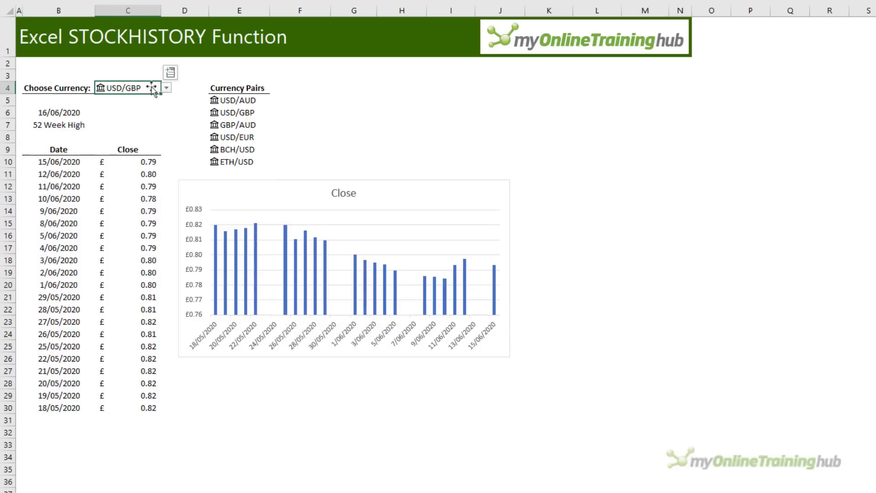
left_click(166, 88)
left_click(124, 129)
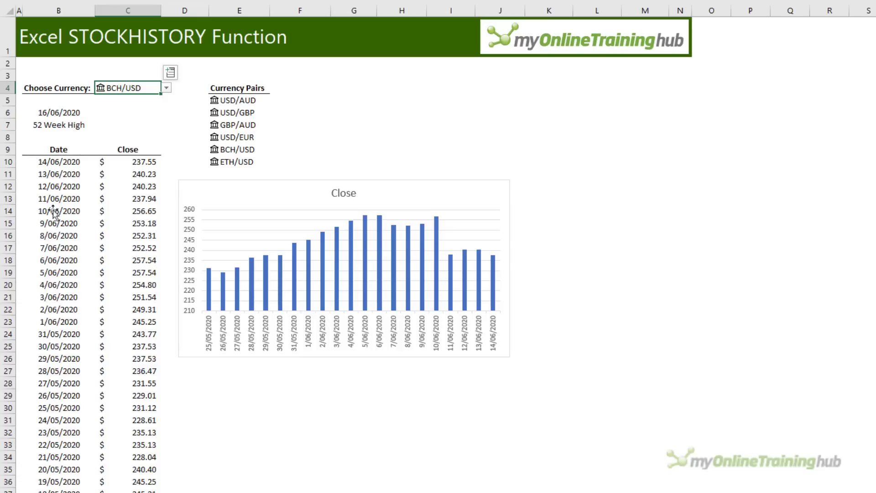
key("Down")
key("Down")
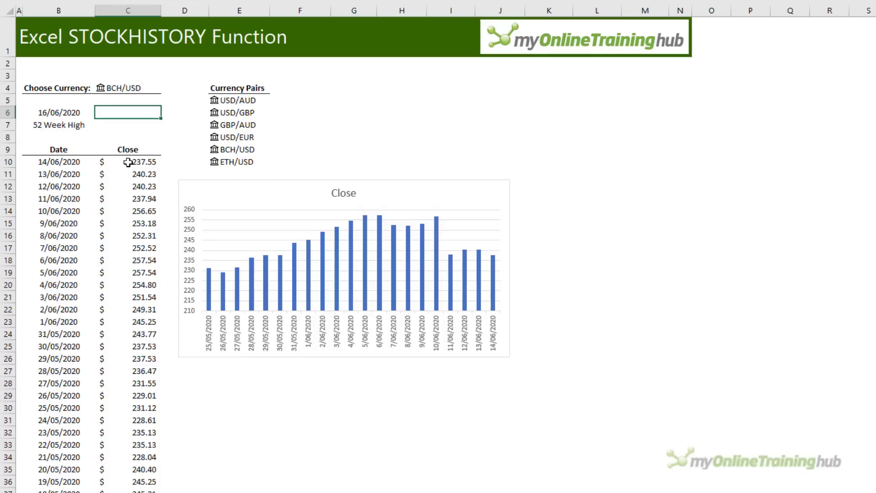
- Enter =C4.Price in C6 to show BCH/USD's current price of 236.27
type("=")
key("Up")
key("Up")
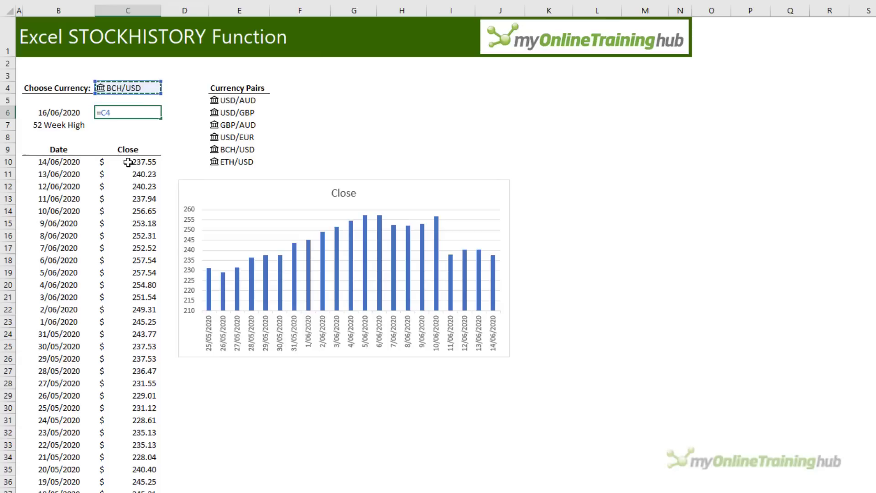
type(".")
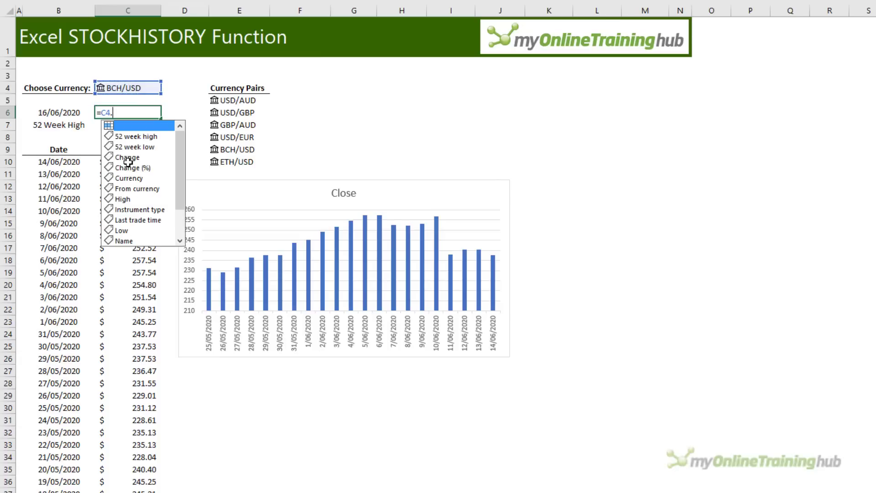
type("pri")
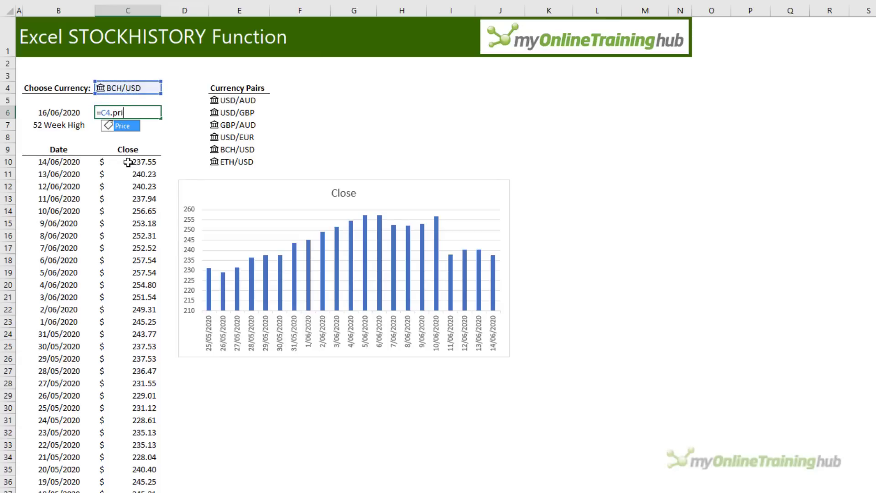
key("Tab")
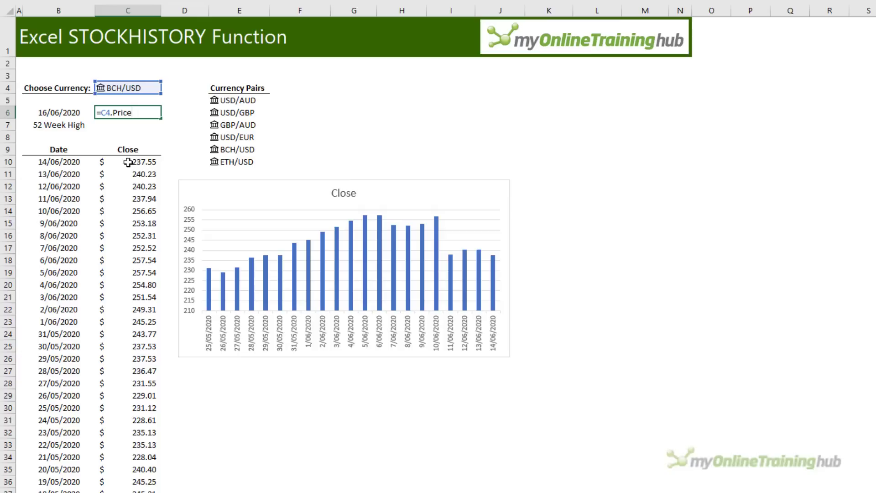
key("Return")
key("Up")
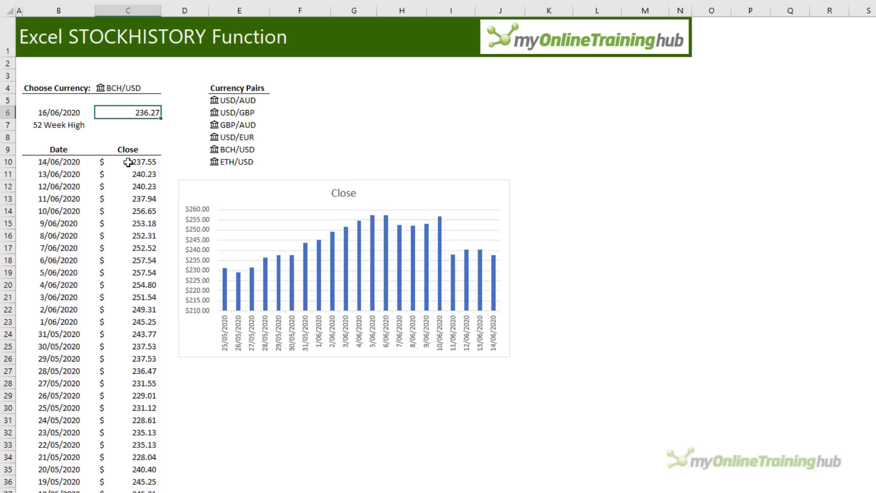
- Inspect the spilled Date/Close table and the 16/06/2020 date cell
left_click(129, 161)
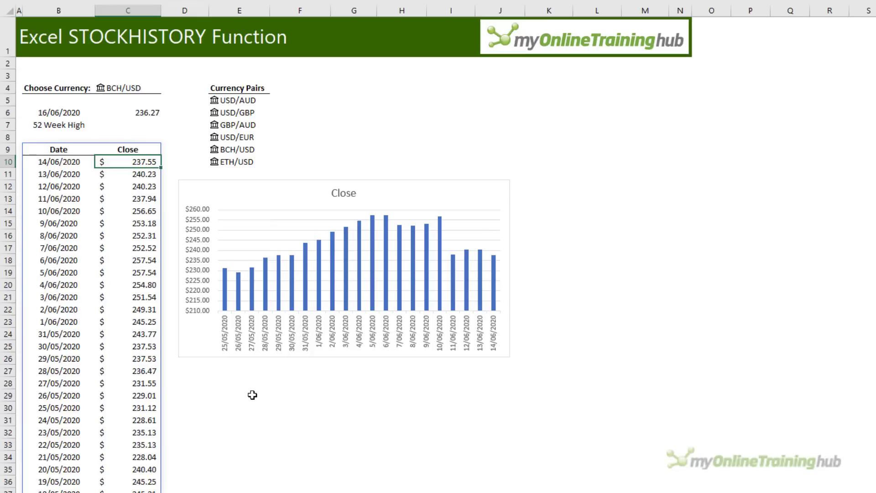
left_click(54, 114)
left_click(63, 162)
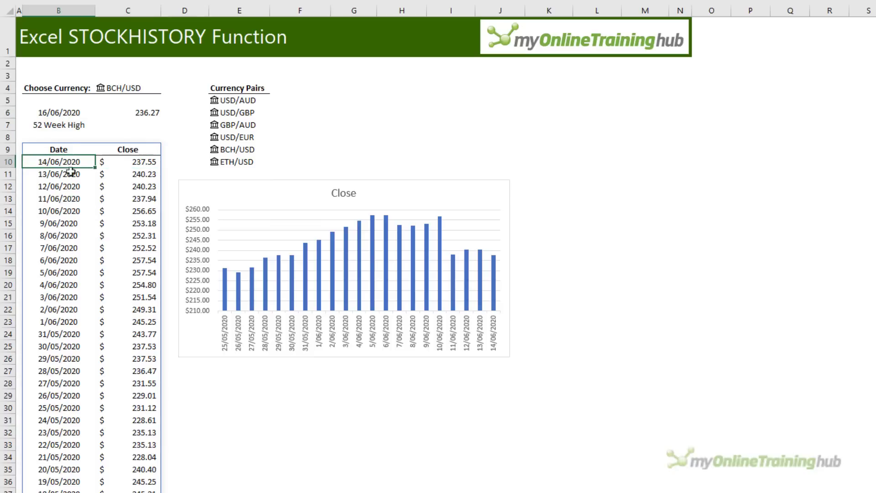
left_click(60, 149)
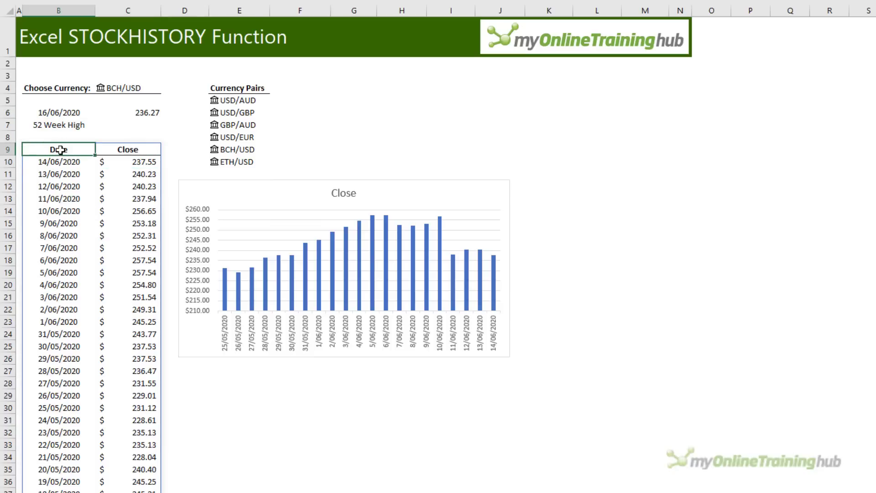
left_click(70, 113)
left_click(73, 162)
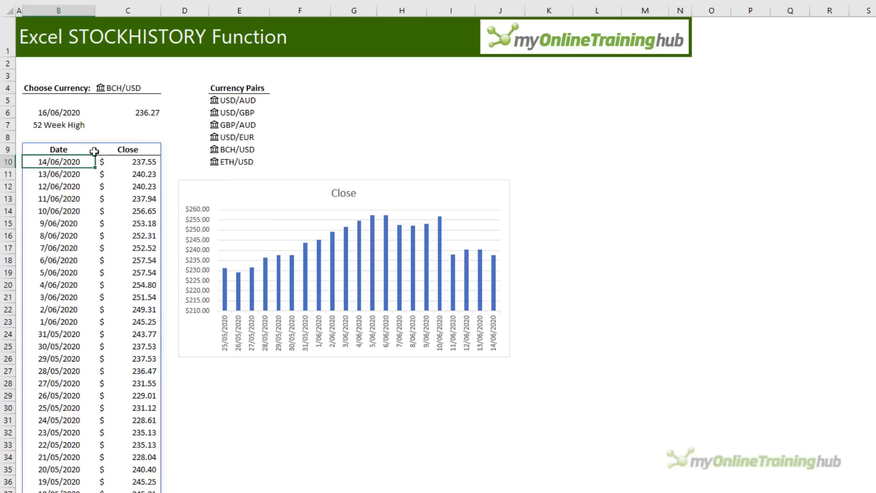
- Enter =C4.[52 week high] in C7, returning 517.17 for BCH/USD
left_click(143, 125)
type("=")
key("Up")
key("Up")
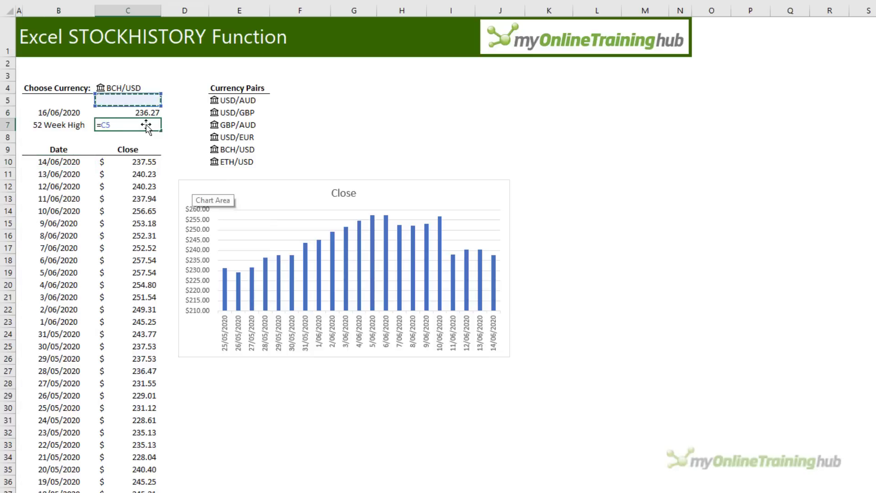
key("Up")
type(".")
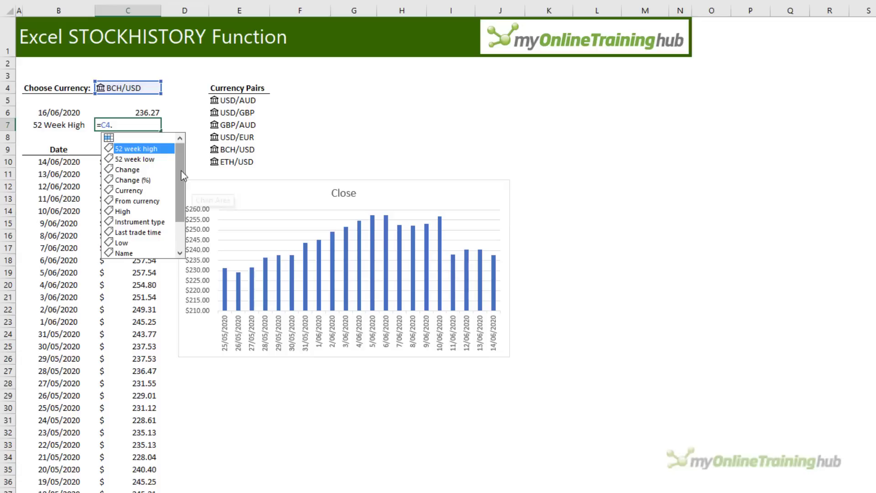
scroll(182, 171, "down", 1)
scroll(186, 150, "up", 1)
key("Tab")
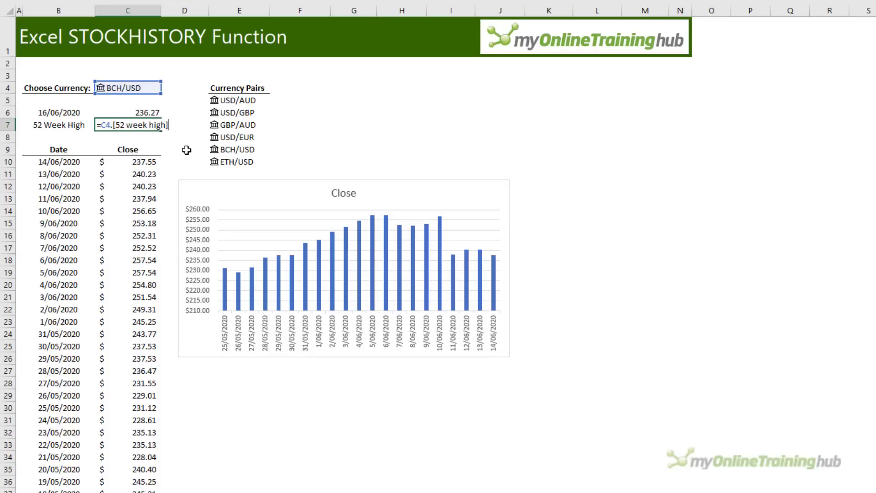
key("Return")
left_click(162, 125)
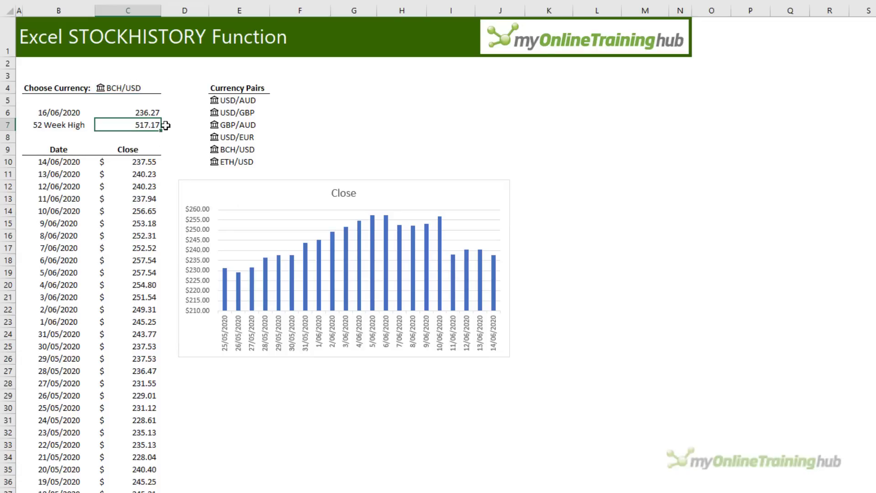
left_click(142, 166)
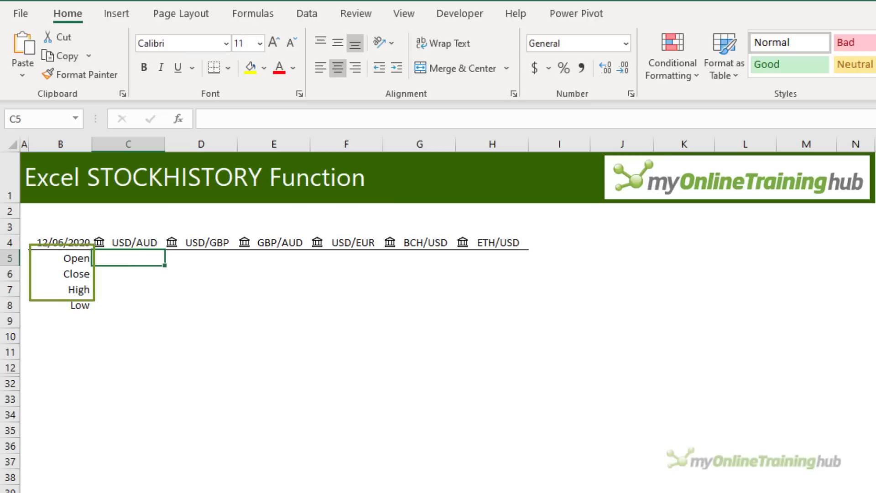
- Start a STOCKHISTORY formula in C5 using pairs C4:H4 and start date B4
left_click(71, 245)
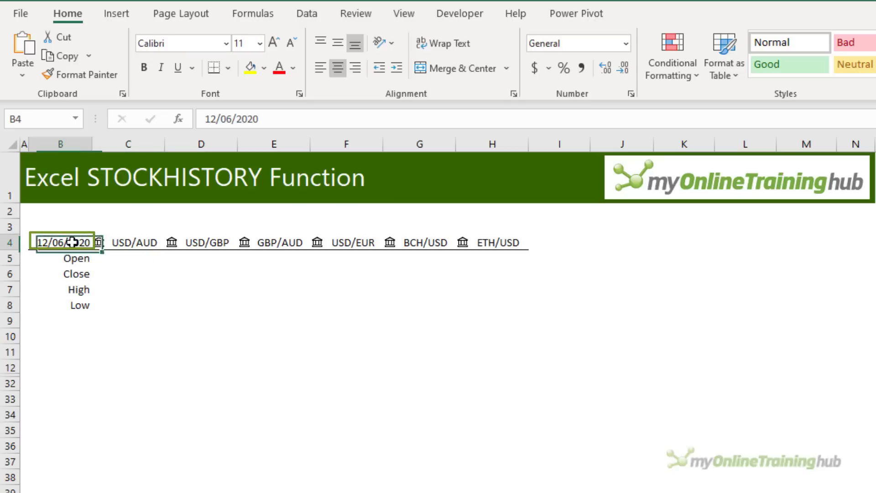
left_click(119, 258)
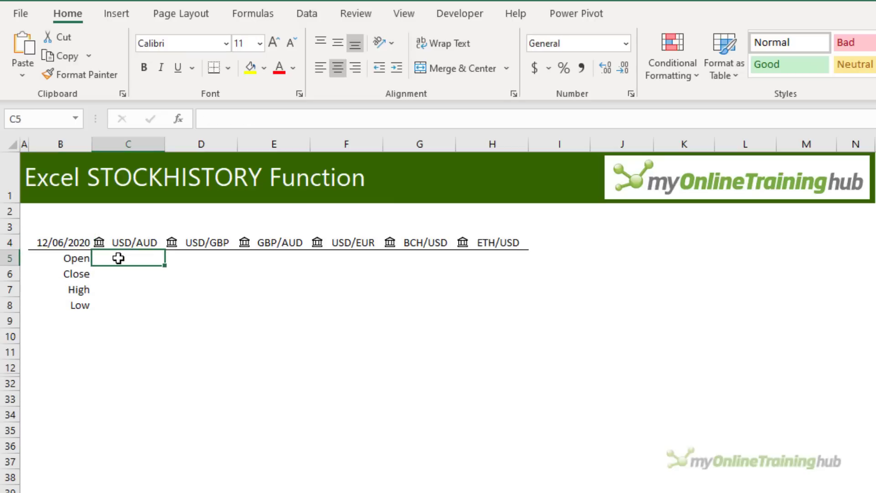
type("=sto")
key("Tab")
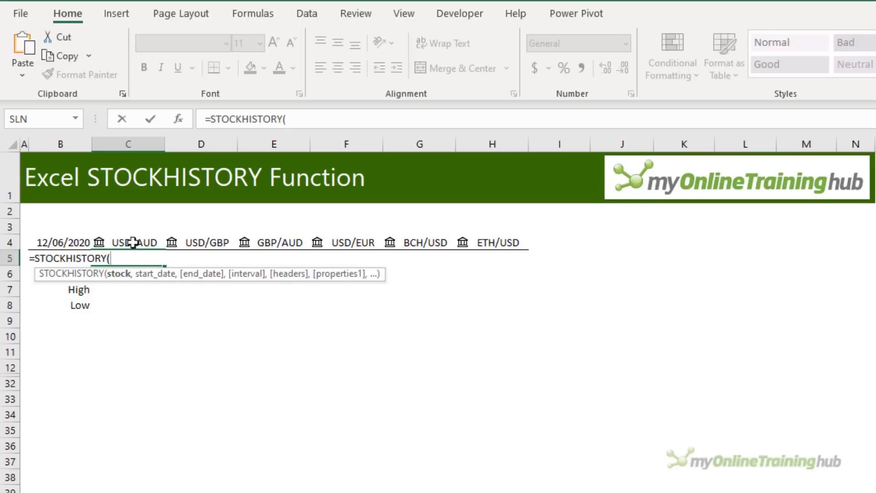
left_click_drag(133, 242, 505, 243)
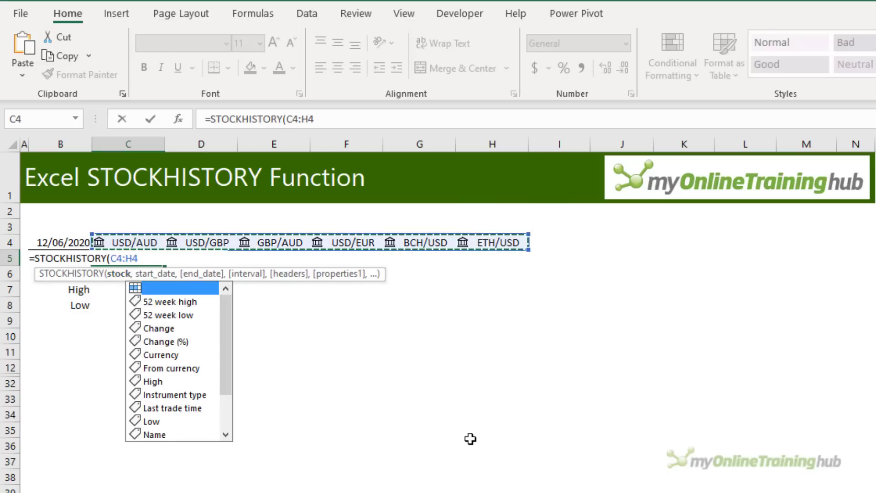
type(",")
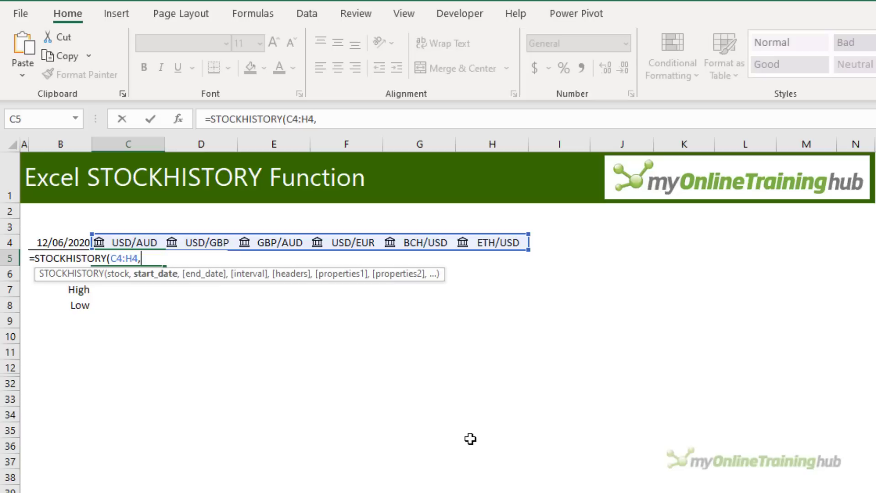
left_click(64, 242)
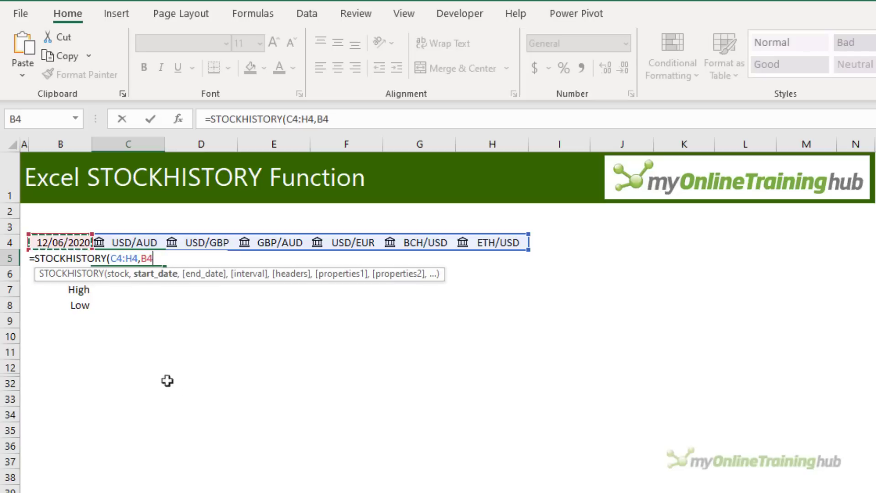
- Complete it as =STOCKHISTORY(C4:H4,B4,,,0,{2;1;3;4}) and commit
type(",")
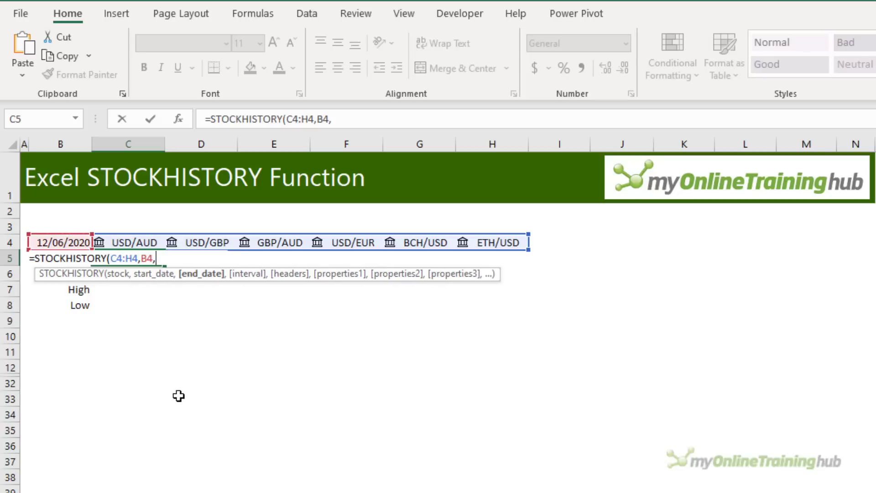
type(",")
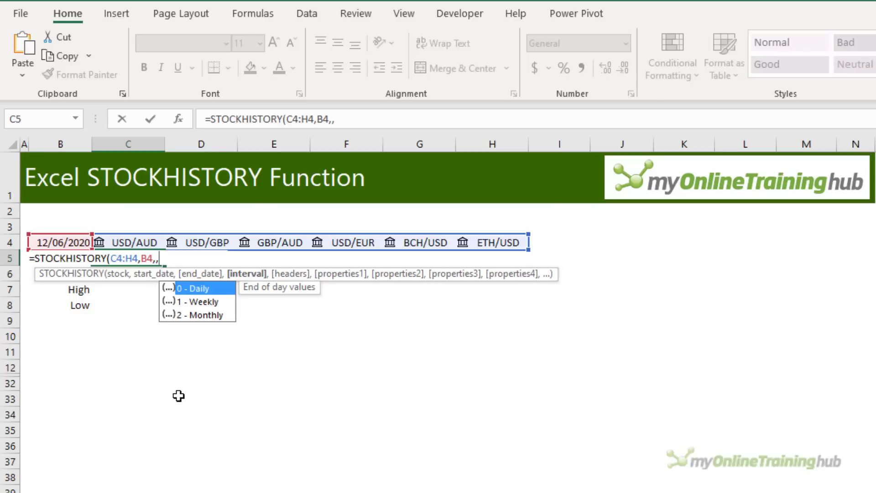
type(",")
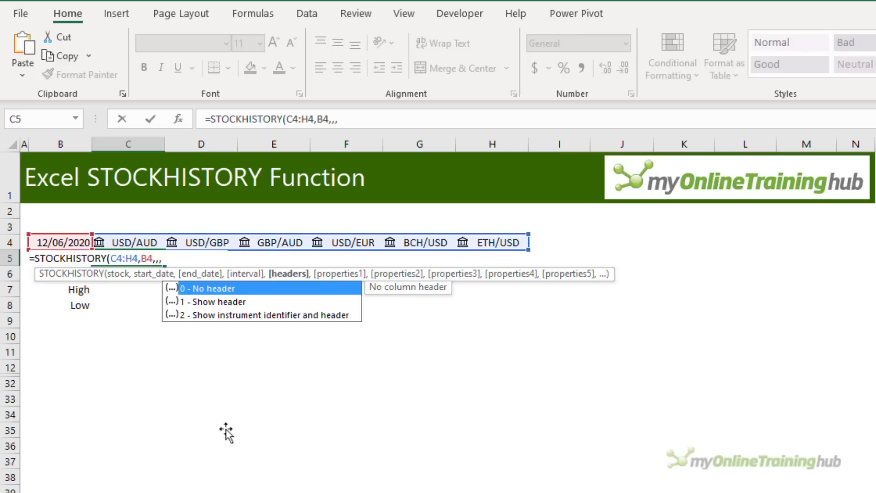
type("0,")
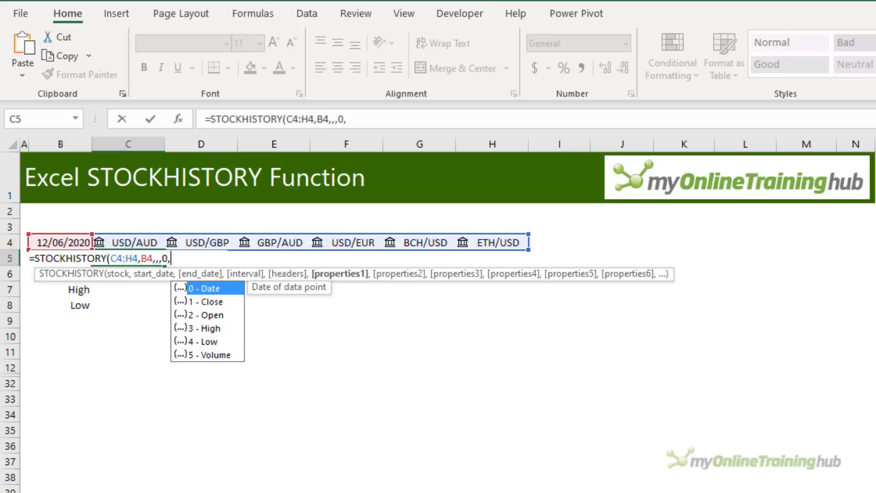
type("{")
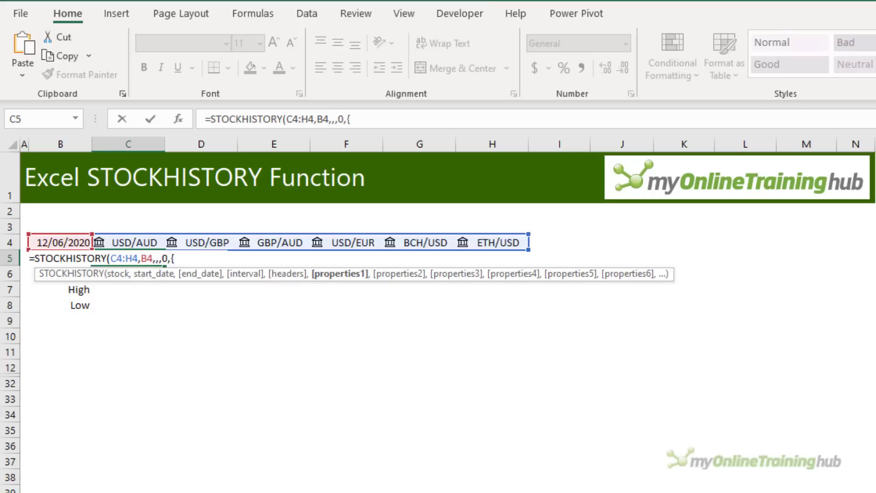
type("2;1;3;")
type("4")
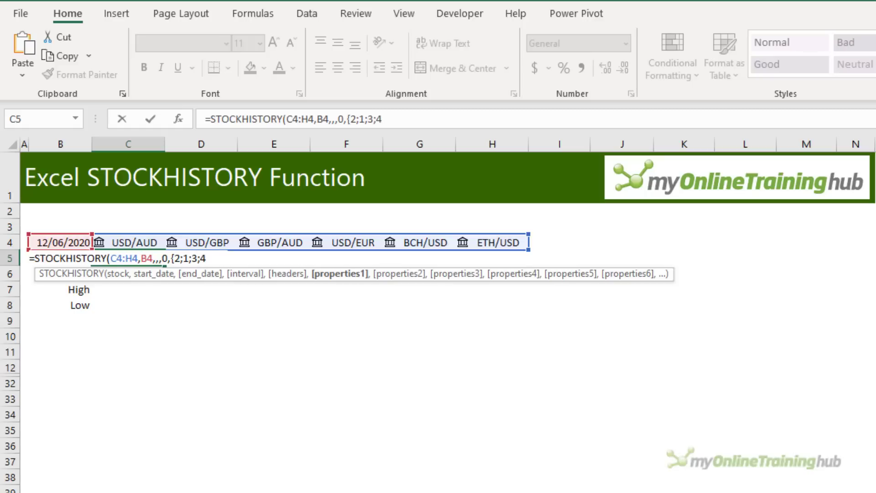
type("}")
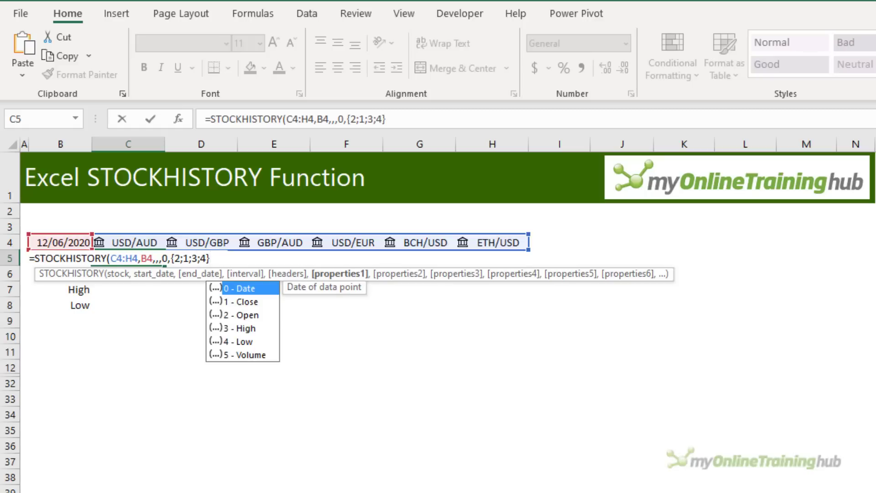
key("Escape")
type(")")
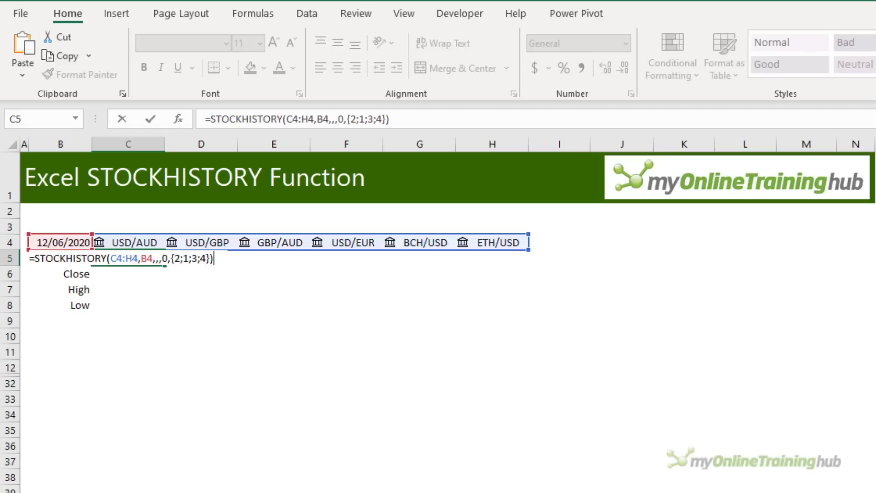
key("Return")
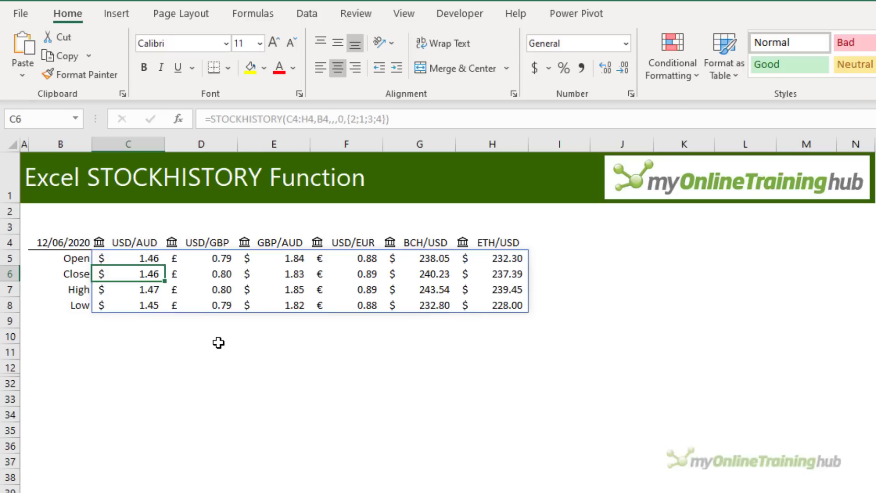
- Select the USD/AUD Open and Close prices in C5:C6
left_click_drag(143, 257, 143, 274)
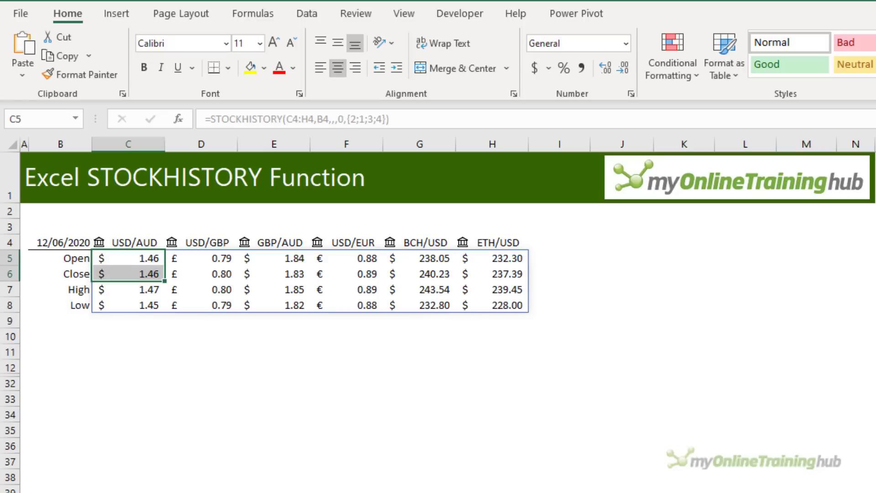
- Apply the 3 Arrows icon set to the USD/AUD, USD/GBP and GBP/AUD Open/Close prices
left_click(658, 80)
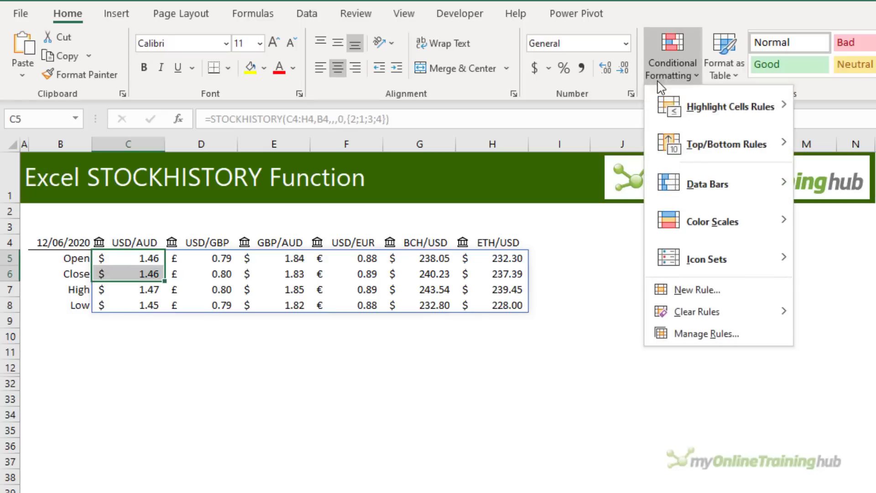
mouse_move(705, 269)
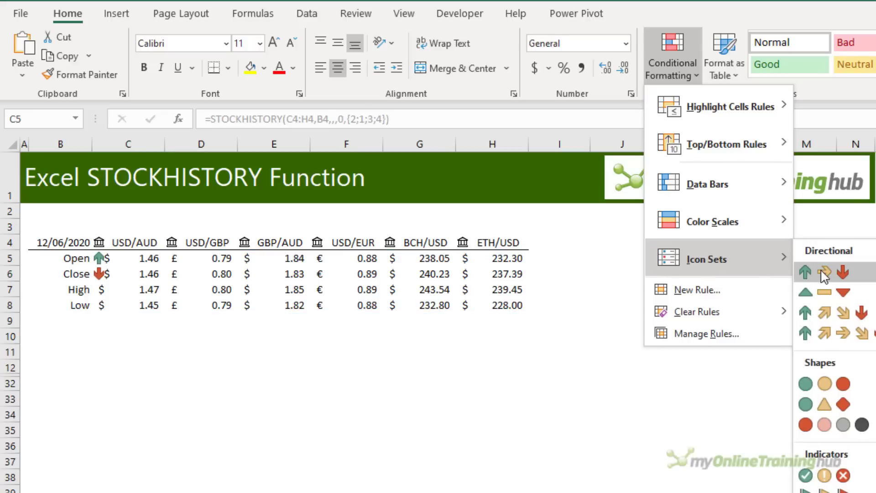
left_click(806, 262)
left_click_drag(222, 258, 223, 273)
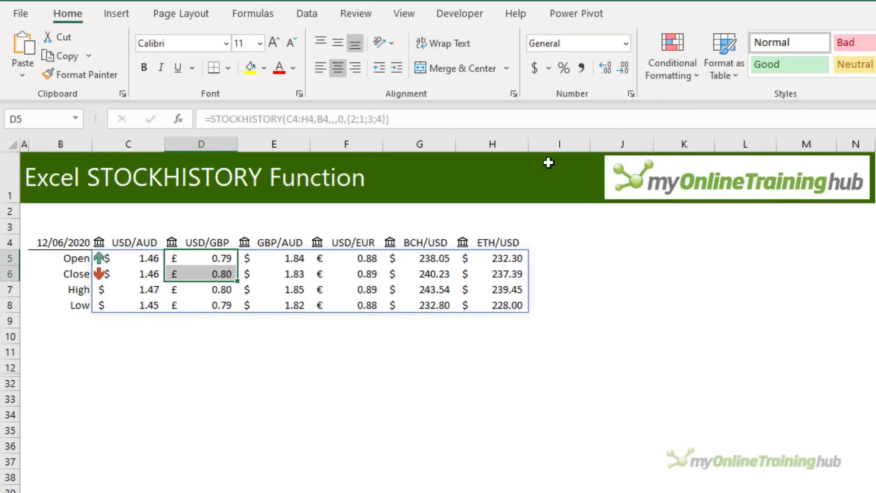
left_click(653, 80)
mouse_move(726, 257)
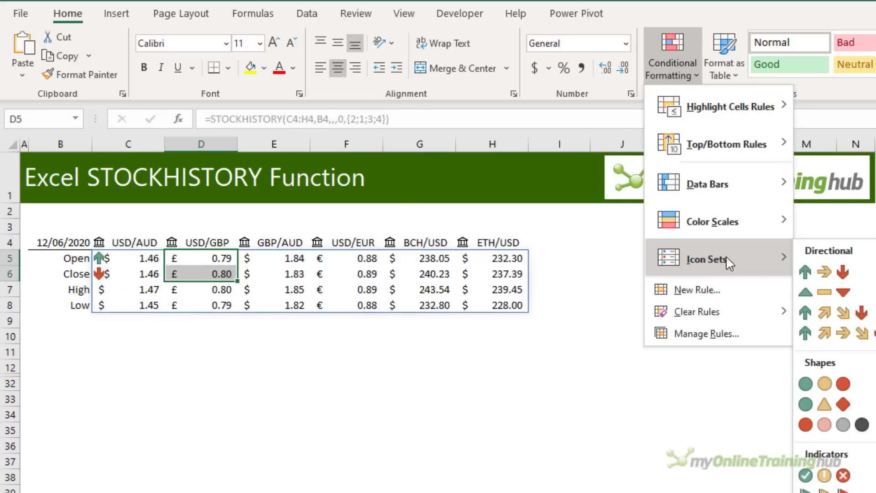
left_click(823, 269)
left_click_drag(283, 259, 283, 274)
left_click(682, 79)
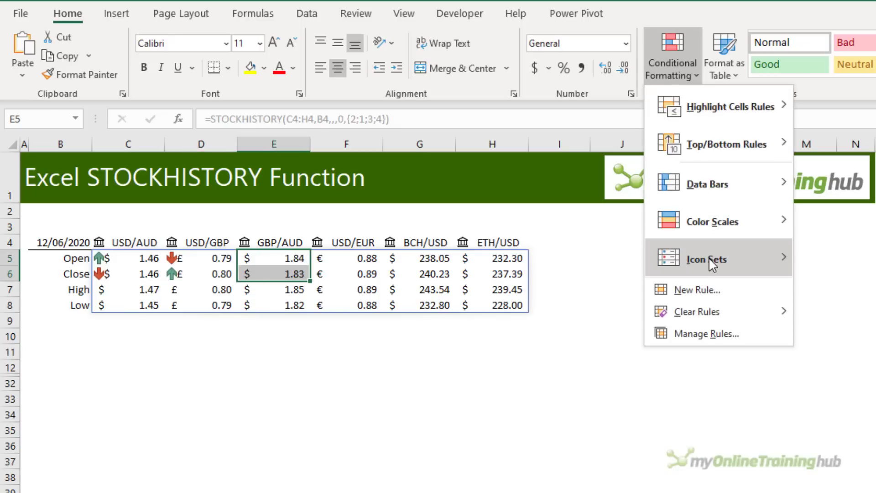
mouse_move(708, 256)
left_click(831, 270)
- Apply the same 3 Arrows icon set to USD/EUR, BCH/USD and ETH/USD Open/Close prices
left_click_drag(346, 259, 347, 275)
left_click(660, 78)
mouse_move(694, 259)
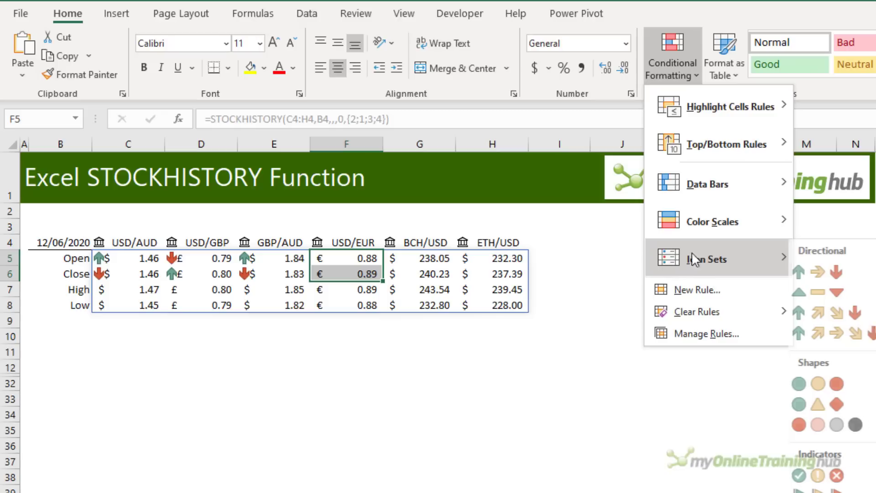
left_click(819, 270)
left_click_drag(420, 258, 420, 274)
left_click(672, 68)
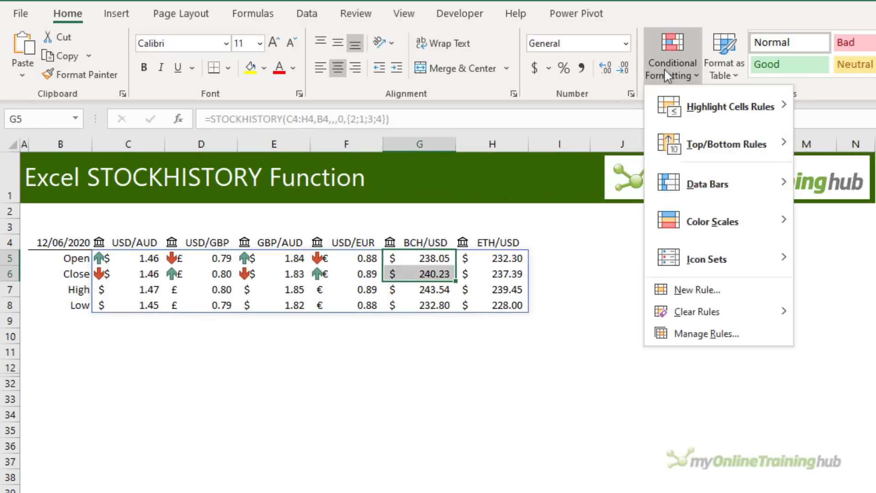
left_click(842, 273)
left_click_drag(506, 258, 506, 273)
left_click(672, 68)
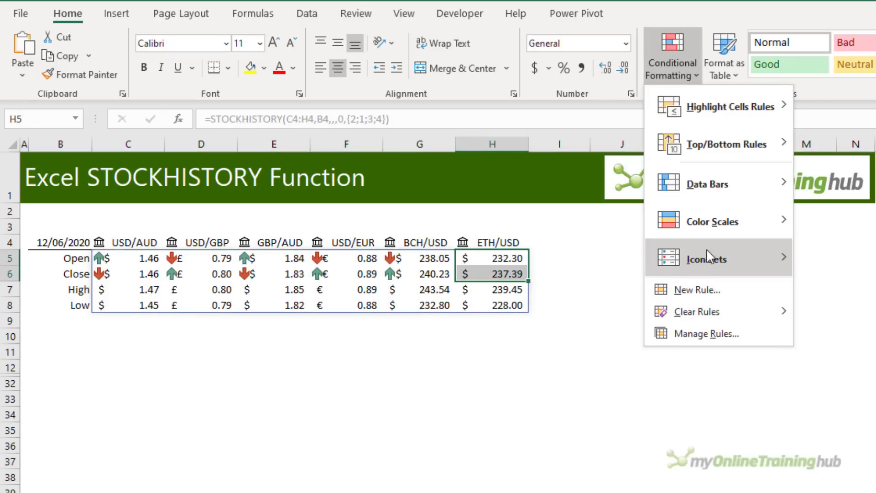
left_click(815, 269)
left_click(11, 368)
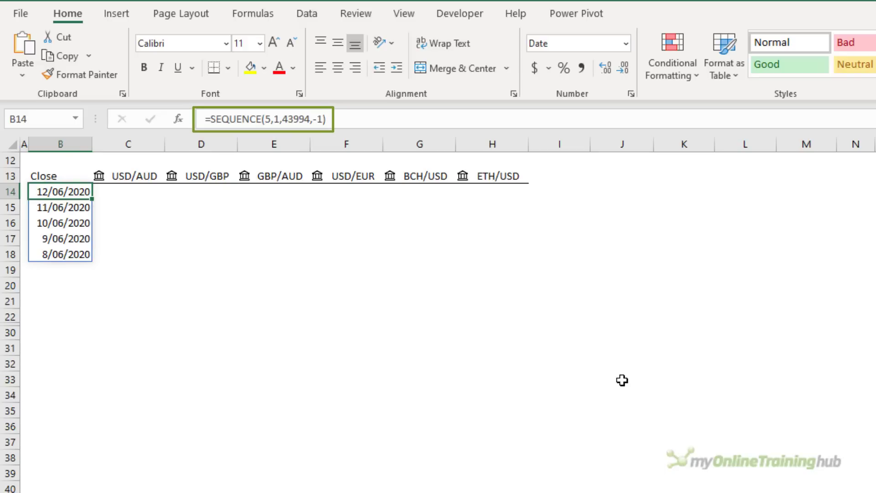
- Review the SEQUENCE start 43994 and step -1 in B14 without changing the formula
double_click(296, 119)
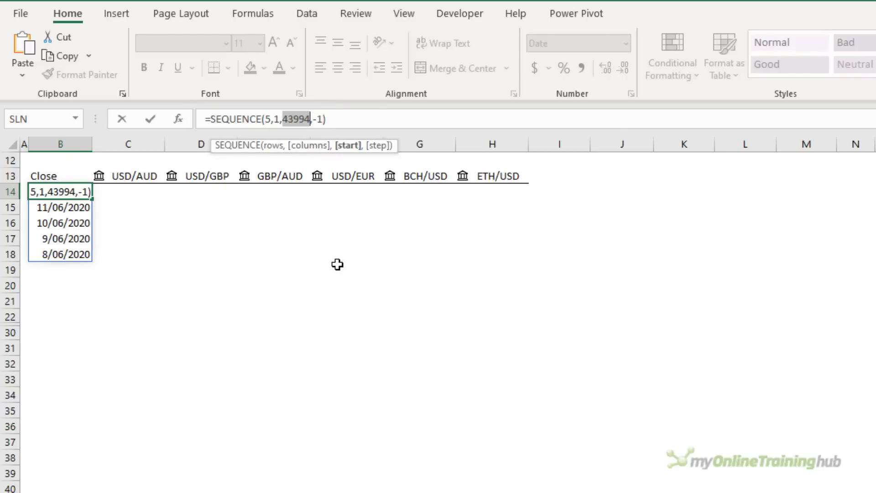
double_click(319, 119)
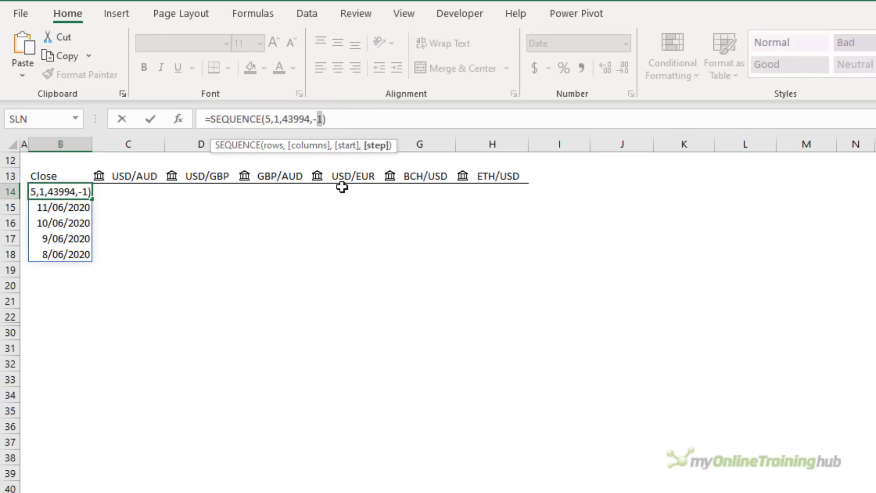
key("Escape")
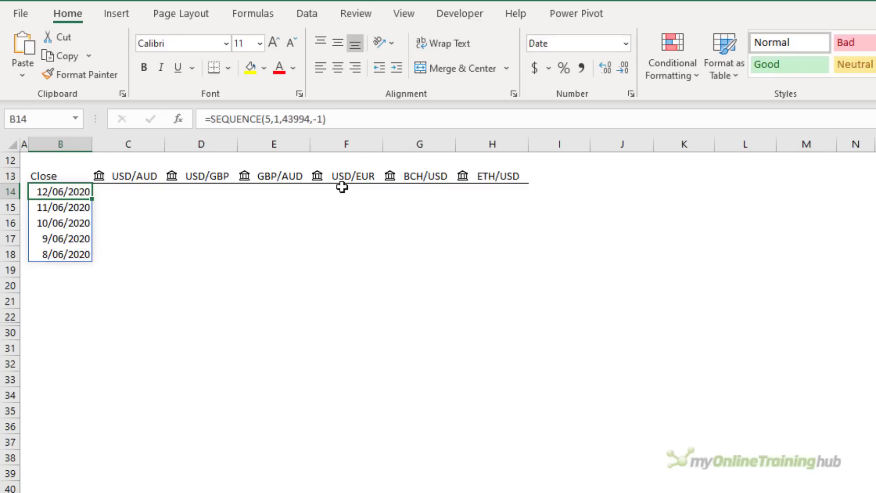
- Start a STOCKHISTORY formula in C14 referencing pair headers C13:H13 and spilled dates B14#
key("Right")
type("=sto")
key("Tab")
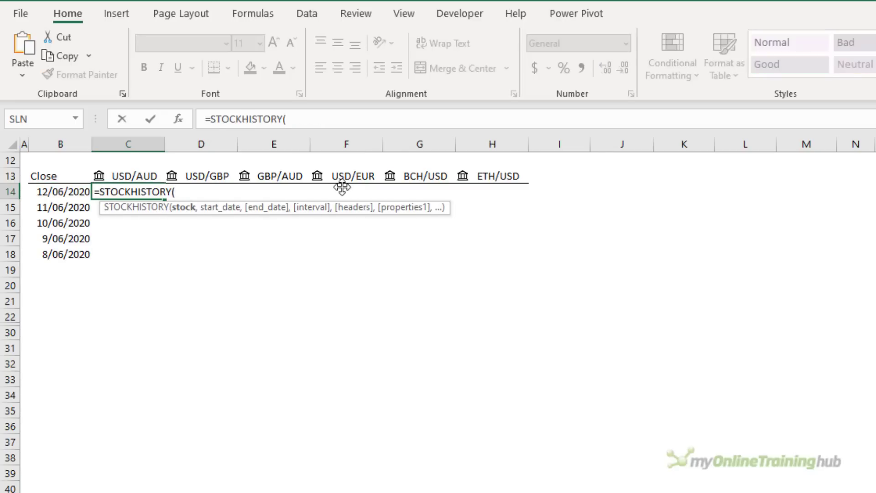
left_click_drag(122, 176, 508, 175)
type(",")
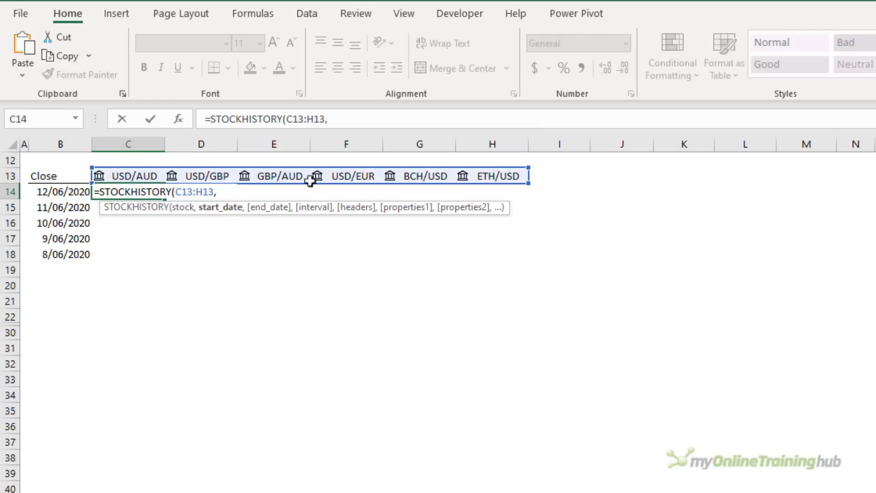
left_click_drag(66, 191, 54, 250)
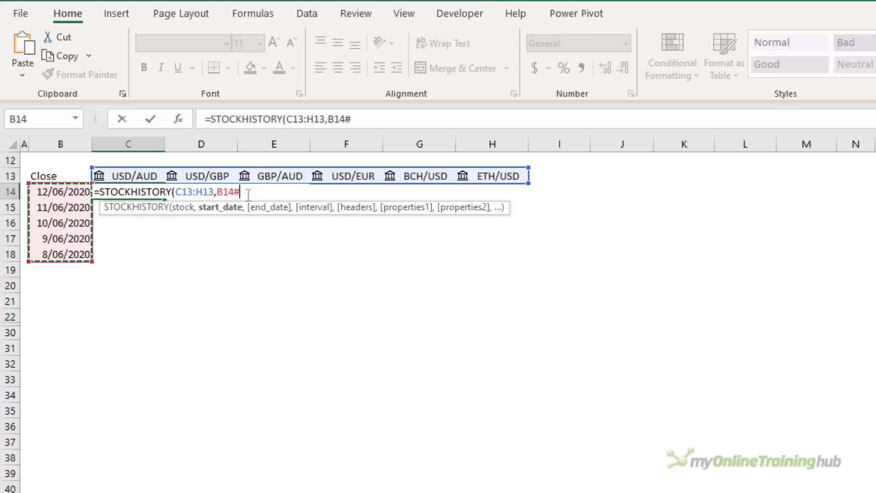
left_click_drag(248, 195, 235, 192)
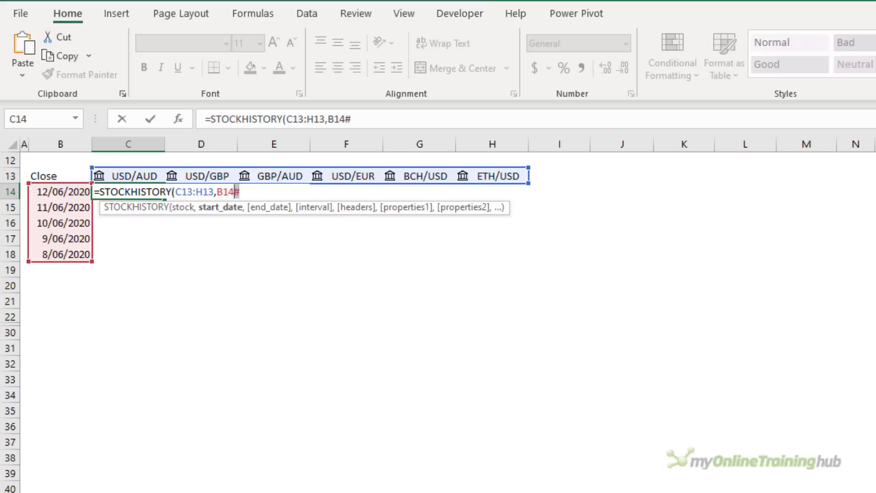
key("shift+Left")
key("shift+Left")
key("shift+Left")
- Complete it as =STOCKHISTORY(C13:H13,B14#,,,0,1) and commit
key("End")
type(",")
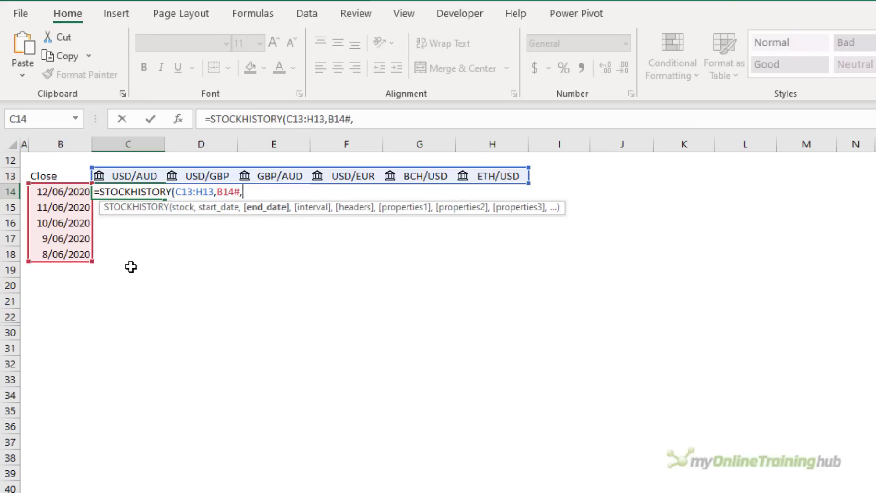
type(",")
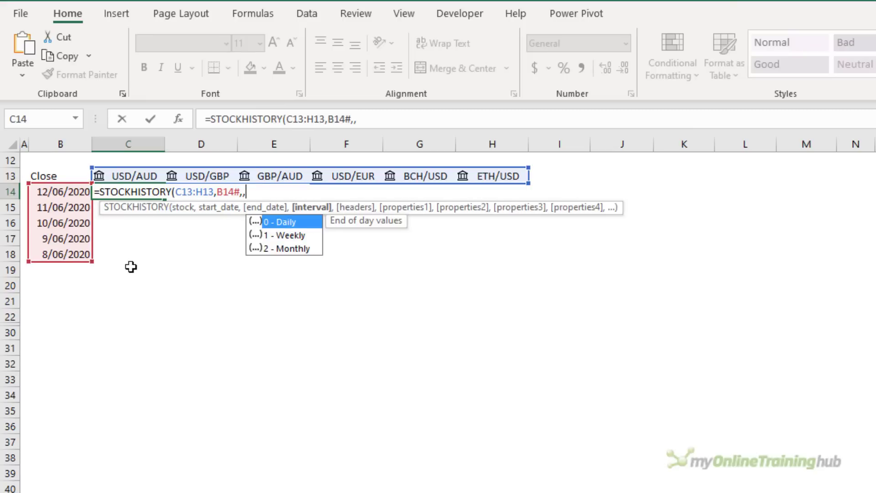
type(",")
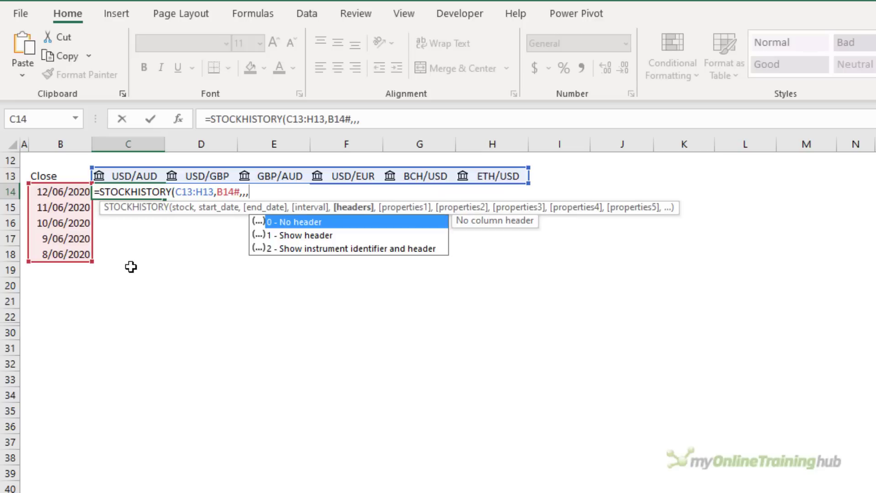
type("0,")
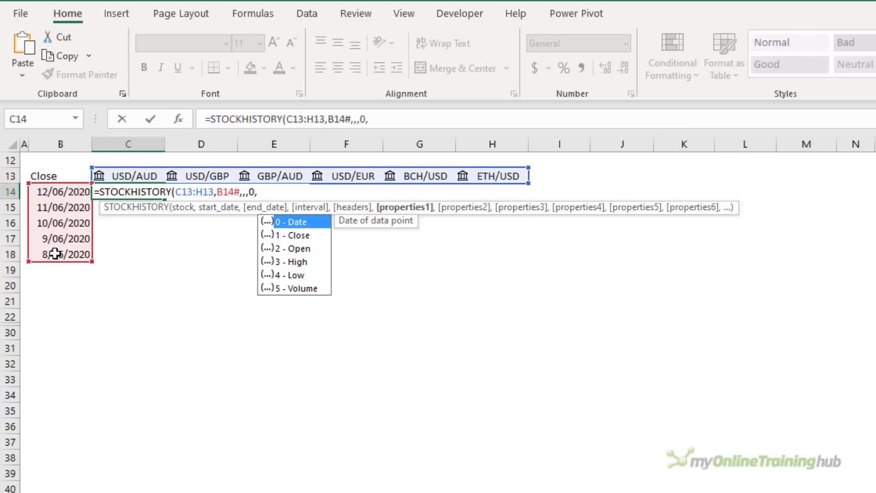
type("1)")
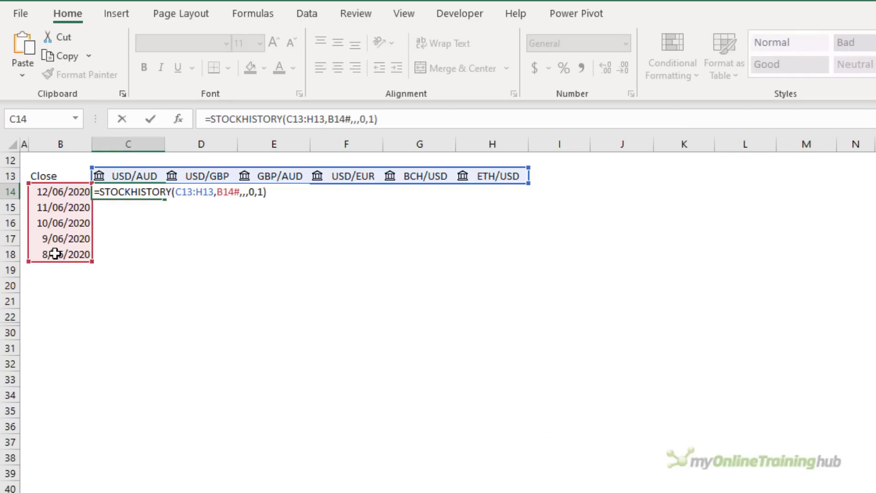
key("Return")
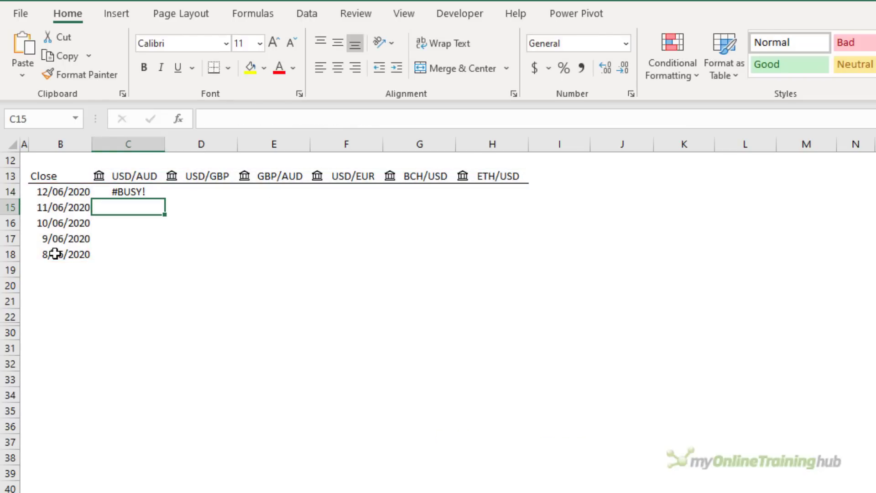
key("Up")
key("Left")
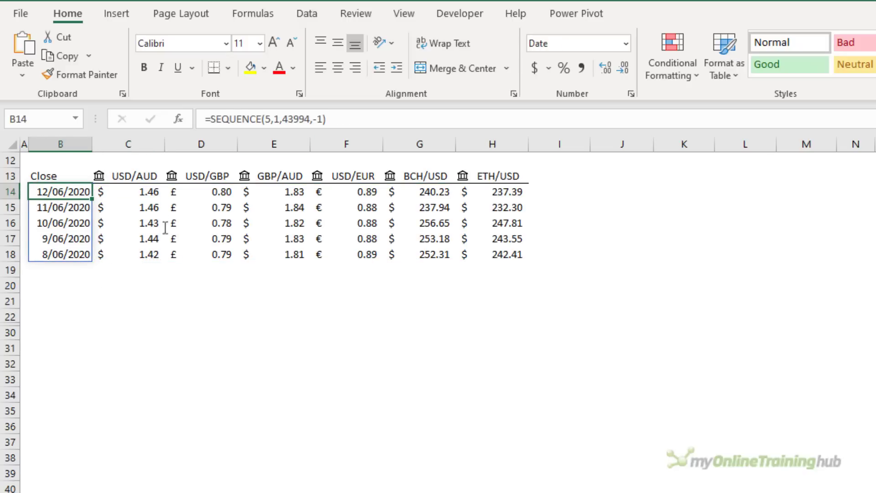
- Extend the B14 SEQUENCE to 7 rows and format B19:B20 as Short Date
double_click(268, 119)
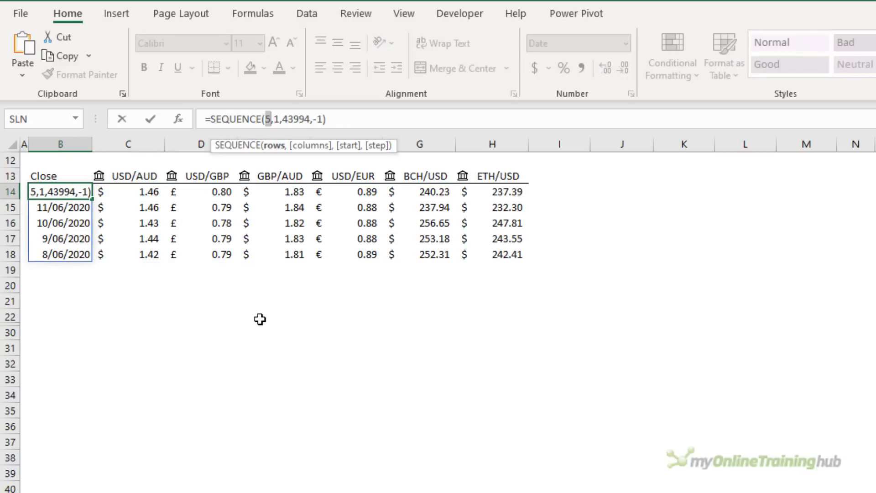
type("7")
key("Return")
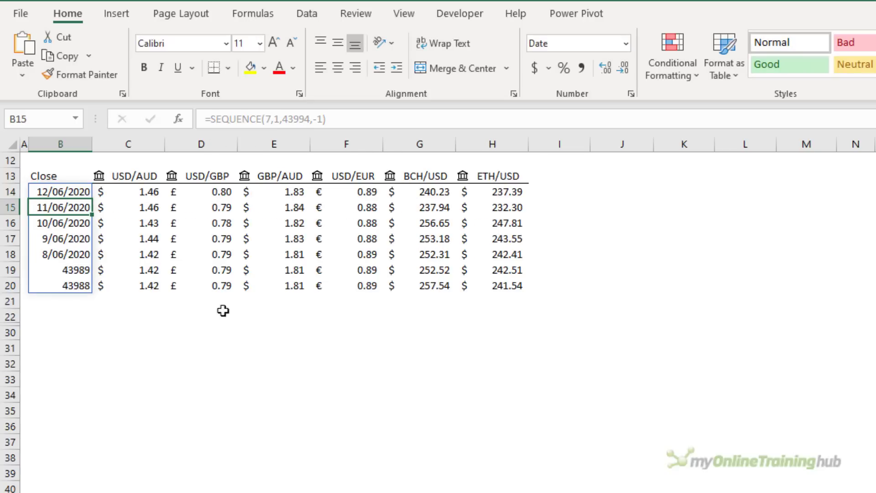
left_click_drag(54, 270, 54, 285)
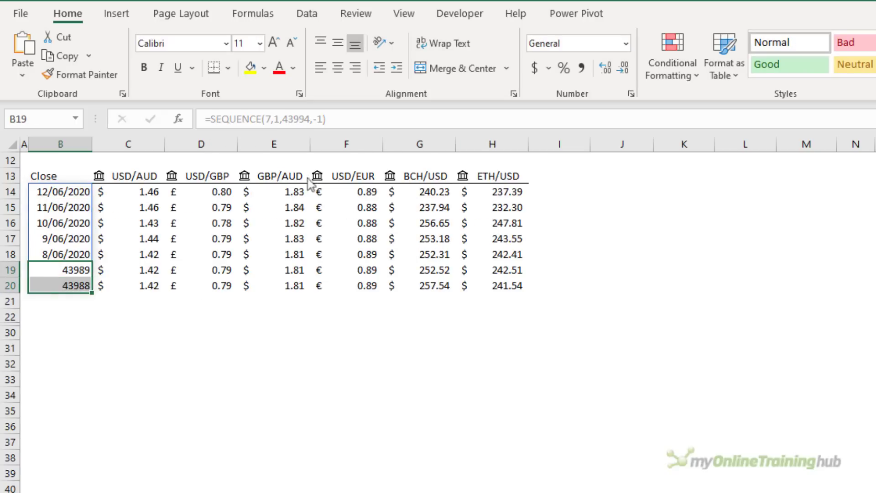
left_click(625, 43)
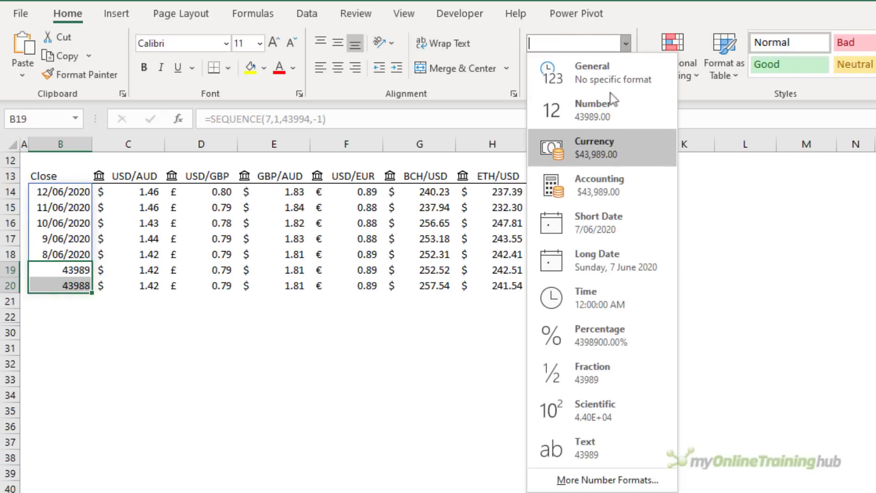
left_click(588, 219)
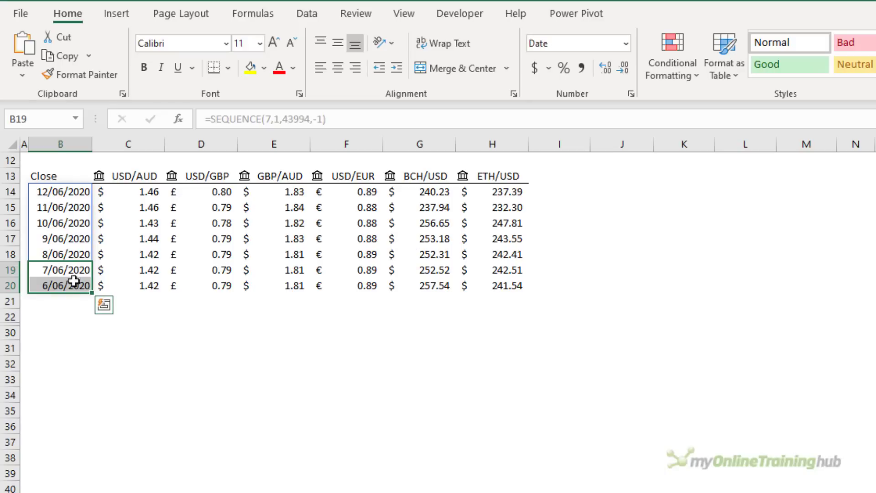
- Review the B14 SEQUENCE and C14 STOCKHISTORY formulas without changing them
left_click(75, 191)
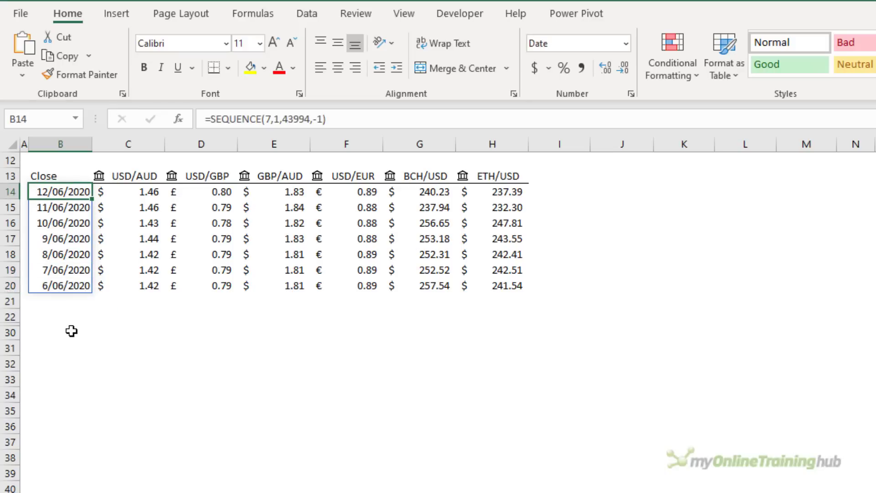
left_click_drag(73, 270, 94, 277)
left_click(133, 191)
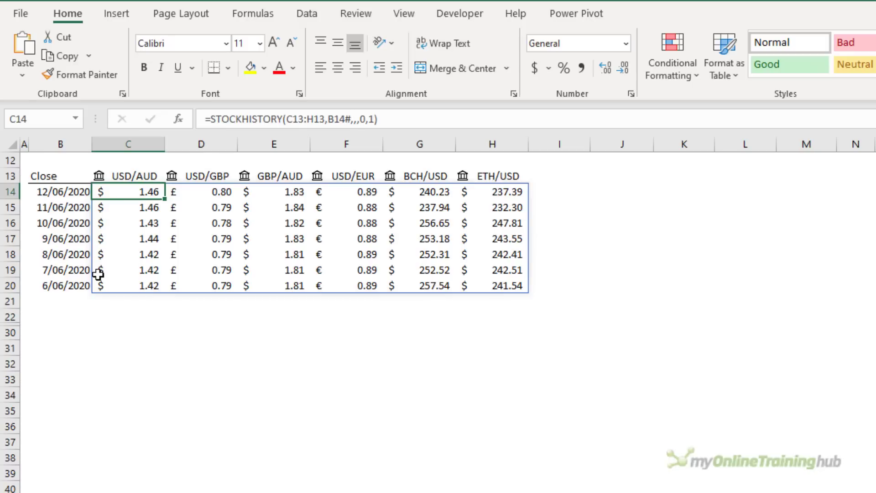
double_click(336, 119)
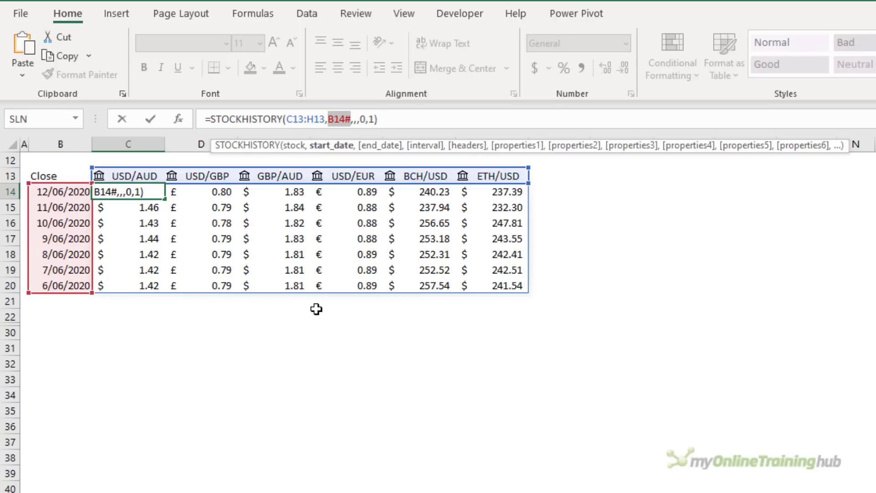
key("Escape")
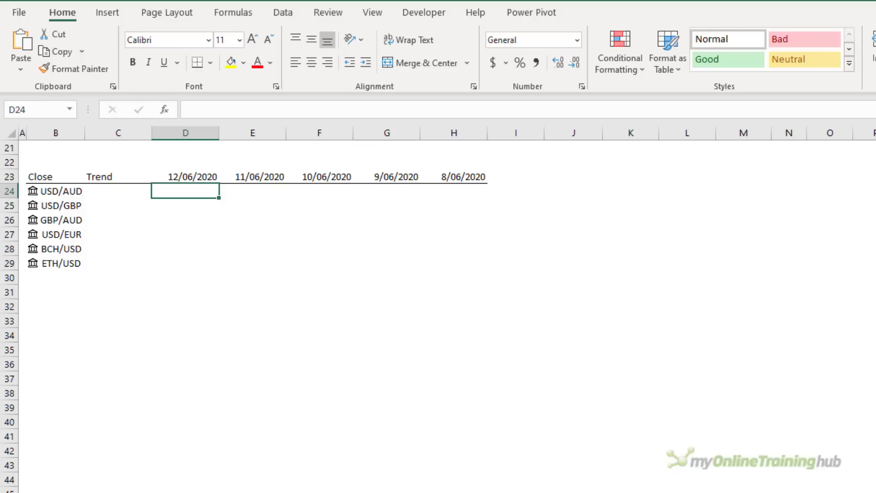
- Enter =STOCKHISTORY(B24:B29,D23#,,,0,1) in D24 to spill daily closes for the six pairs
left_click(185, 177)
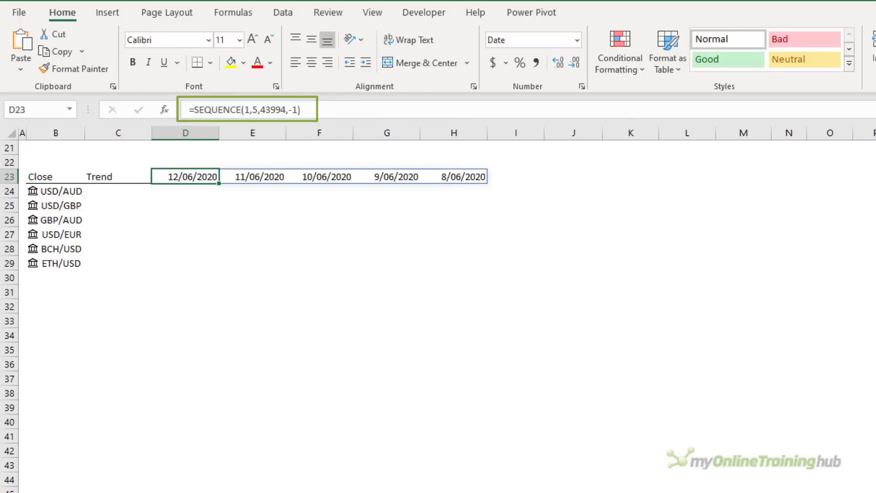
left_click_drag(127, 189, 127, 264)
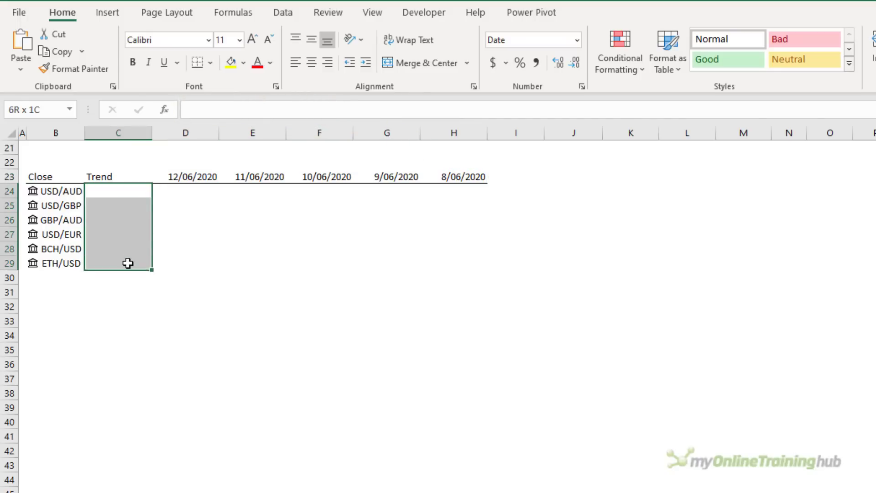
left_click(176, 193)
type("=sto")
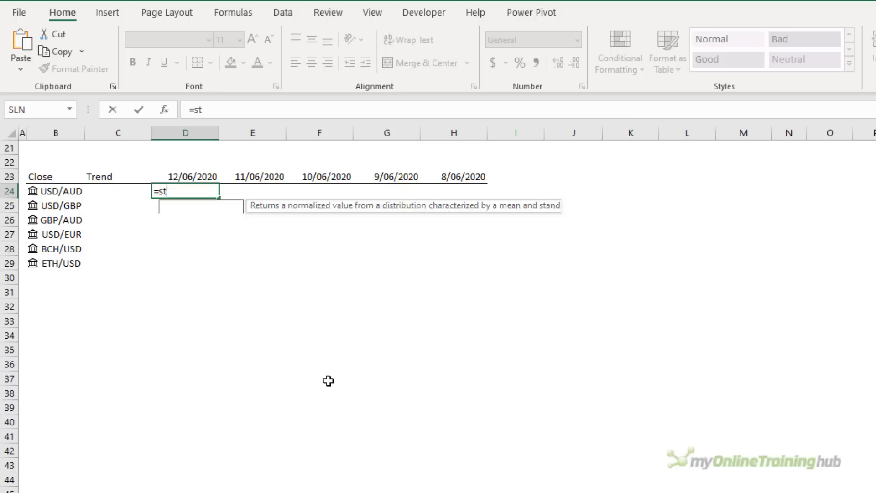
key("Tab")
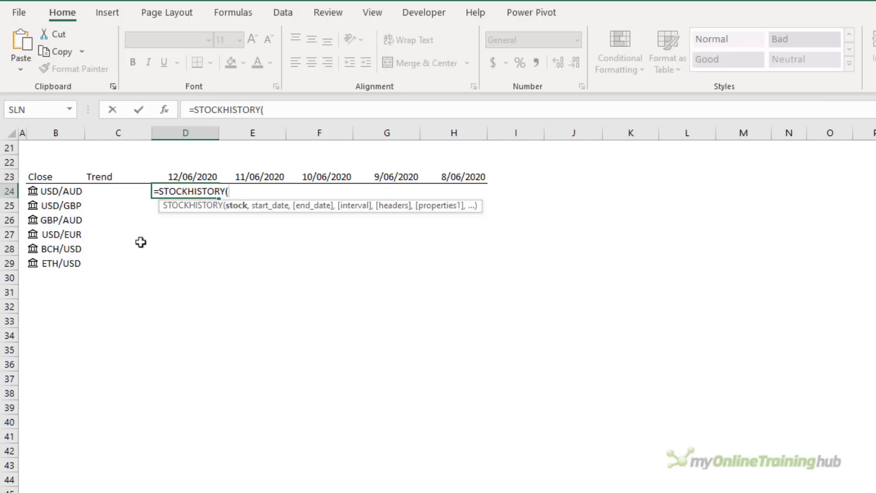
left_click_drag(73, 190, 72, 263)
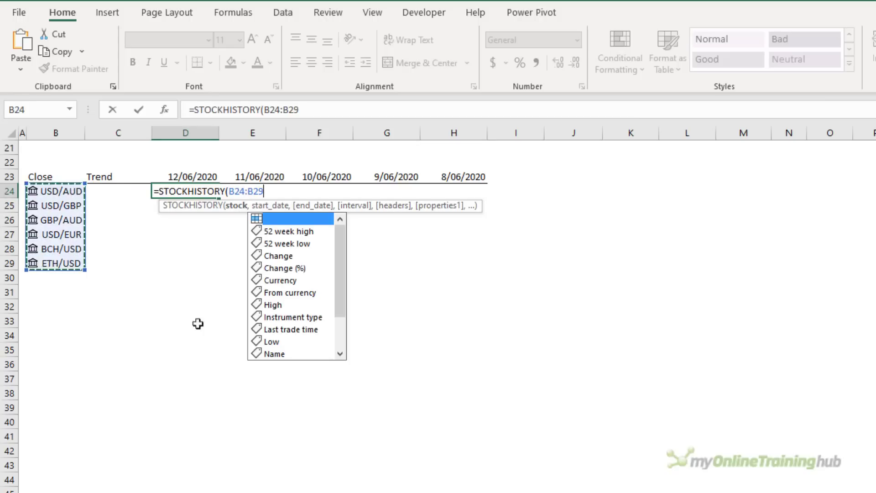
type(",")
left_click_drag(193, 176, 441, 178)
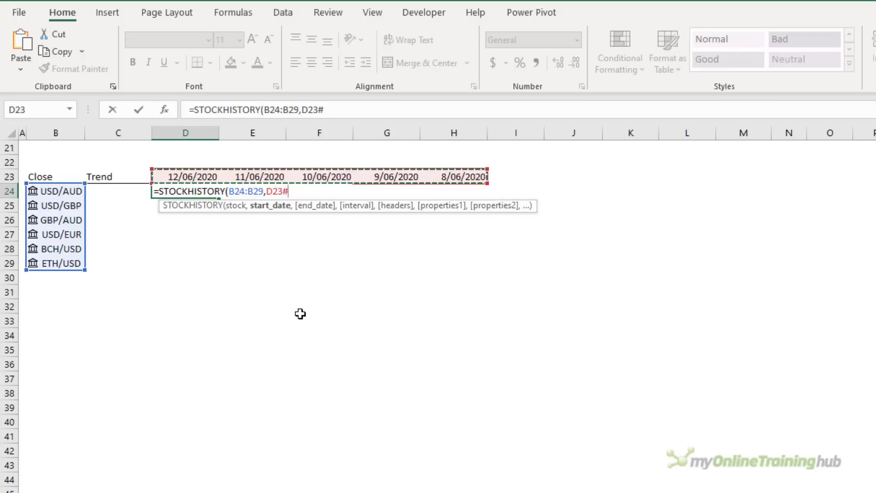
type(",")
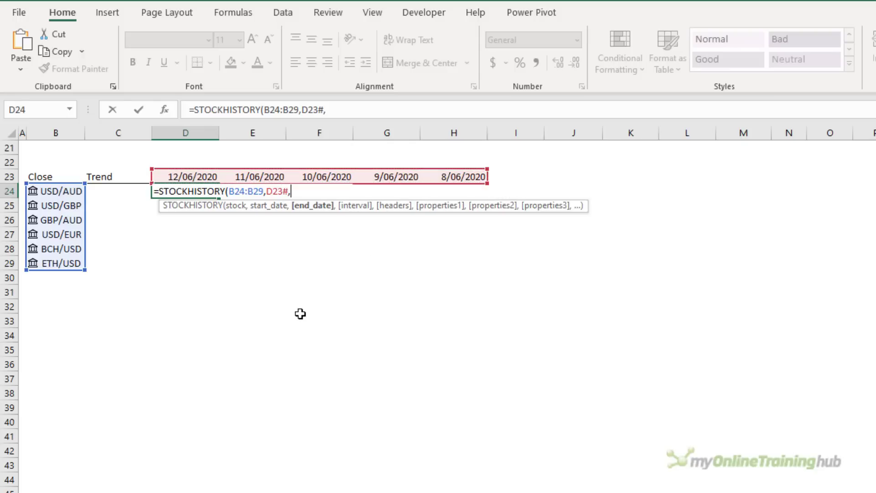
type(",")
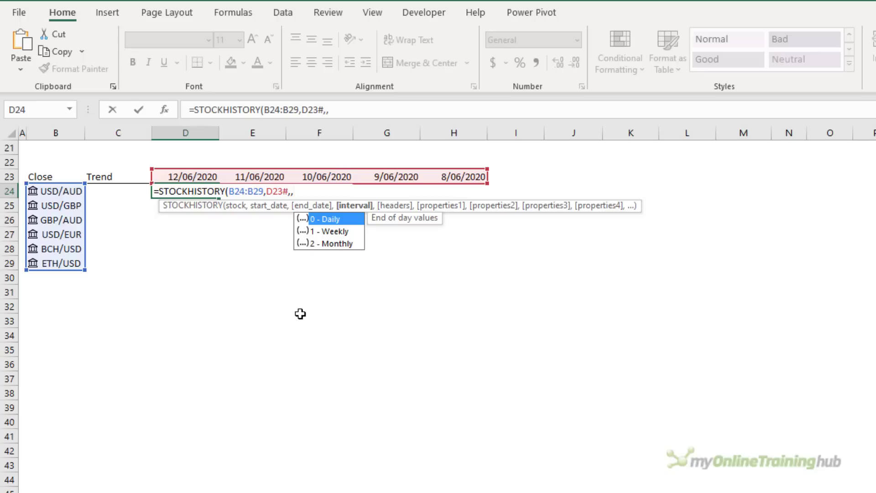
type(",")
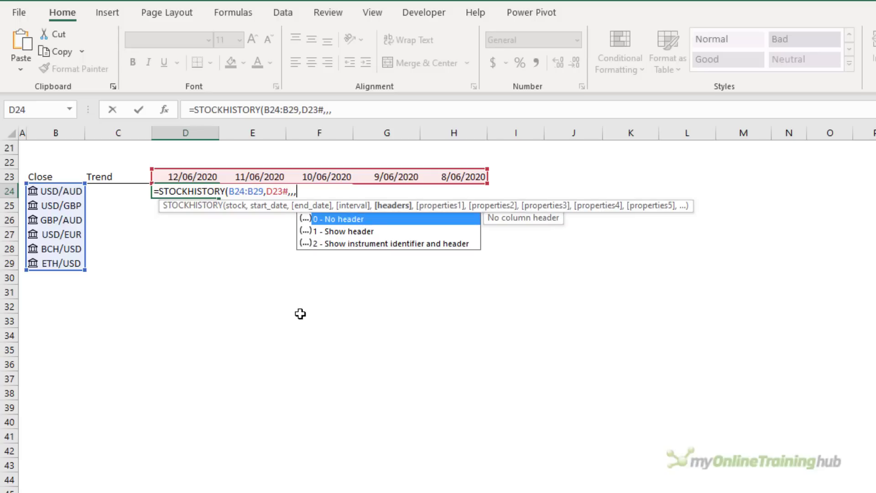
type("0,")
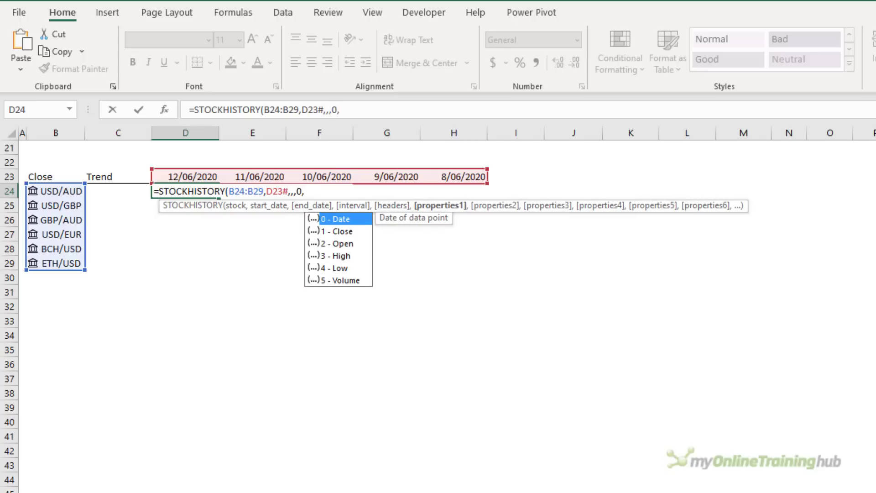
type("1")
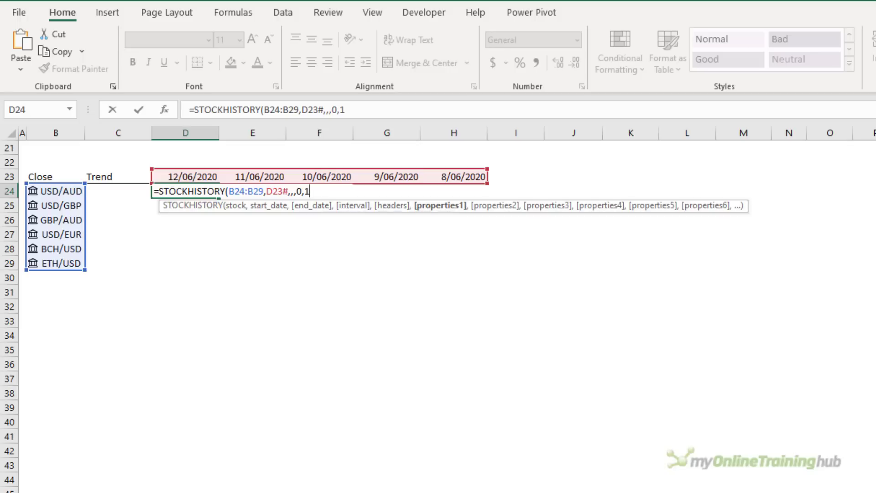
type(")")
key("Return")
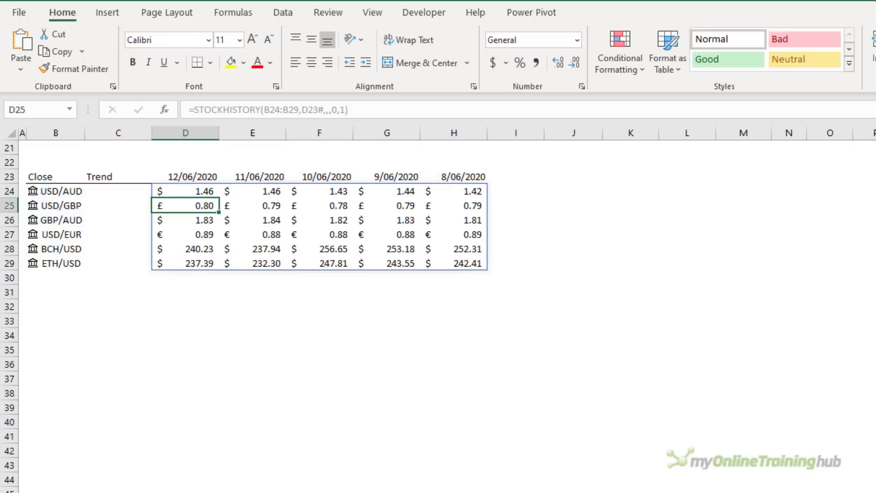
- Check the D24 formula and the spilled price rows, then select Trend cells C24:C29
left_click(190, 190)
left_click_drag(443, 187, 427, 191)
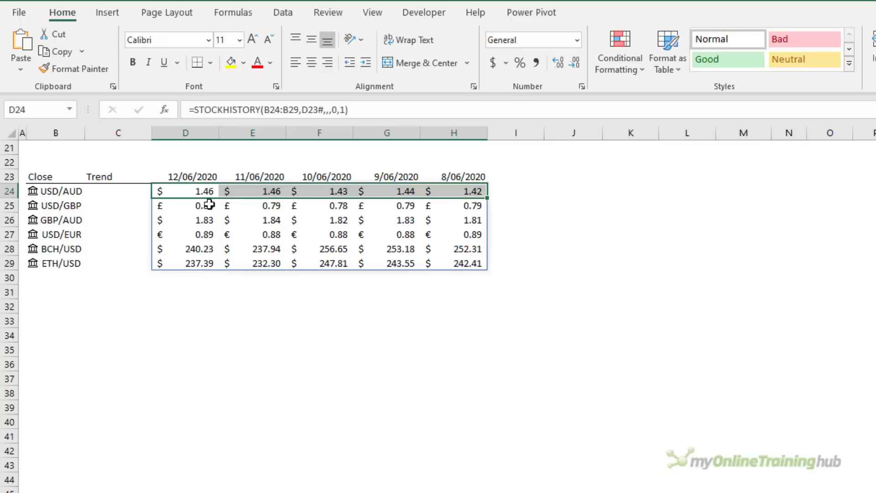
left_click_drag(209, 204, 451, 206)
left_click_drag(128, 191, 124, 259)
- Insert line sparklines into C24:C29 using the price data range D24:H29
left_click(108, 12)
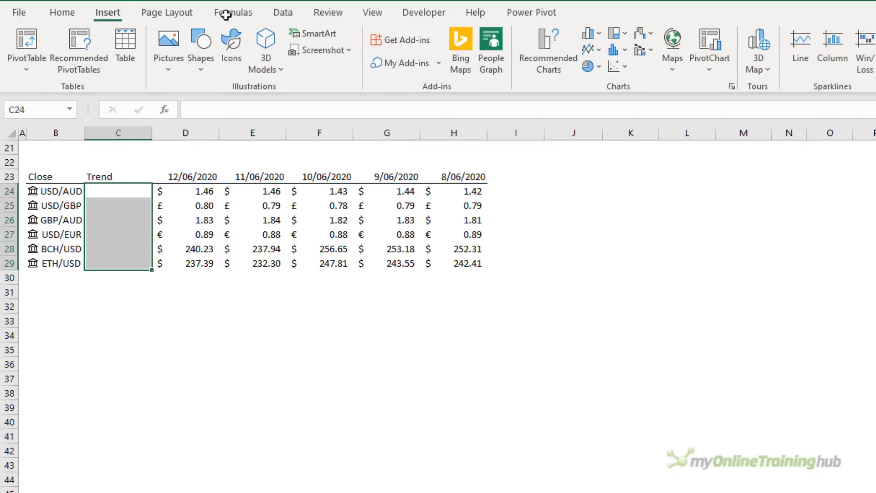
left_click(794, 64)
left_click_drag(735, 471, 394, 328)
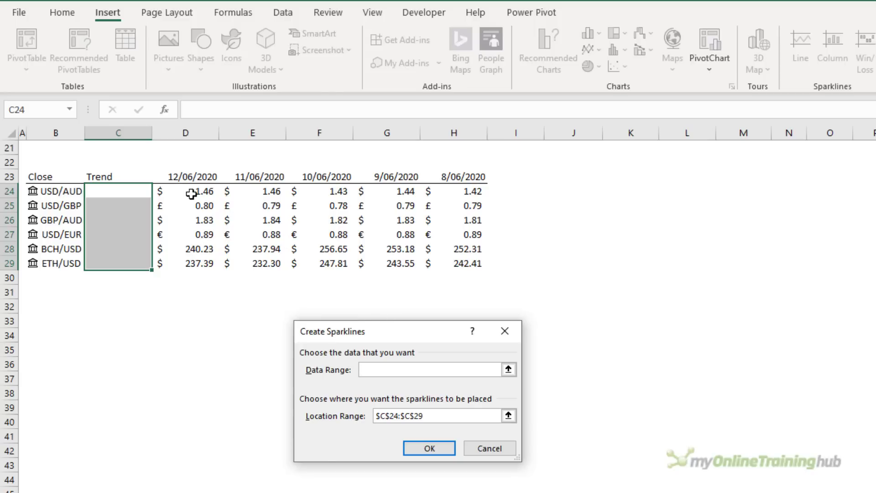
left_click_drag(191, 194, 500, 266)
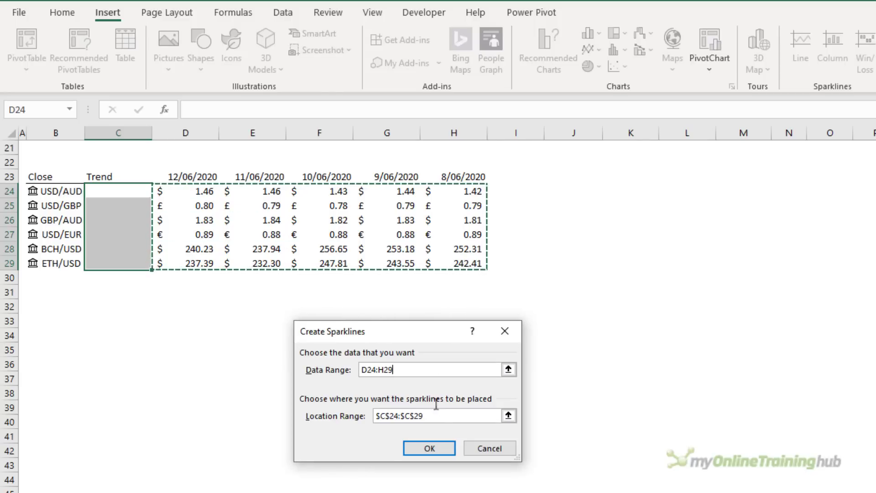
left_click(433, 416)
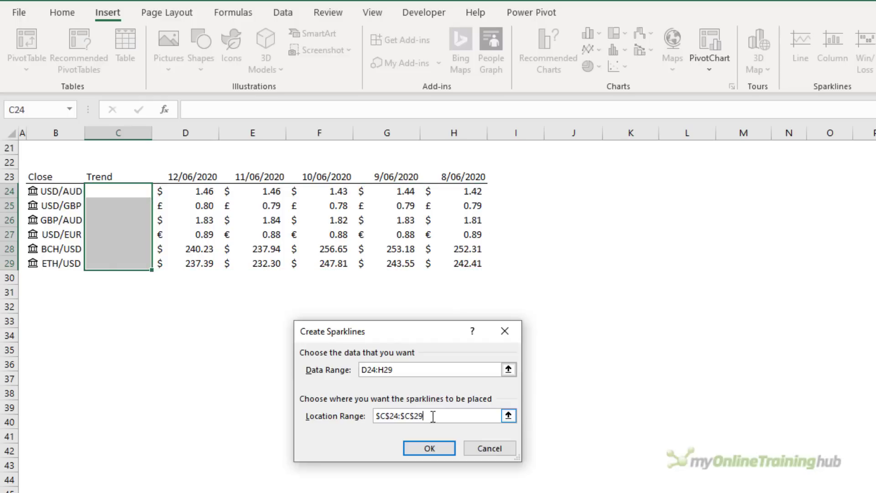
left_click(414, 449)
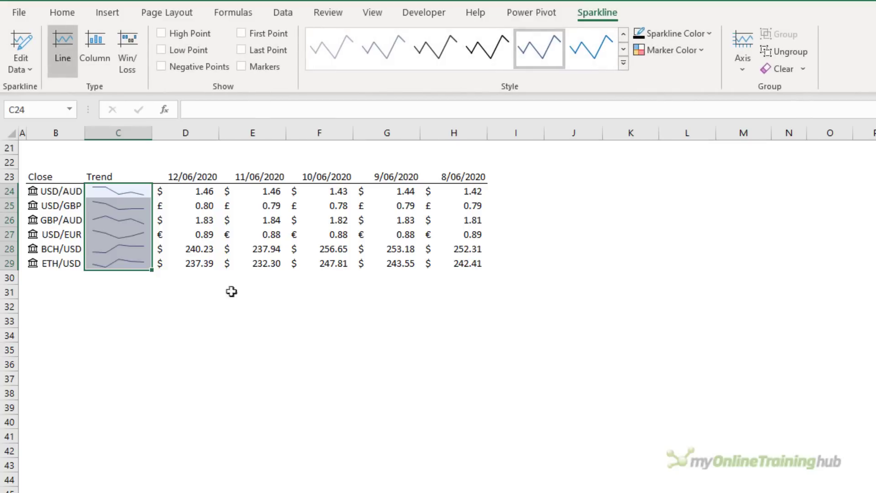